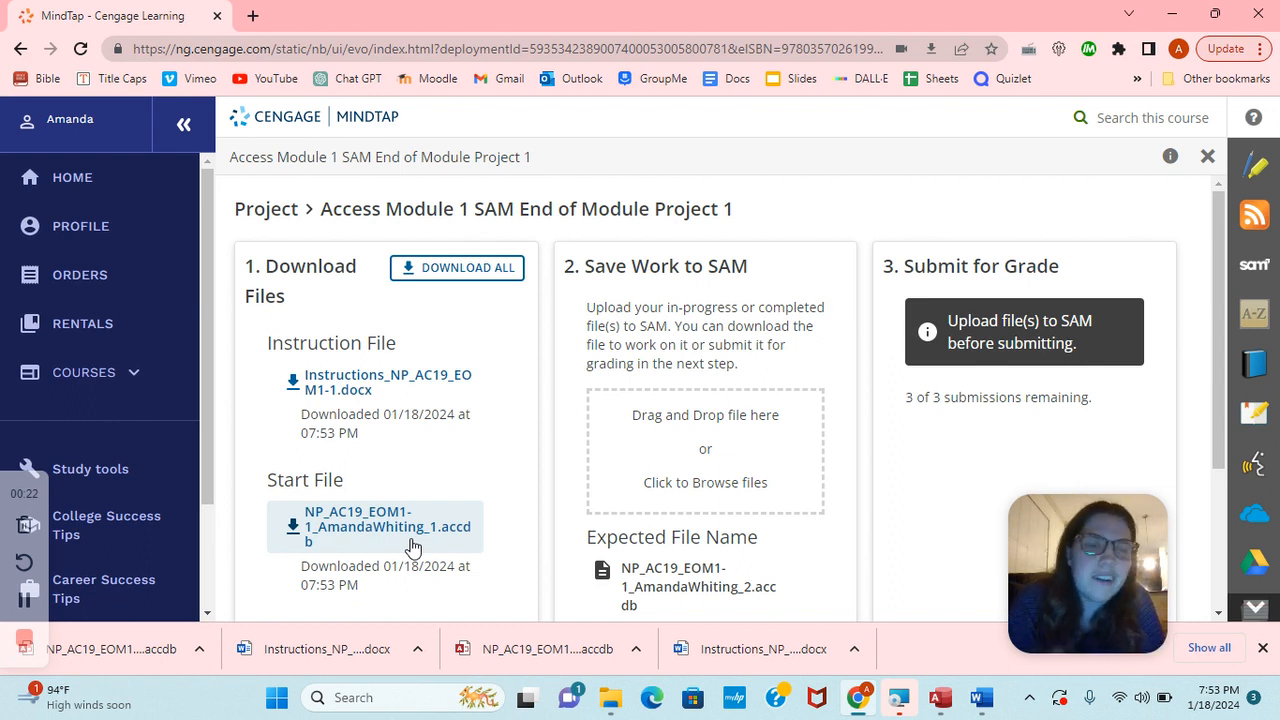
Open the downloaded NP_AC19_EOM1-1 start database and dismiss its security warning
left_click(93, 652)
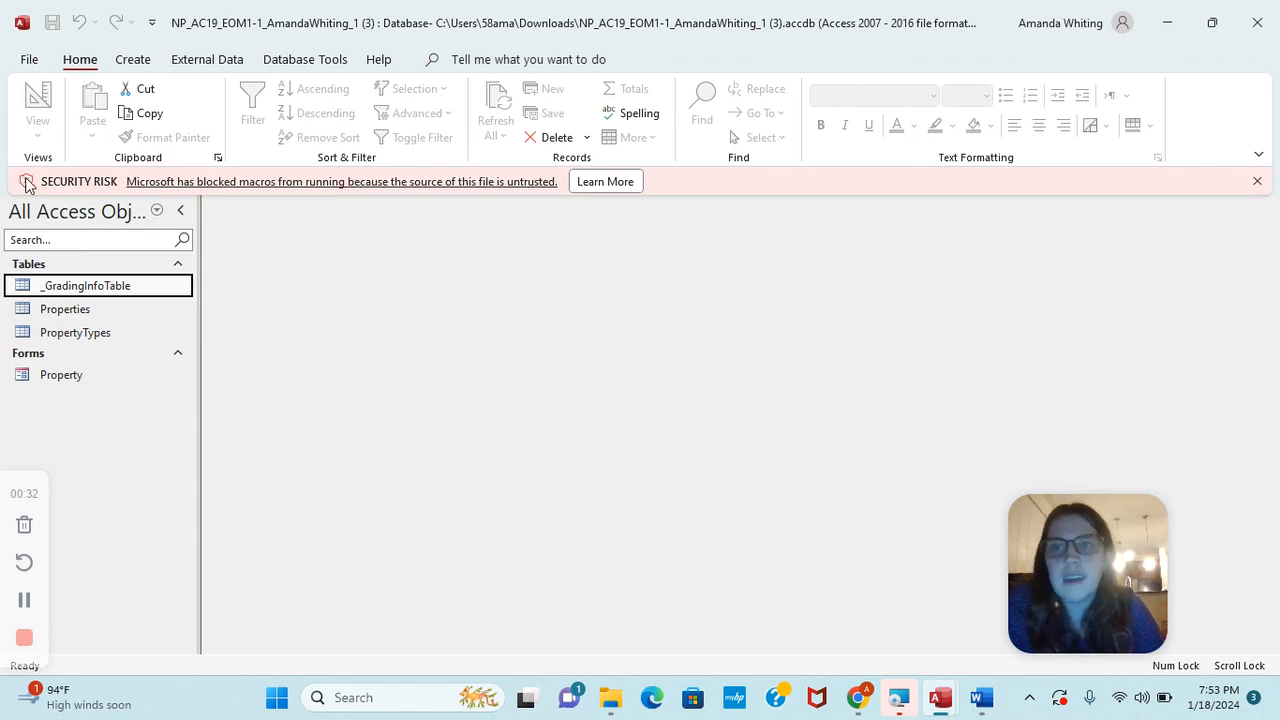
left_click(1257, 182)
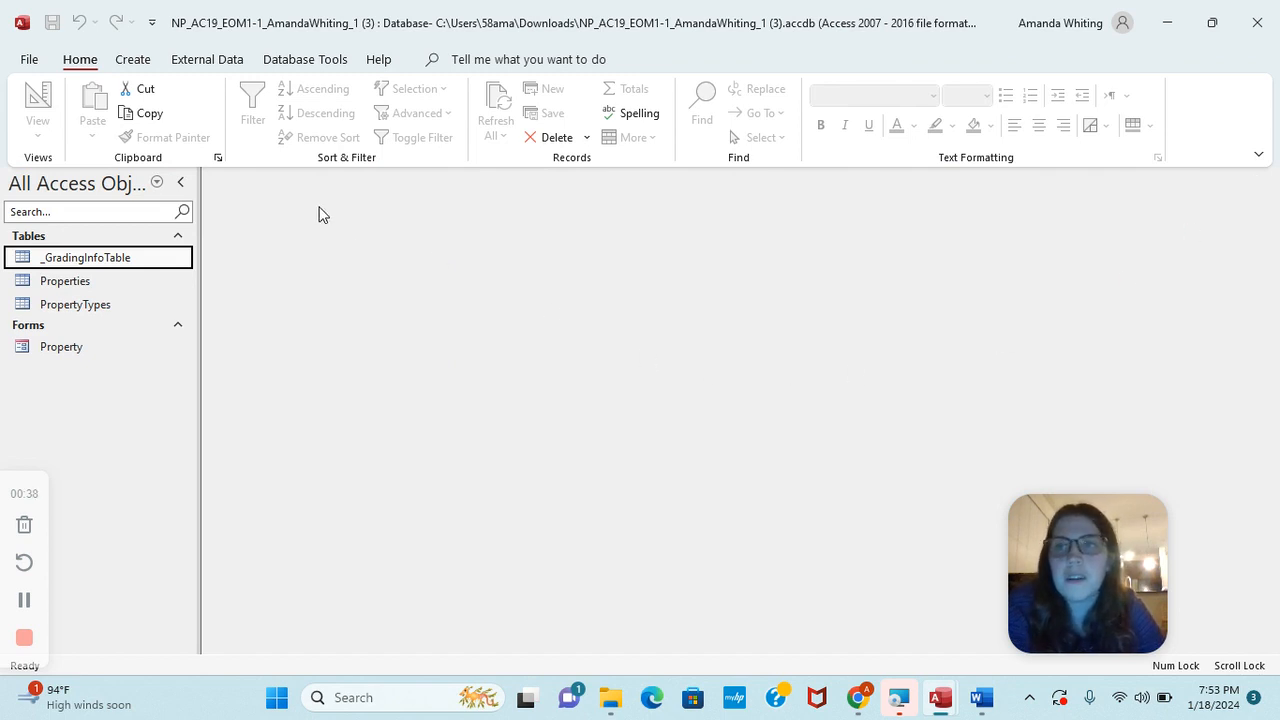
Try to save the database in Documents under the same name ending in _2, replacing the existing file, and dismiss the security warning
left_click(28, 62)
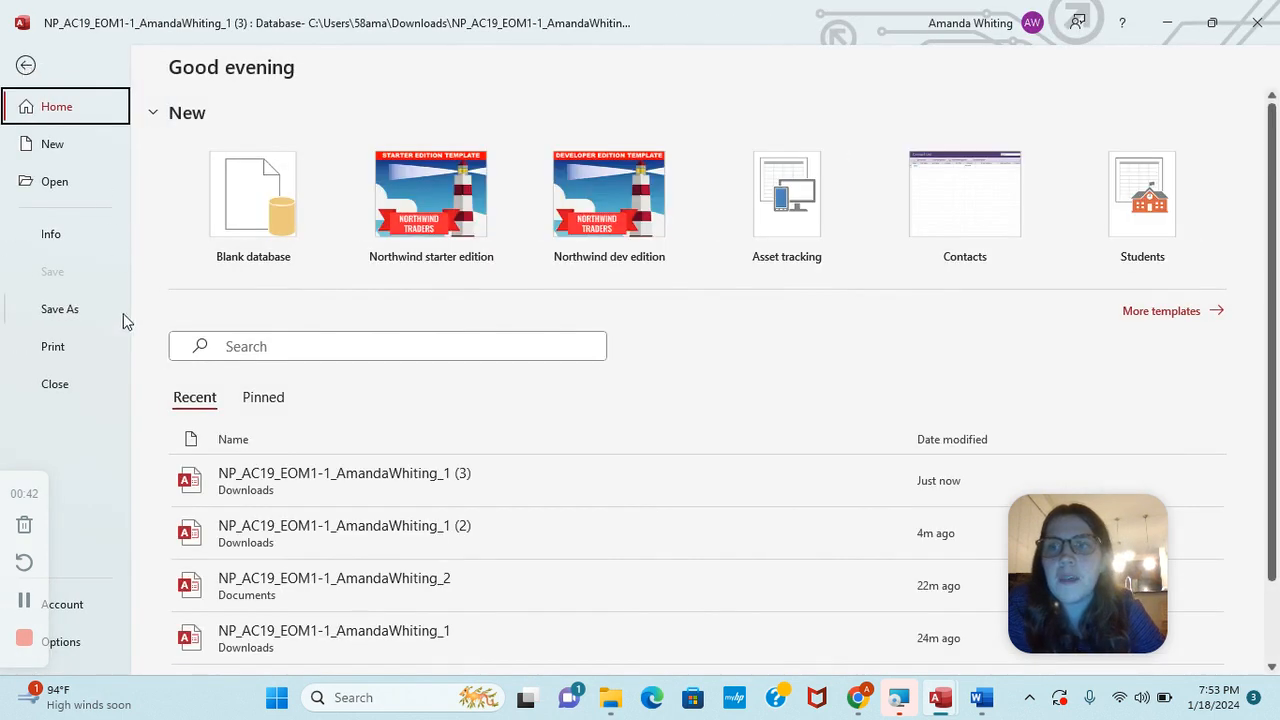
left_click(70, 312)
left_click(548, 410)
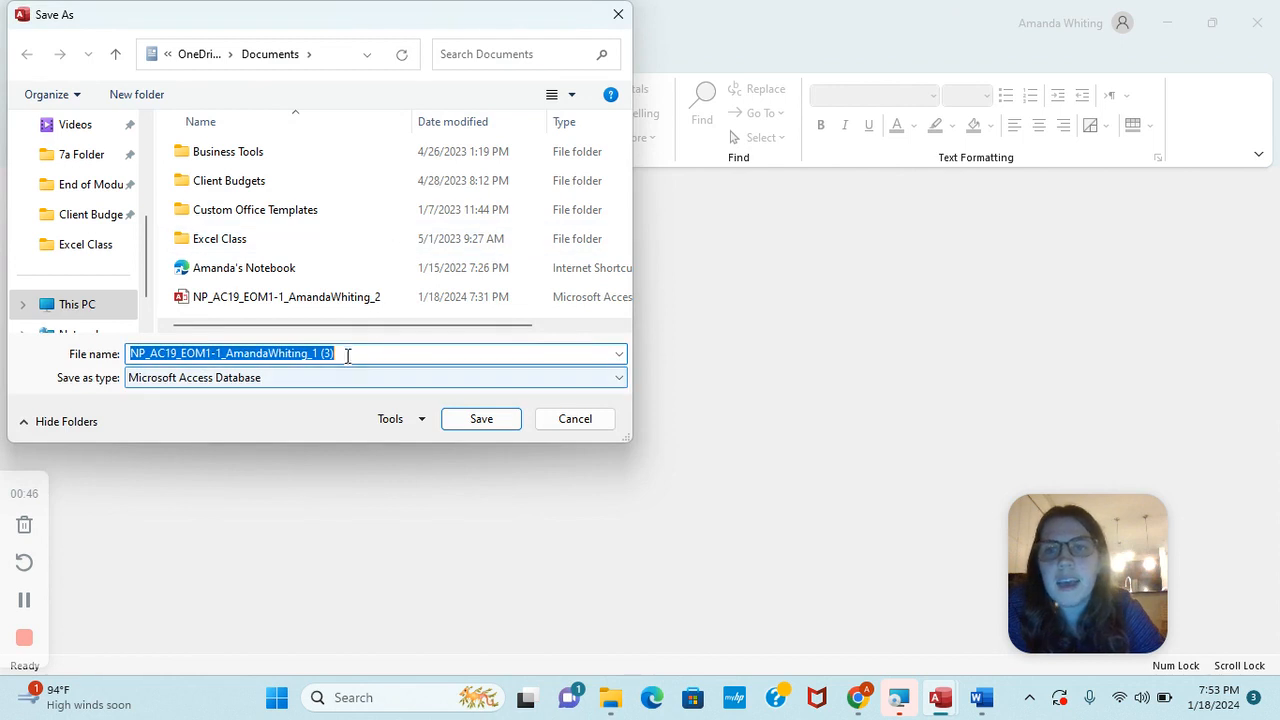
left_click(346, 352)
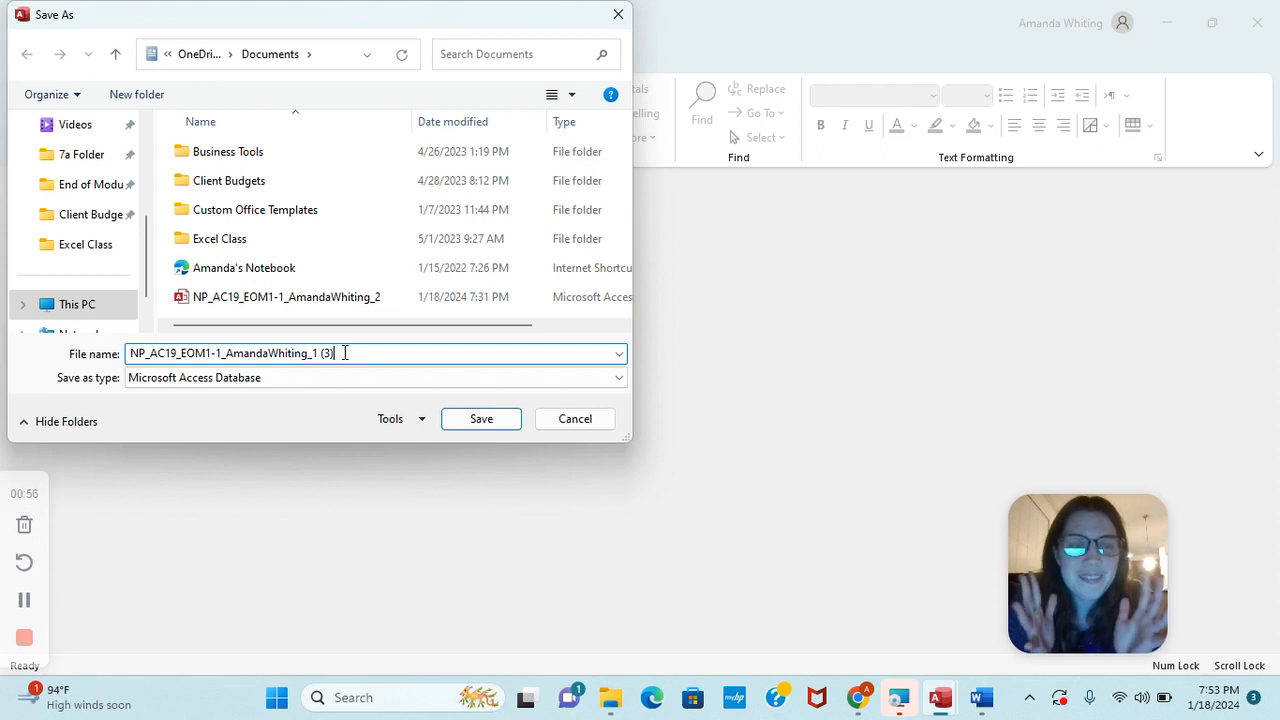
key("BackSpace")
key("BackSpace")
key("BackSpace")
key("BackSpace")
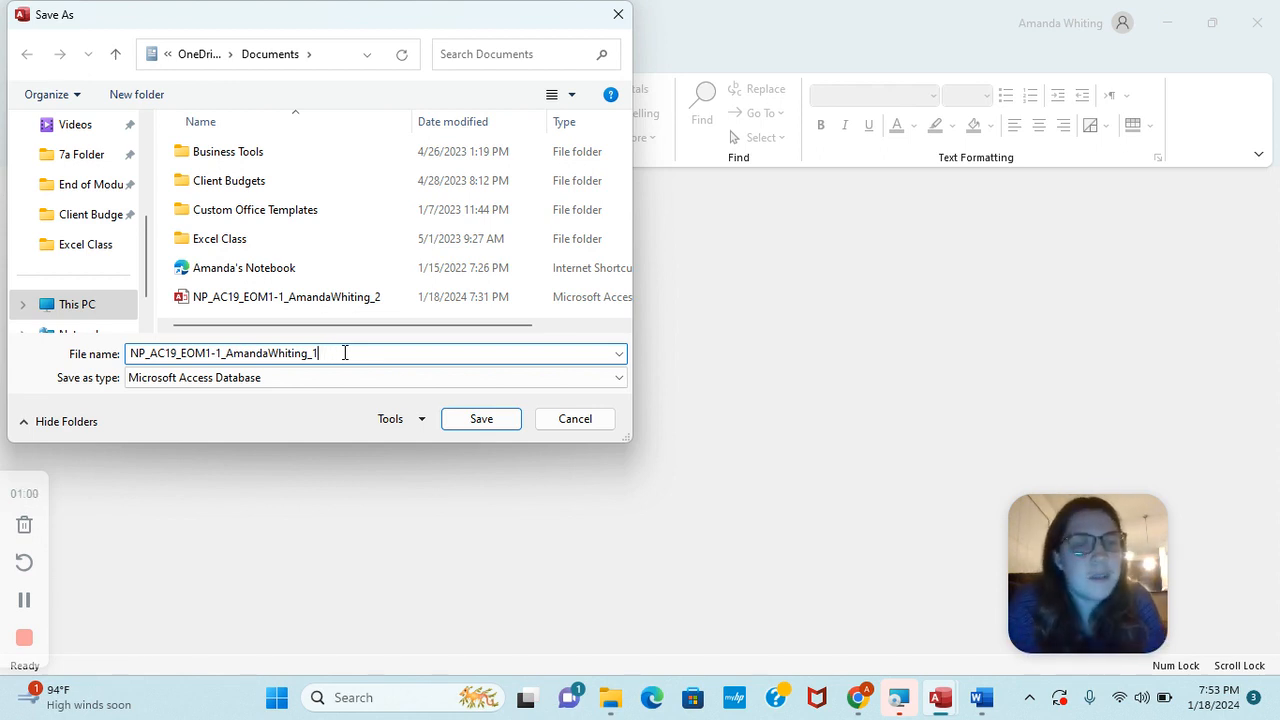
key("BackSpace")
type("2")
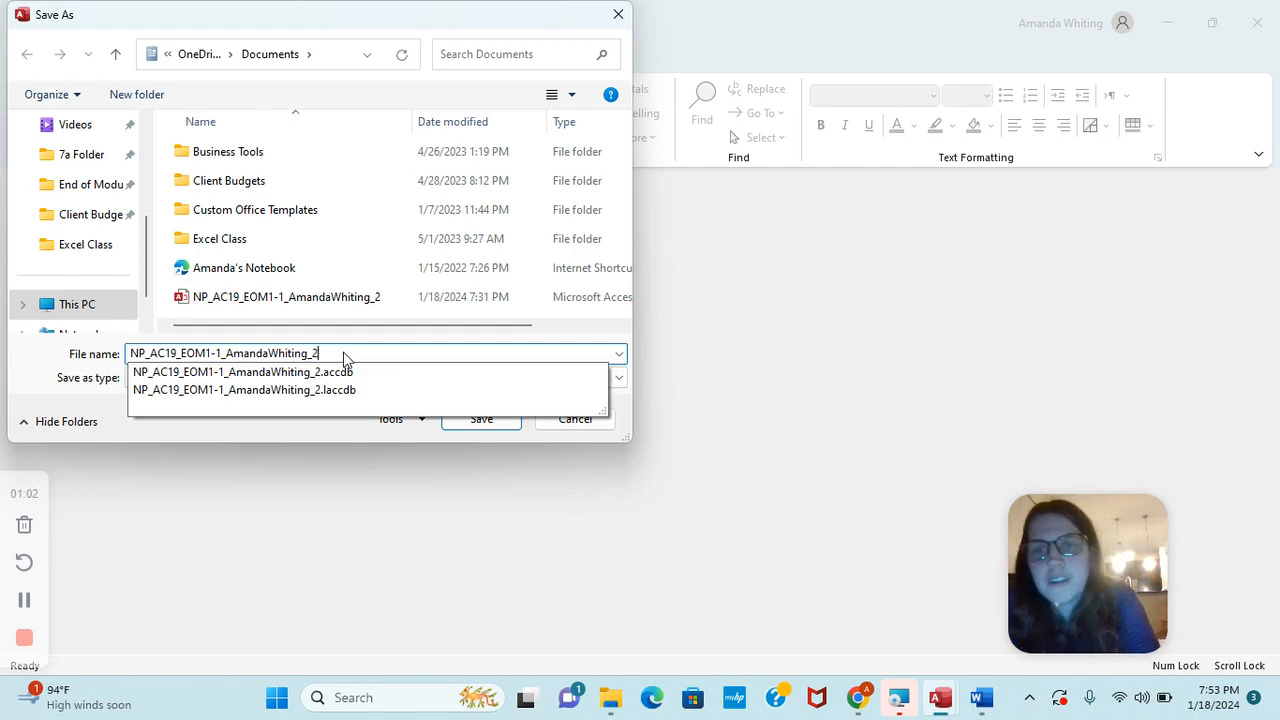
left_click(481, 420)
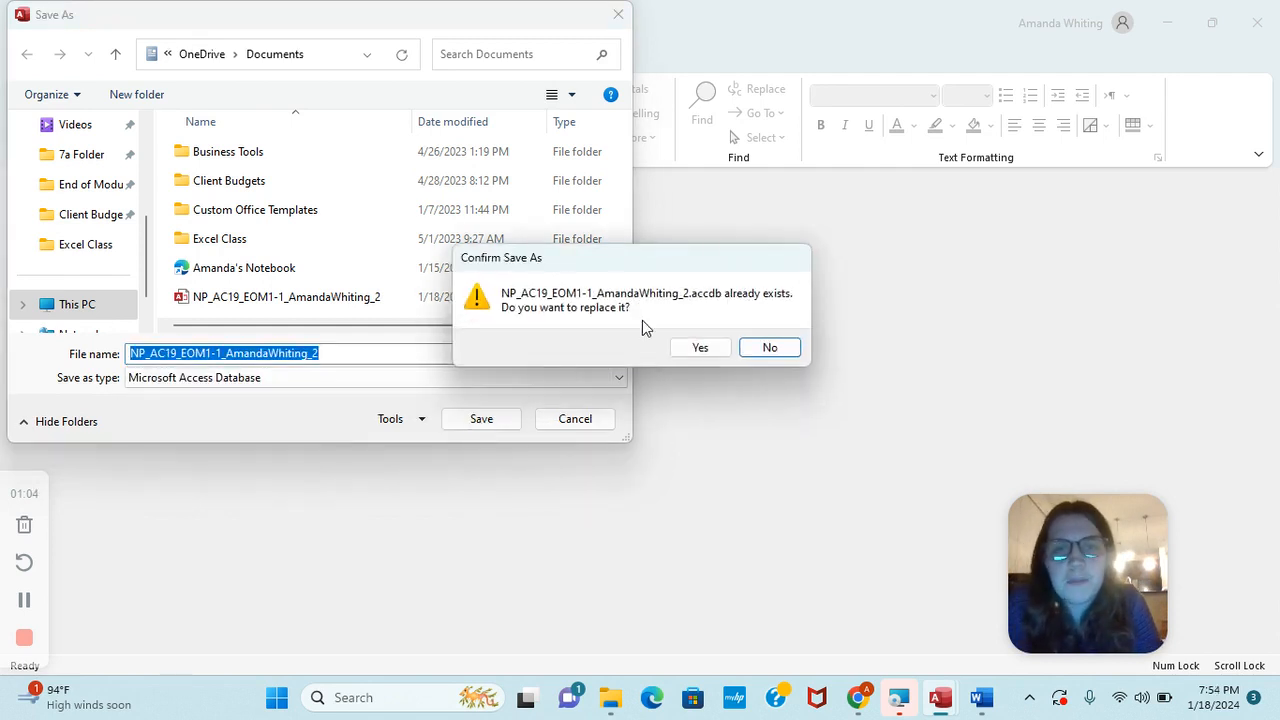
left_click(697, 345)
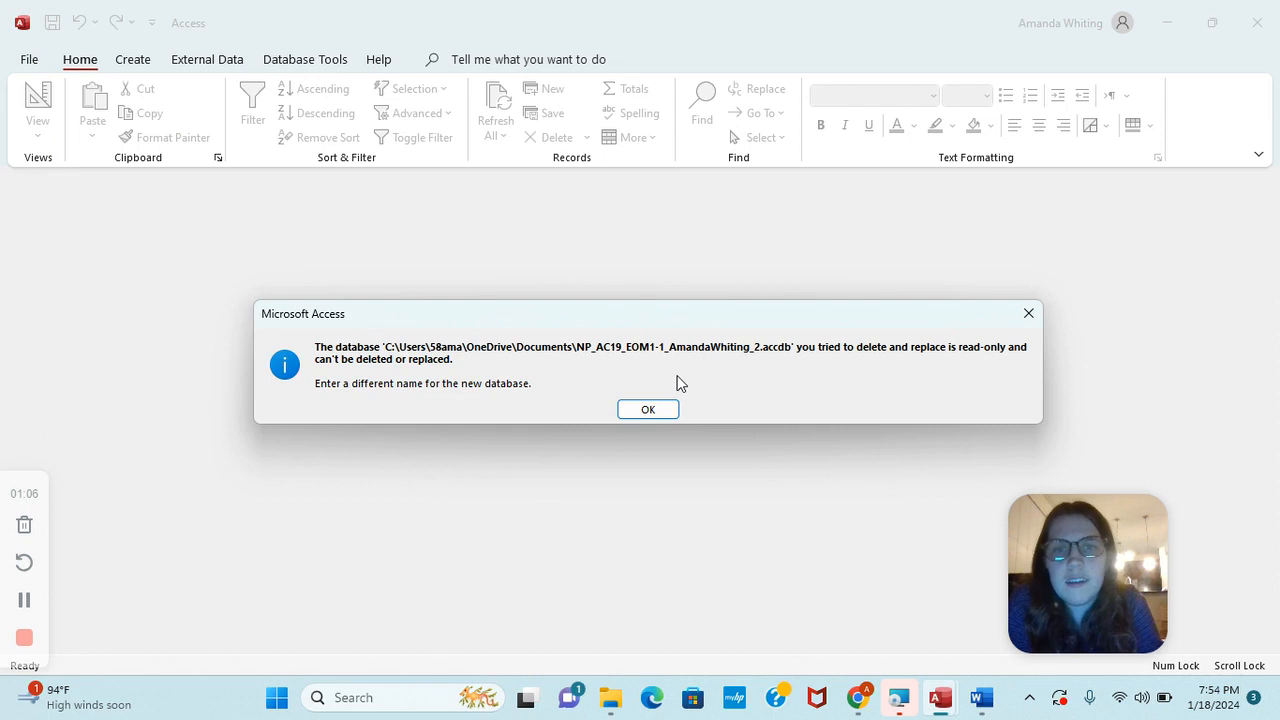
left_click(674, 409)
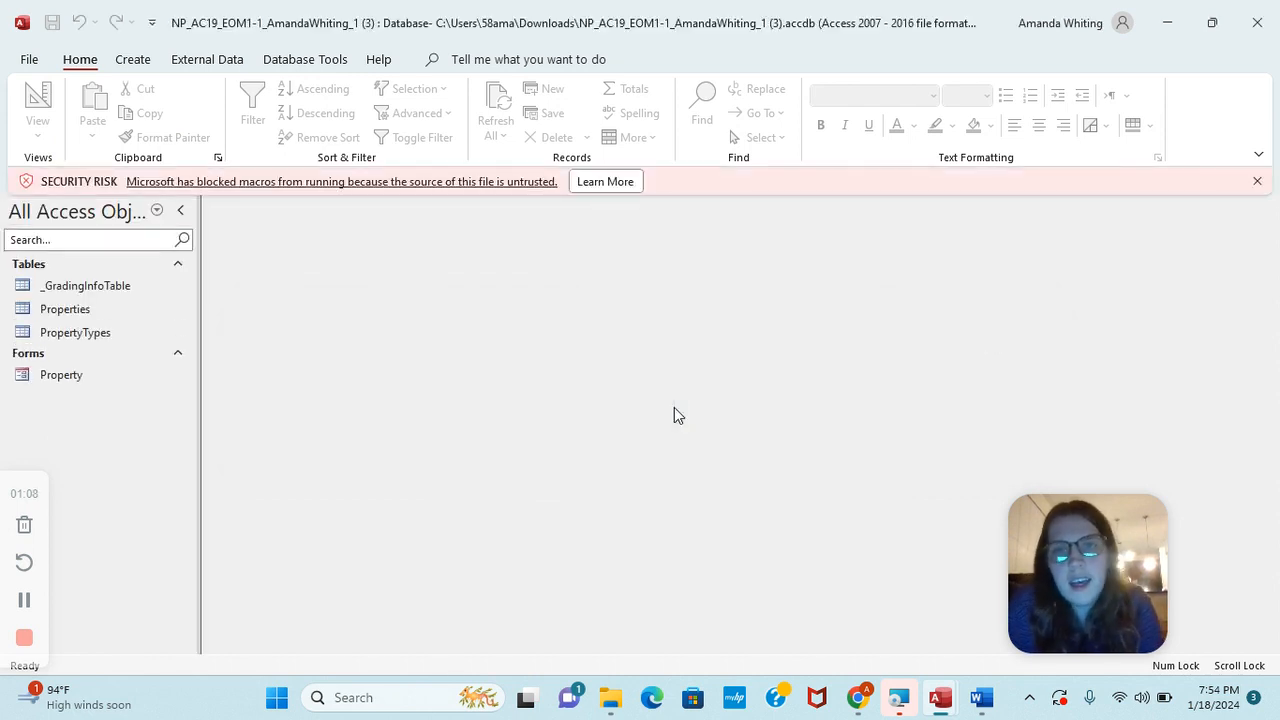
left_click(1257, 183)
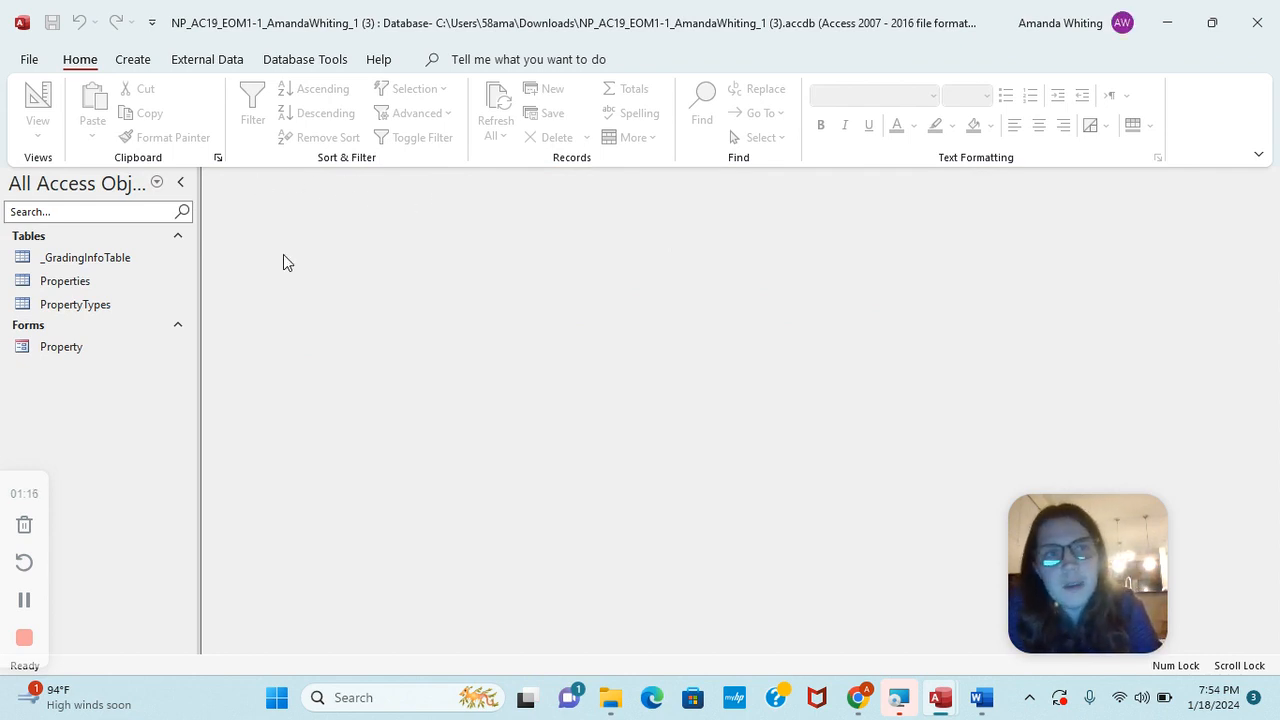
Rename the Address field of the Properties table to StreetAddress and close the table
left_click(89, 283)
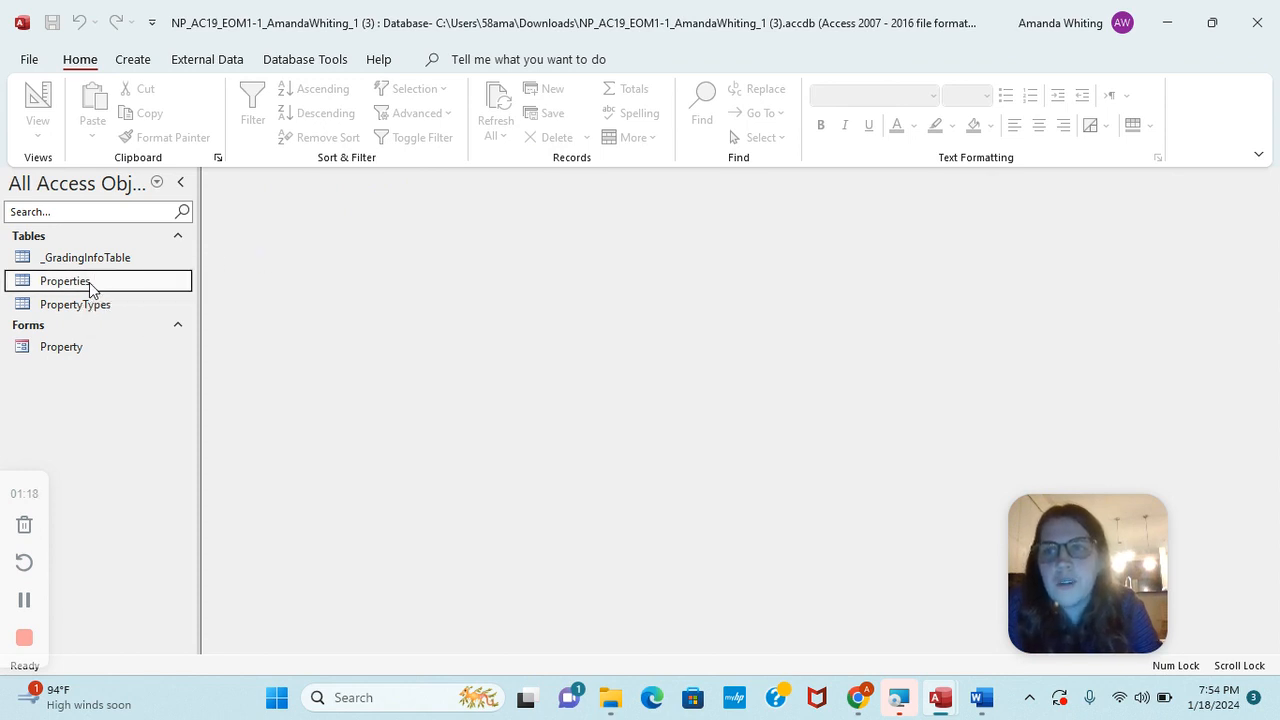
double_click(89, 282)
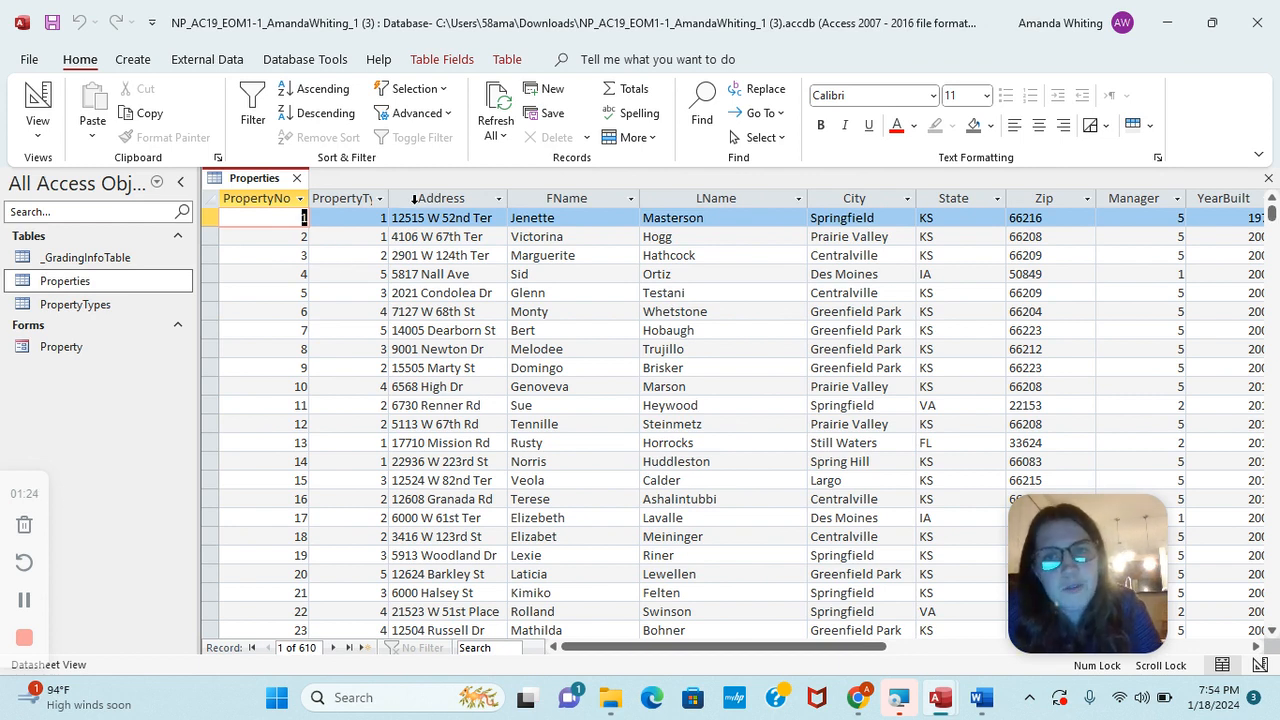
left_click(413, 199)
left_click(410, 198)
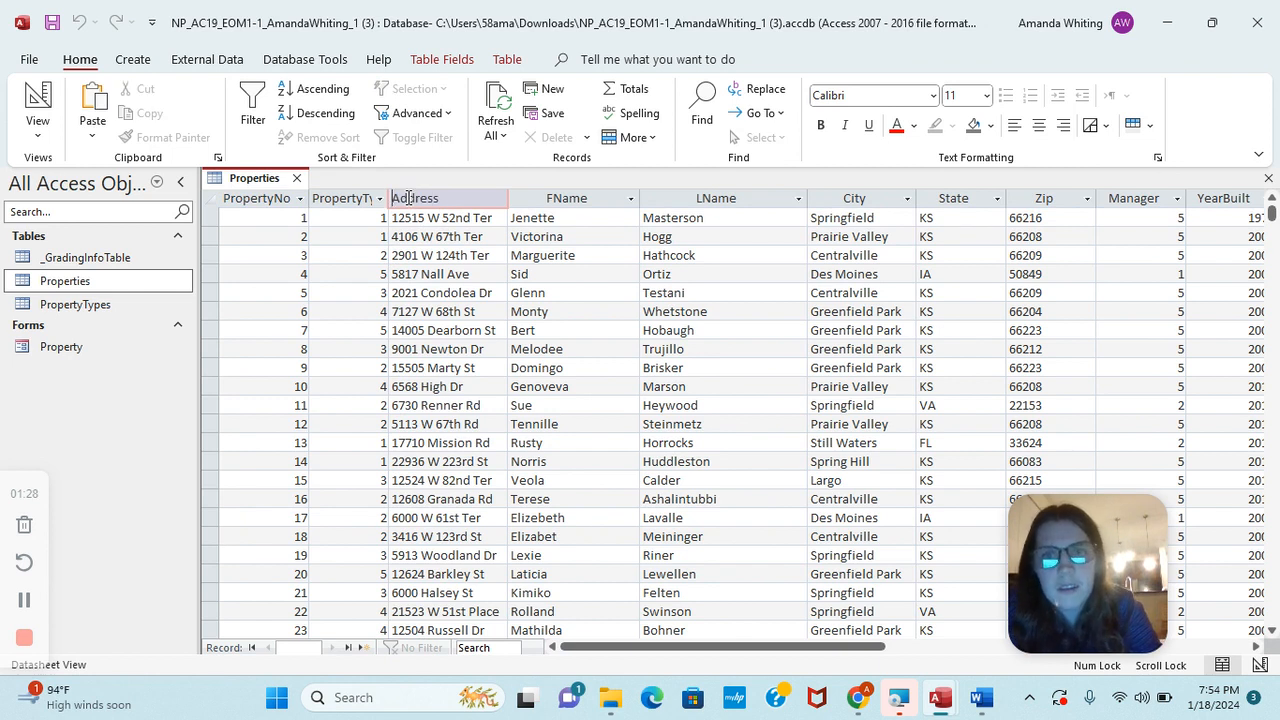
type("Street")
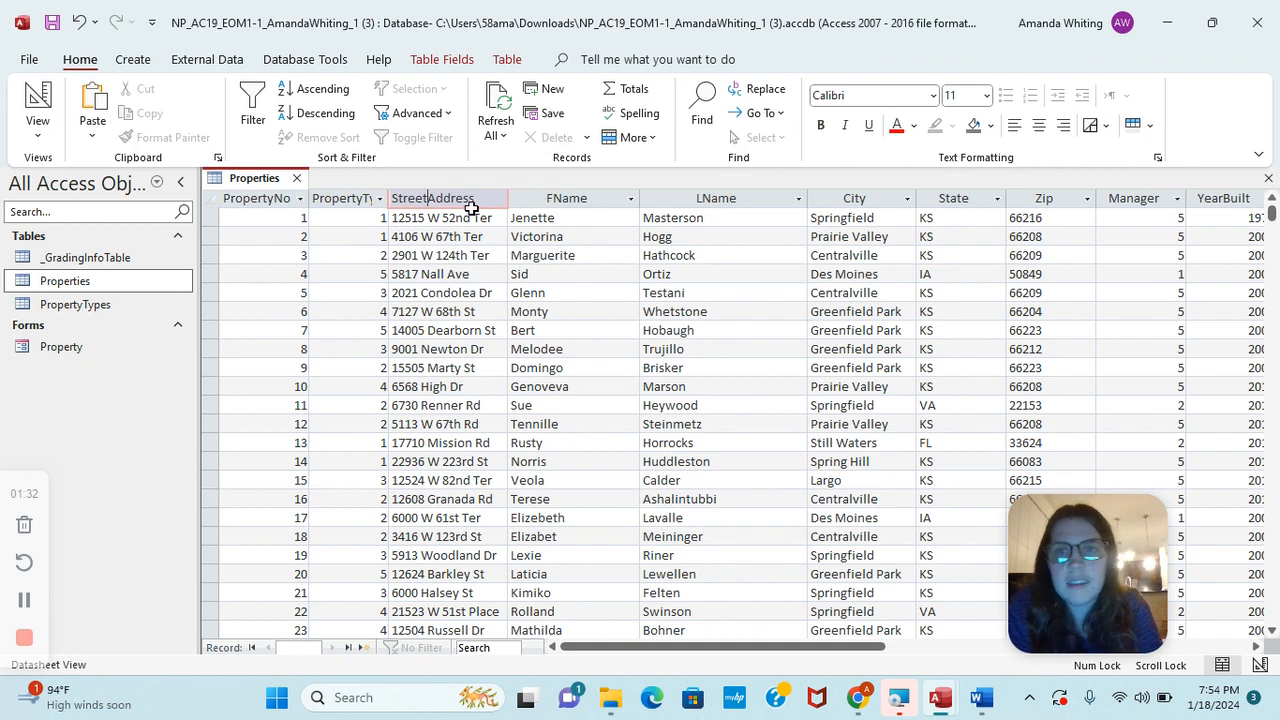
key("Return")
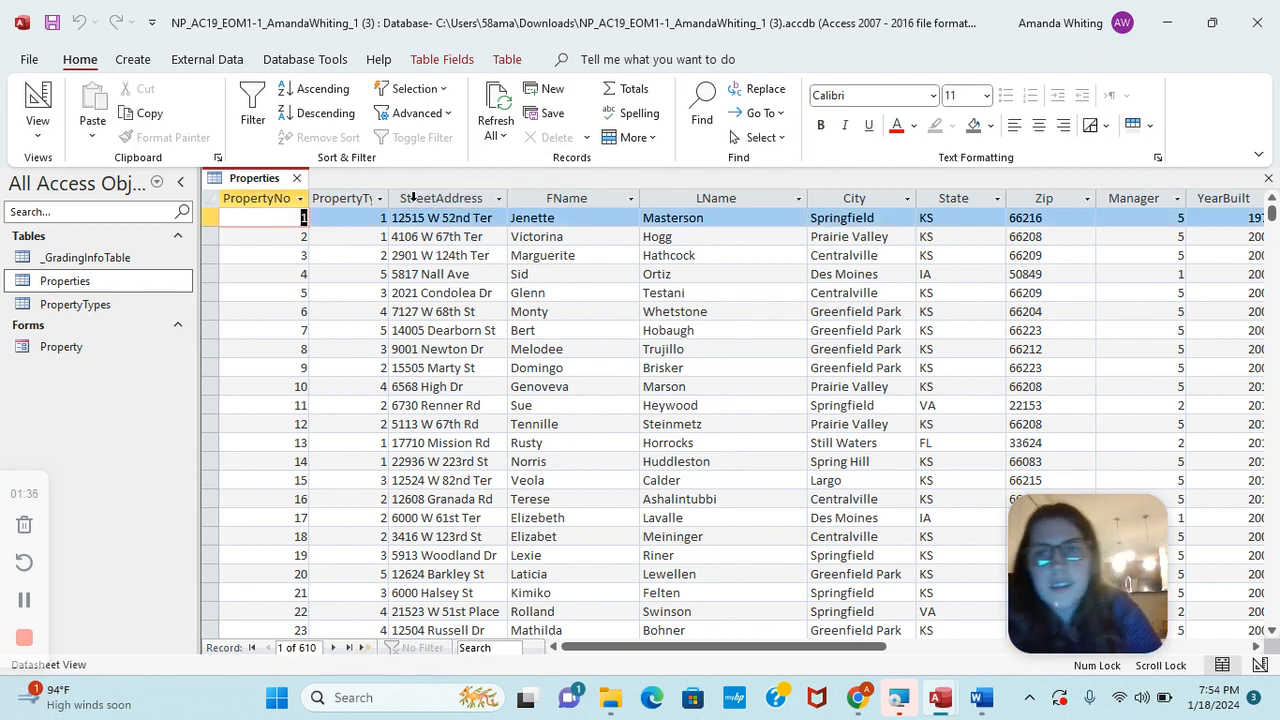
right_click(238, 181)
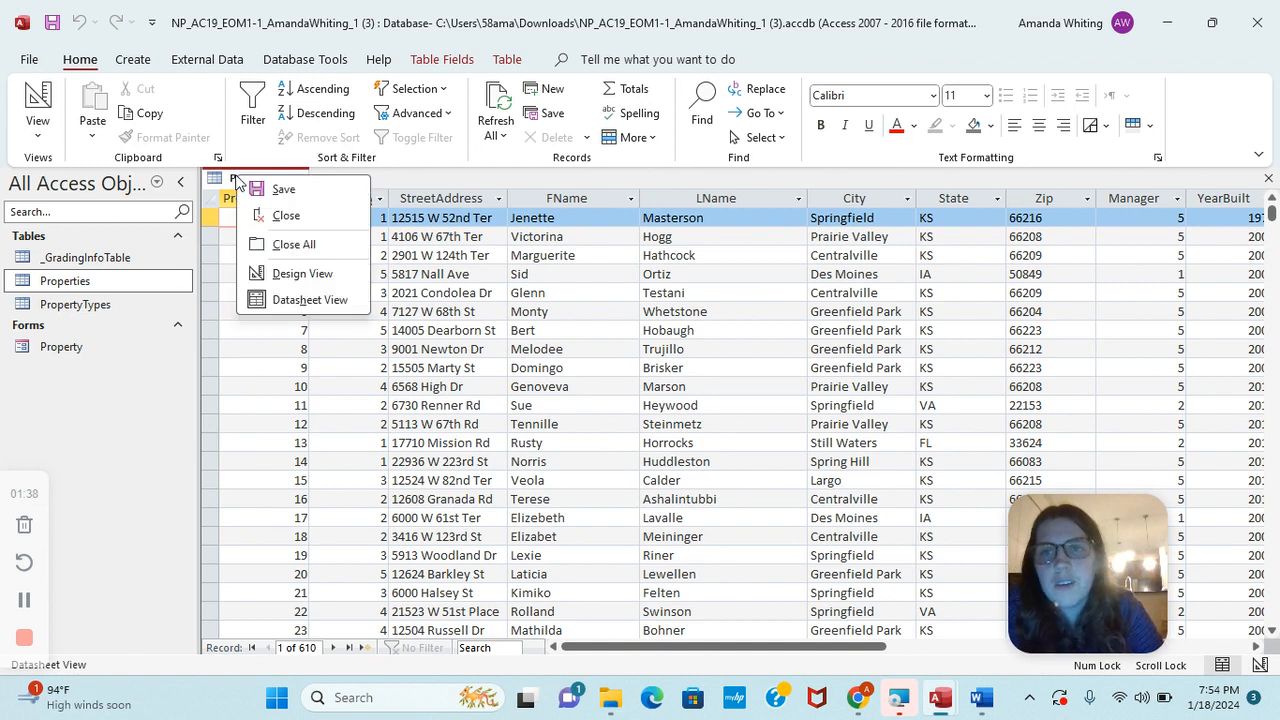
left_click(284, 216)
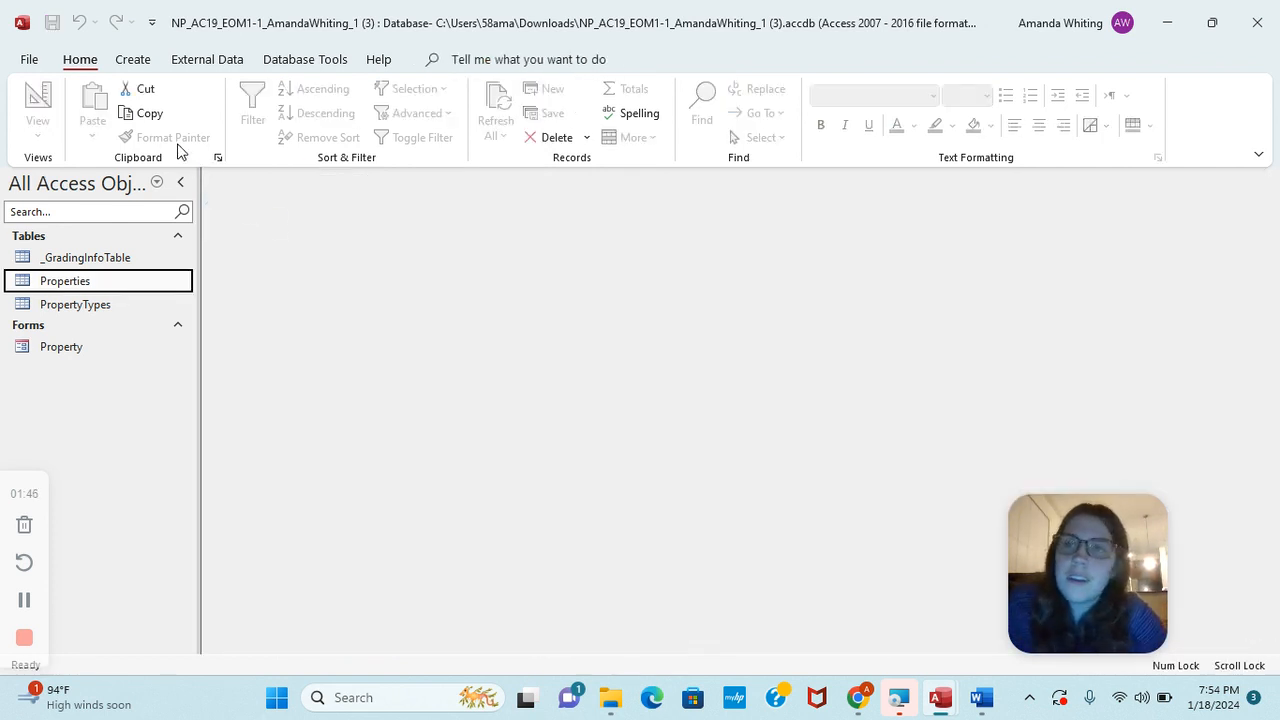
Create a new table and rename its ID field to ManagerID
left_click(129, 63)
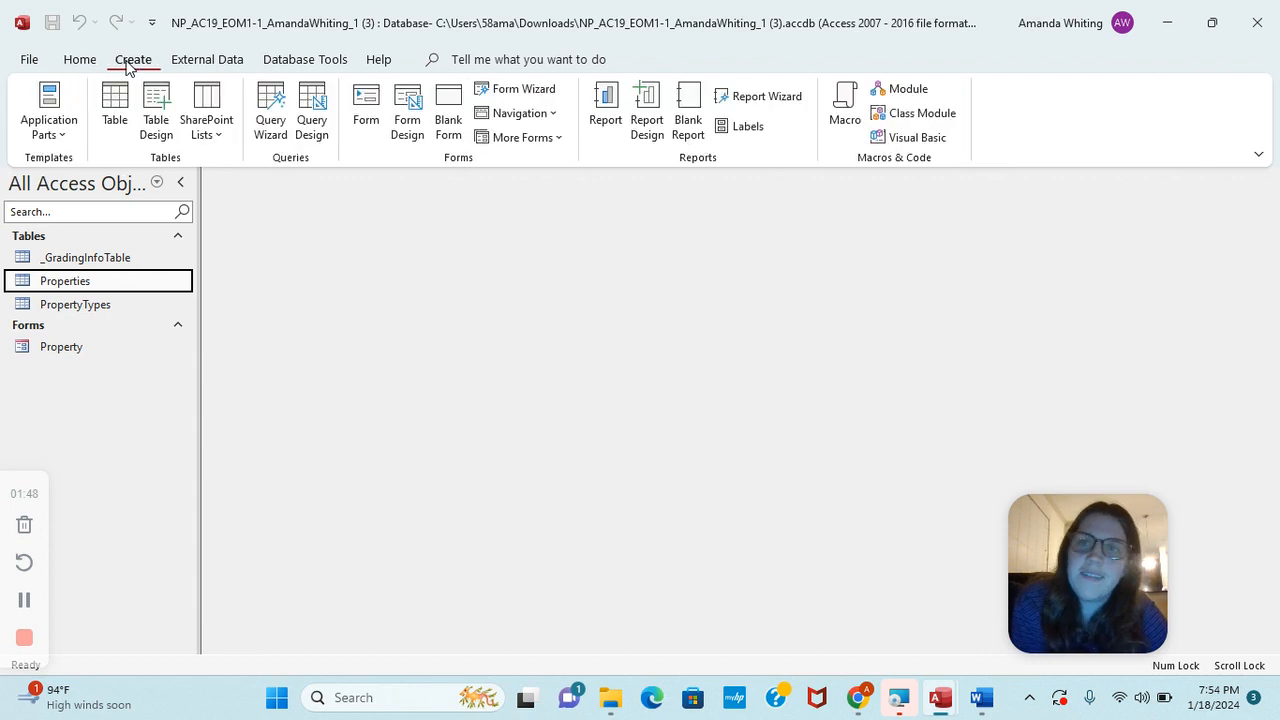
left_click(115, 110)
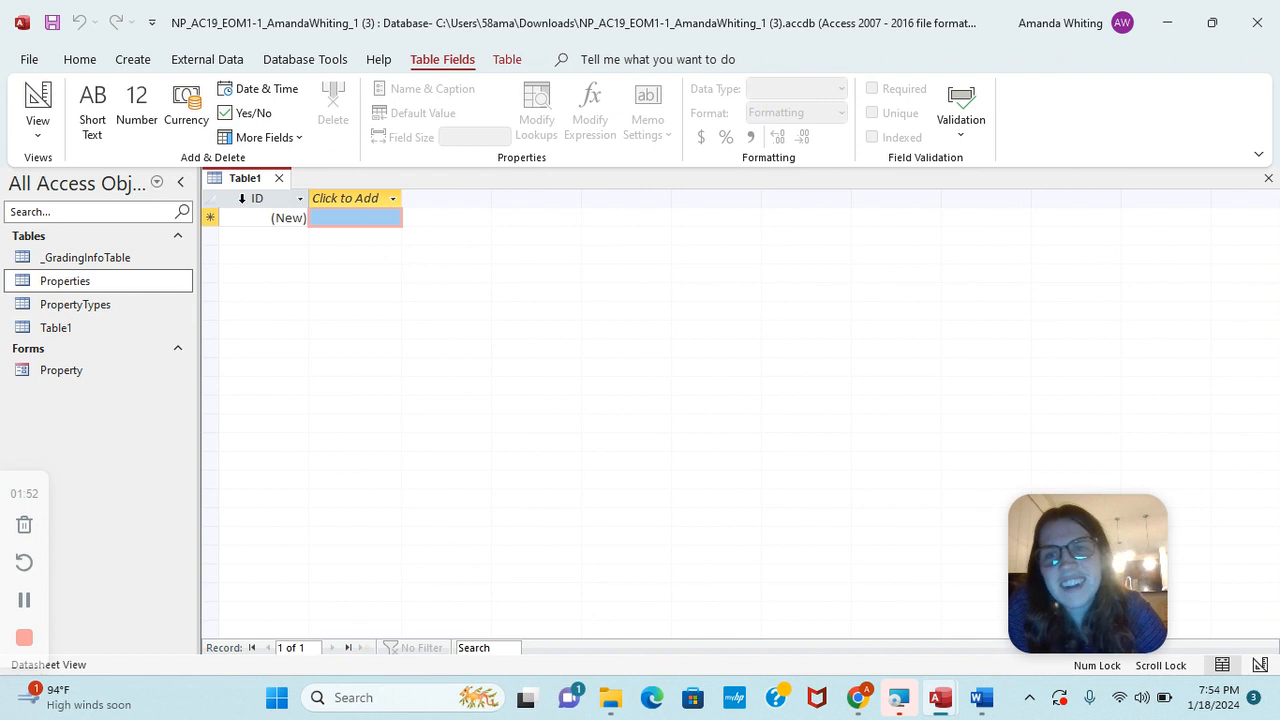
left_click(243, 199)
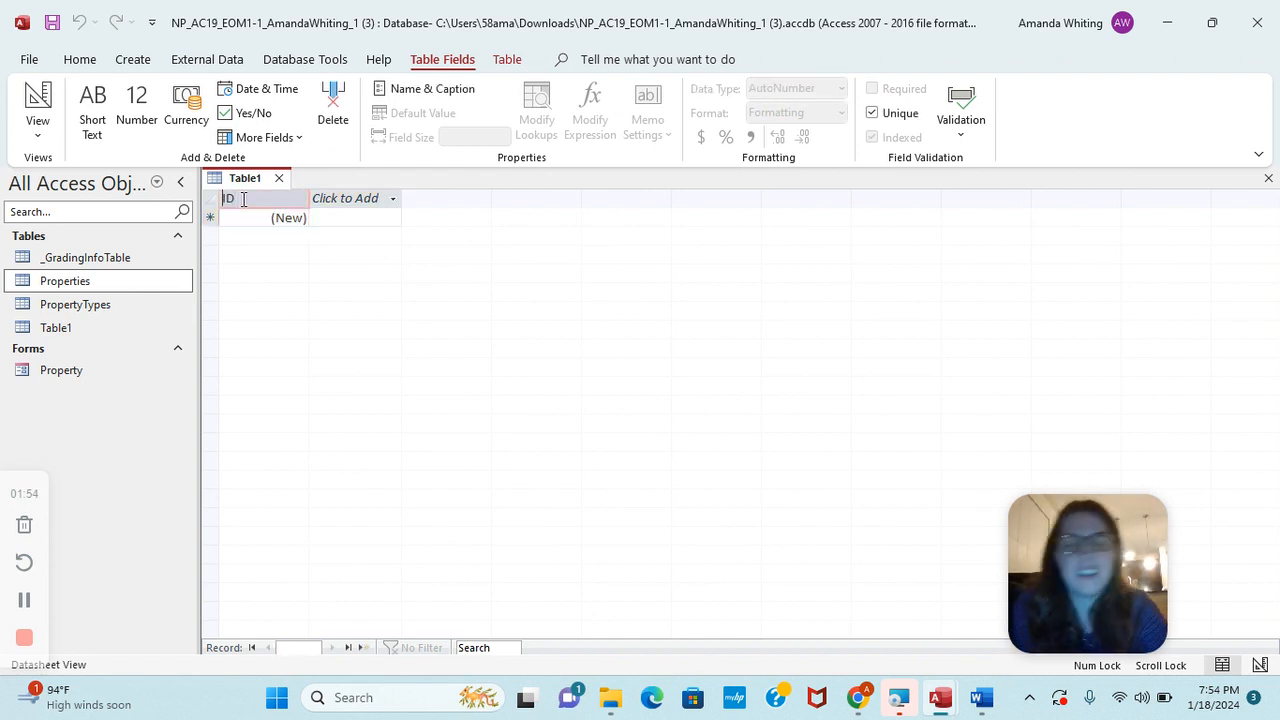
type("Manager")
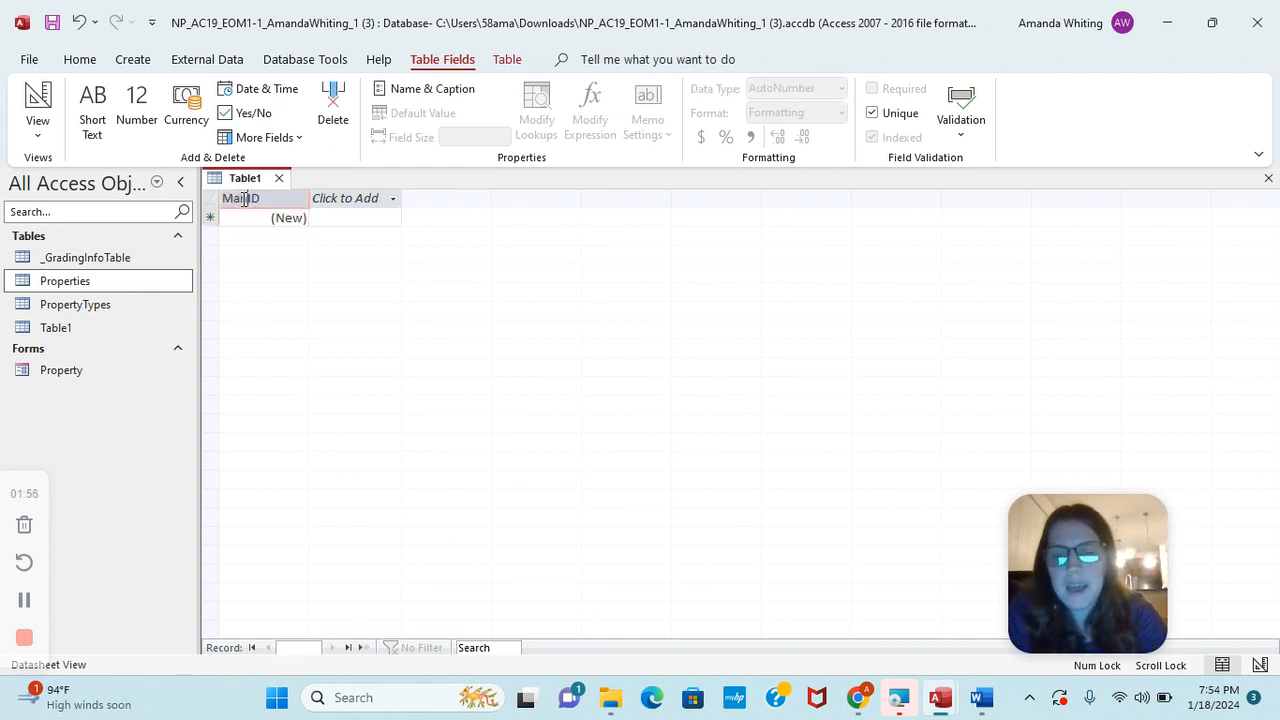
key("Return")
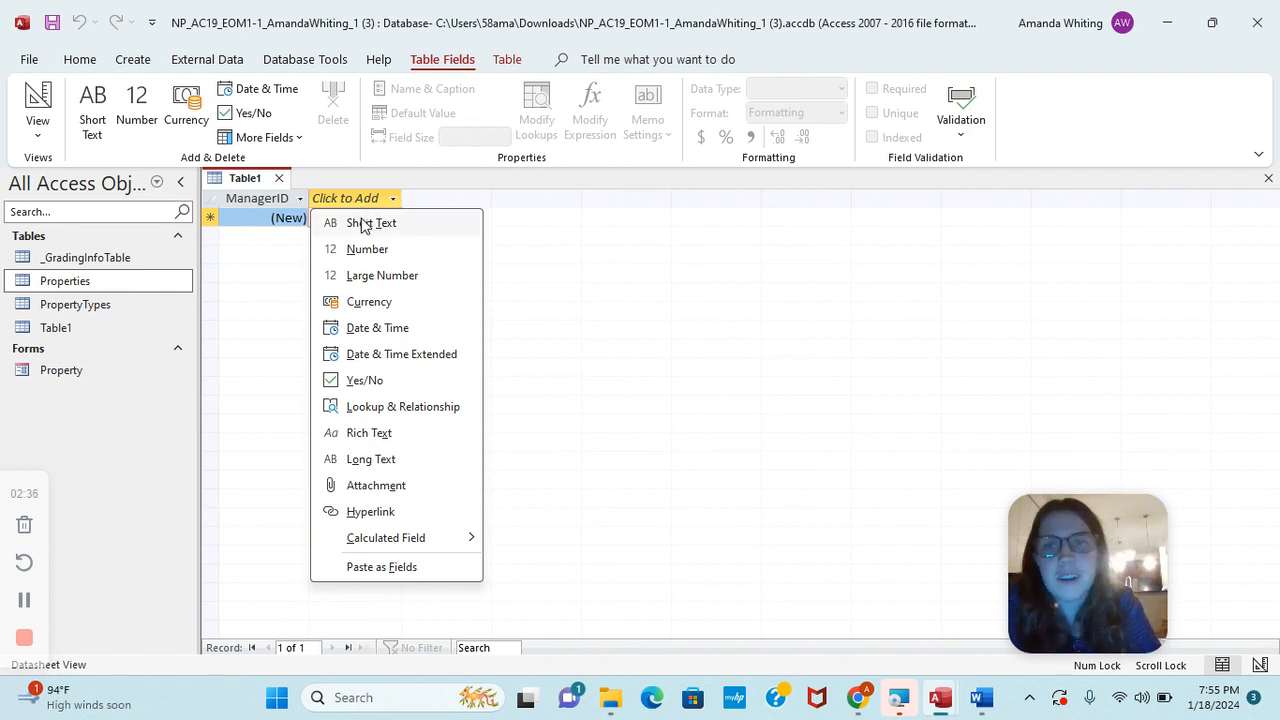
Add two Short Text fields named ManagerFirstName and ManagerLastName after ManagerID in the new table
left_click(362, 222)
type("Manager")
type("FirstNam")
type("e")
left_click(459, 200)
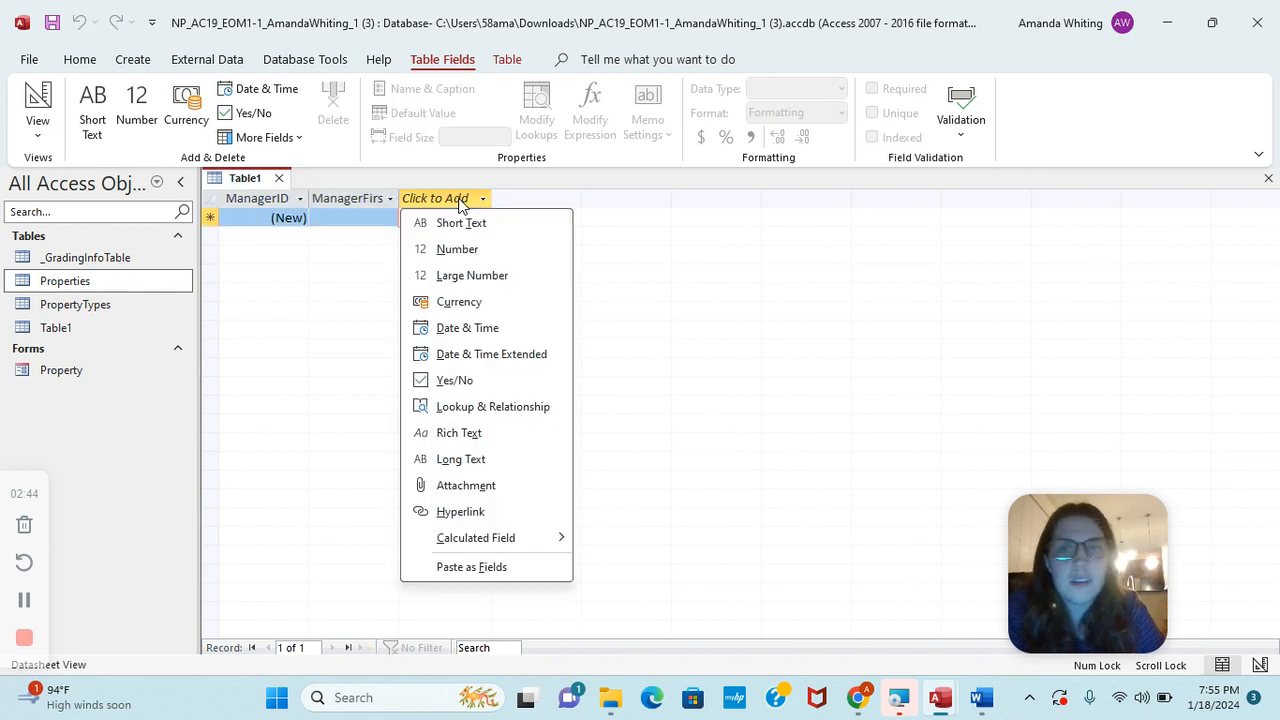
left_click(474, 224)
type("ManagerLas")
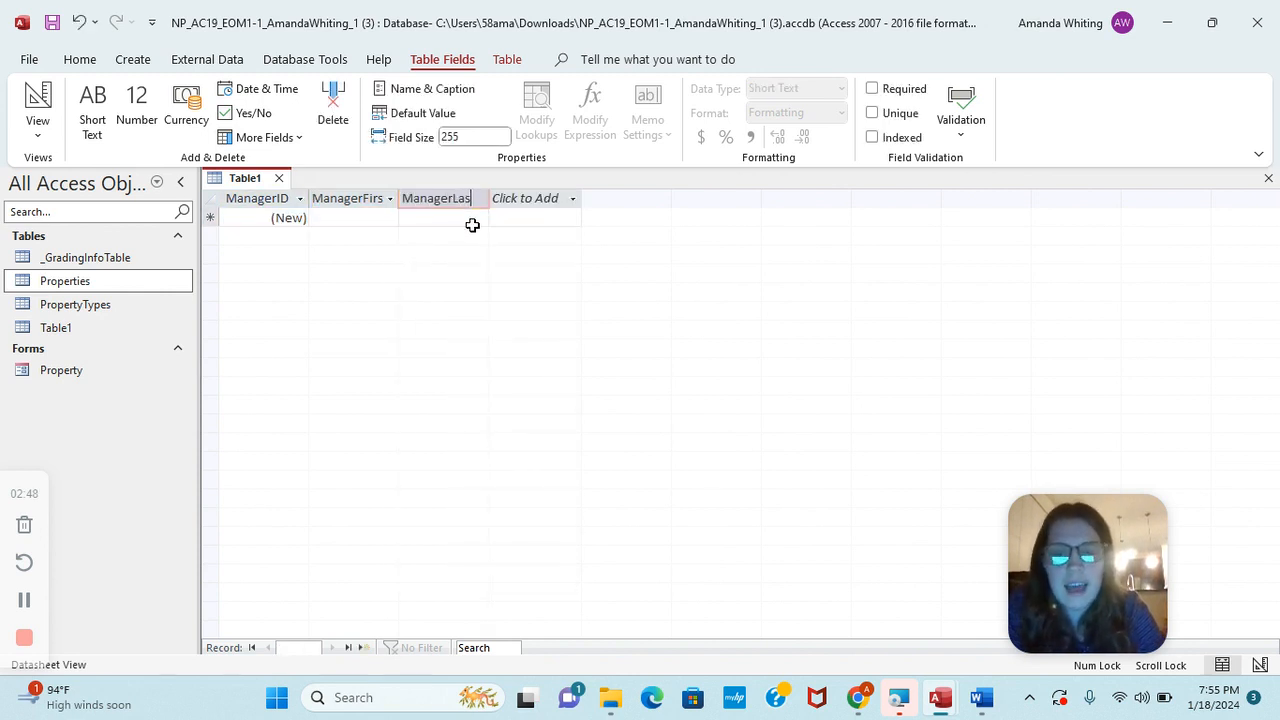
type("tName")
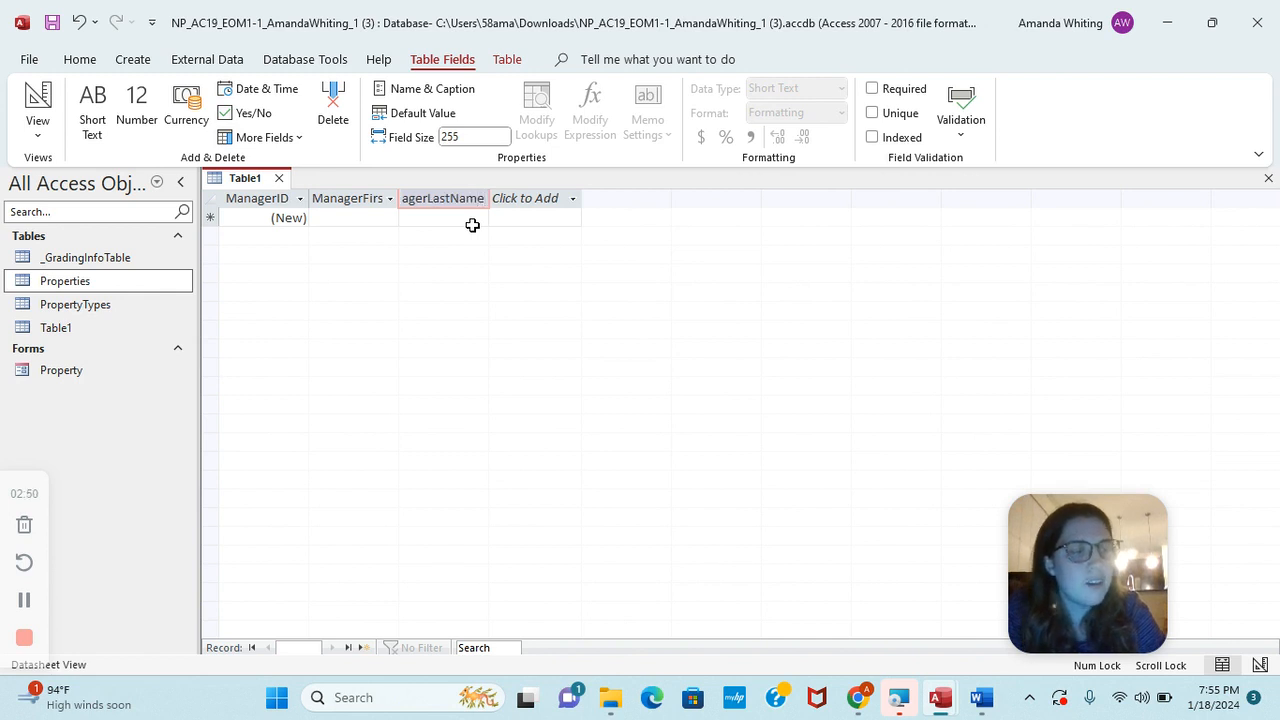
Add a Date & Time field named HireDate and a Currency field named Salary to the new table
left_click(524, 203)
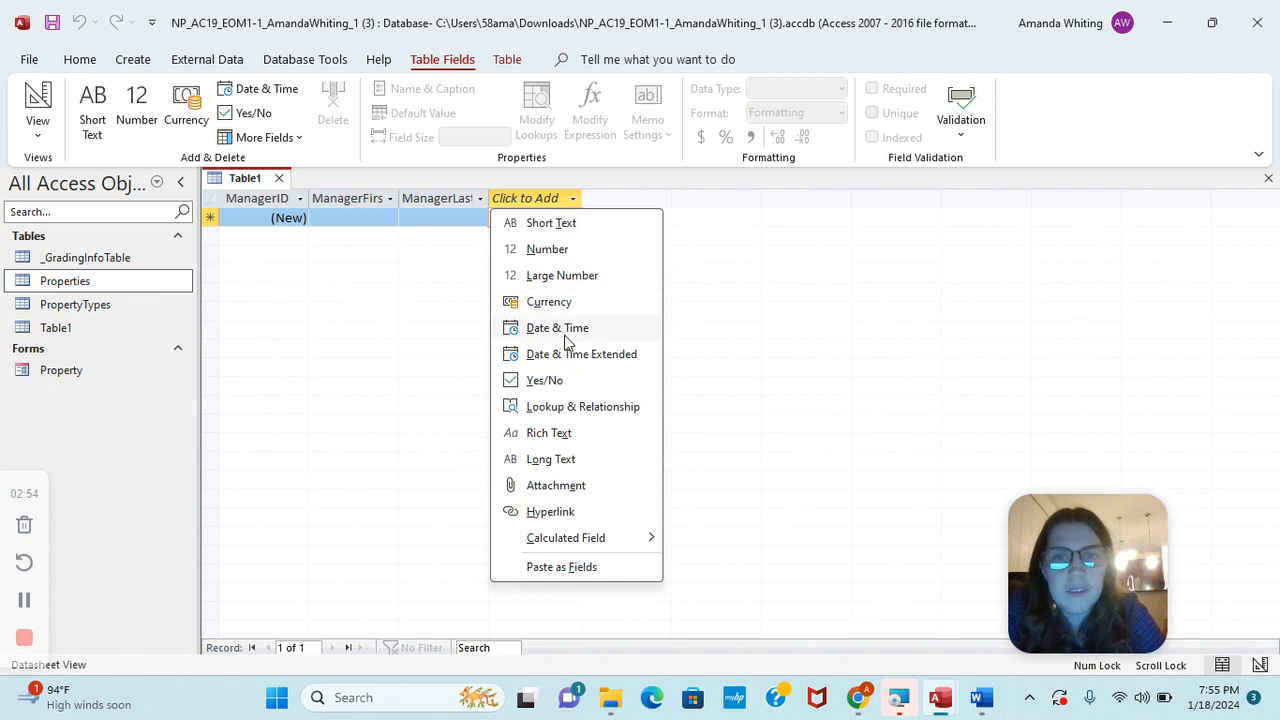
key("Escape")
type("H")
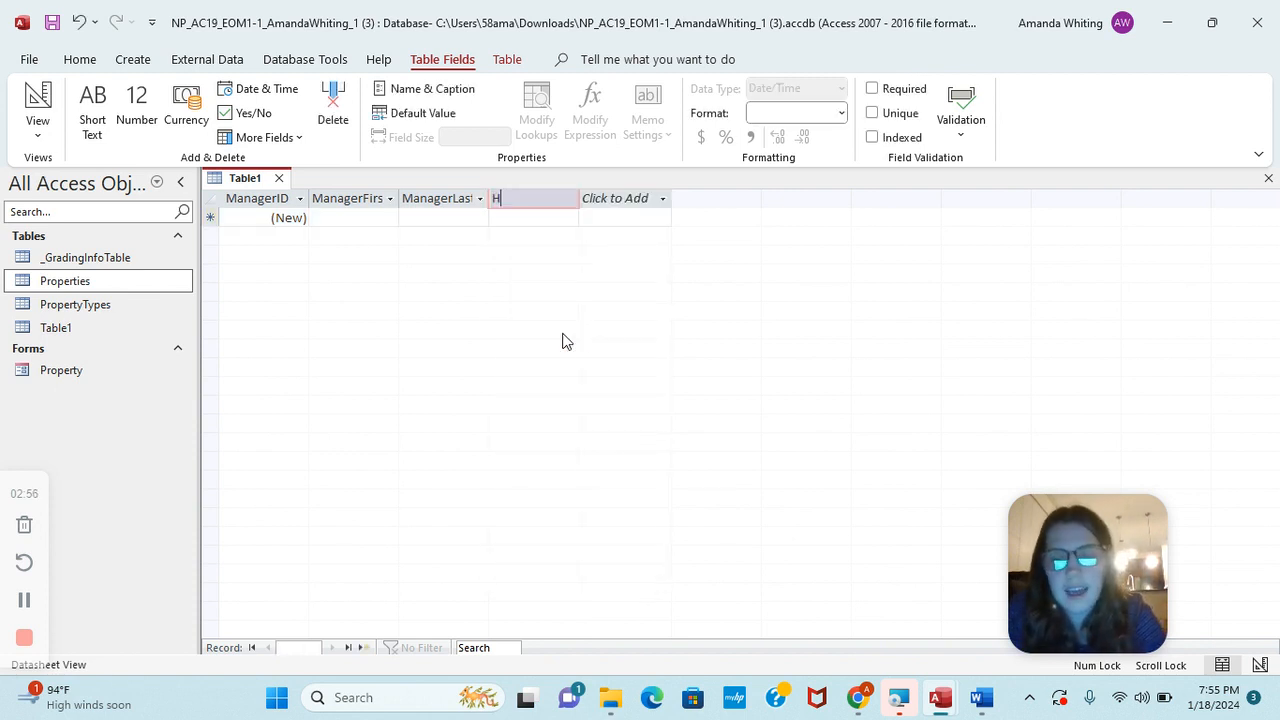
type("ireDate")
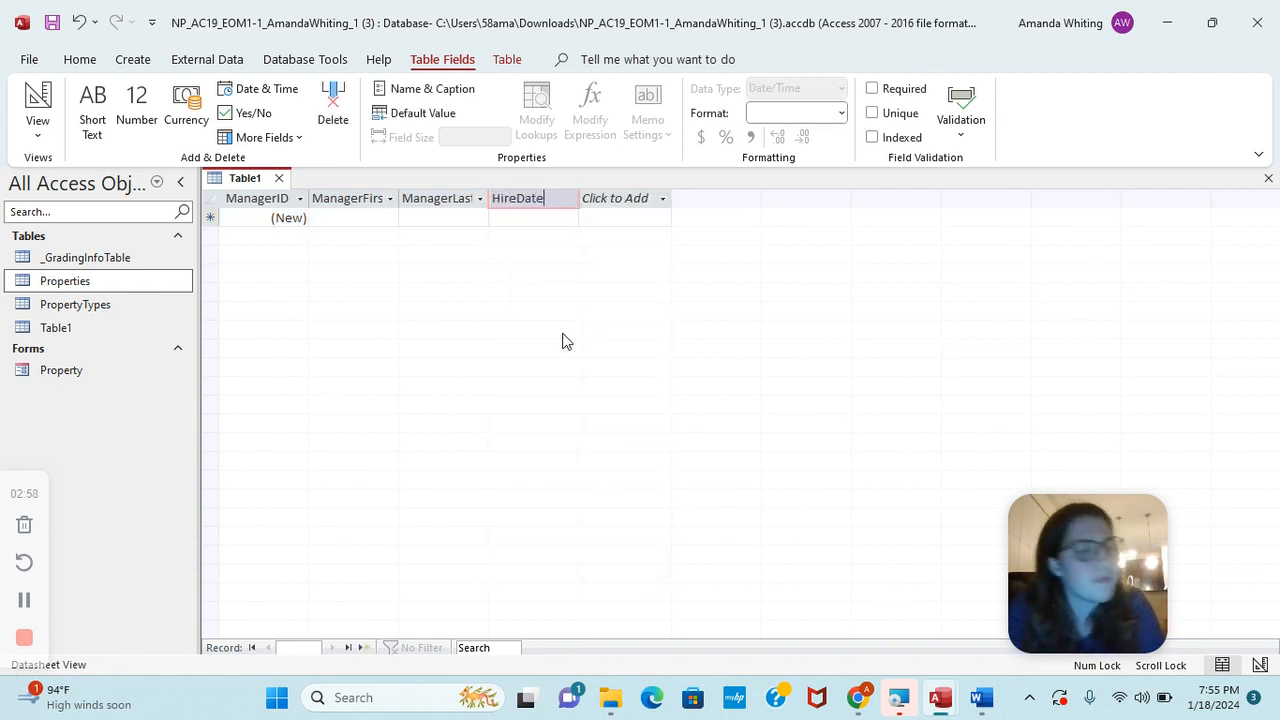
left_click(600, 200)
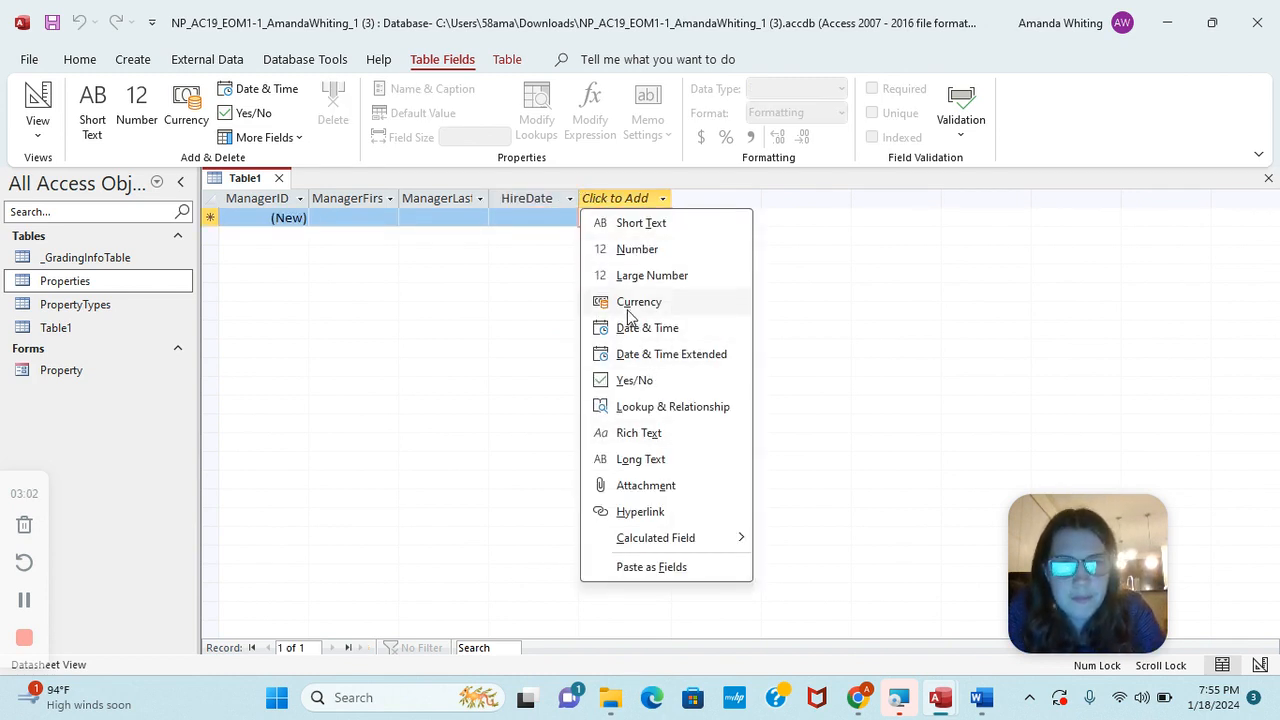
left_click(628, 302)
type("Salary")
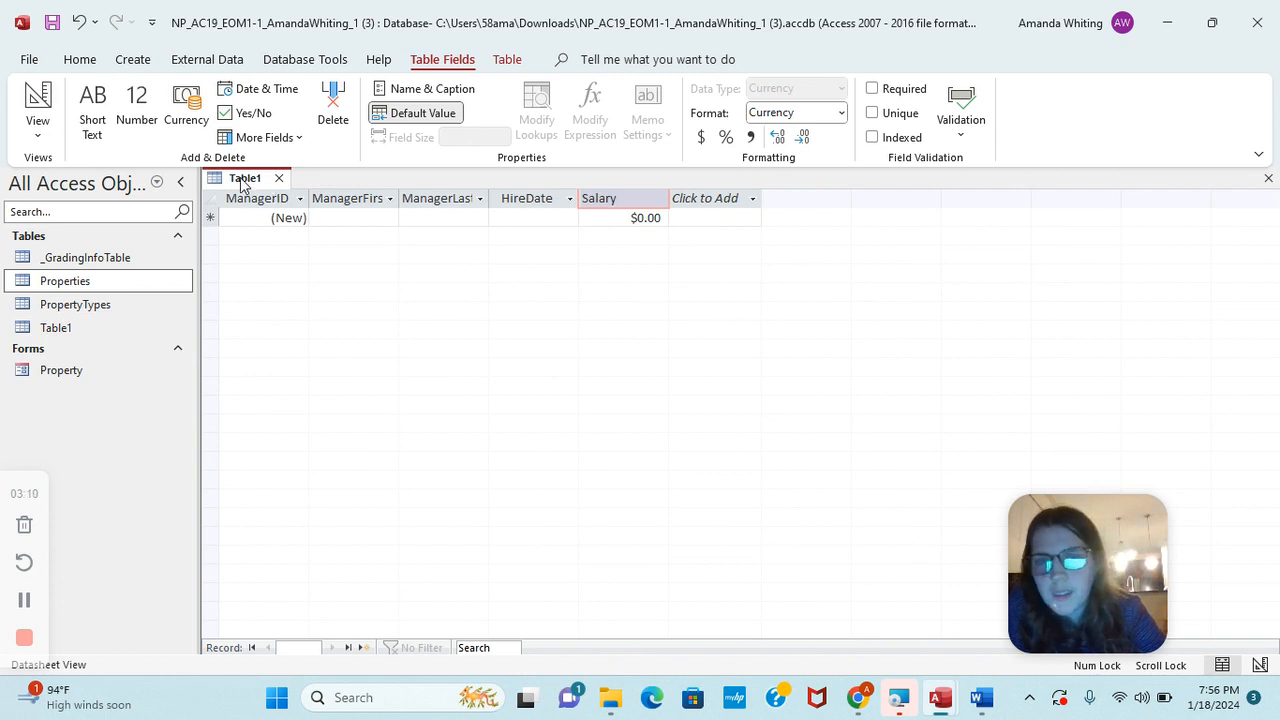
key("Return")
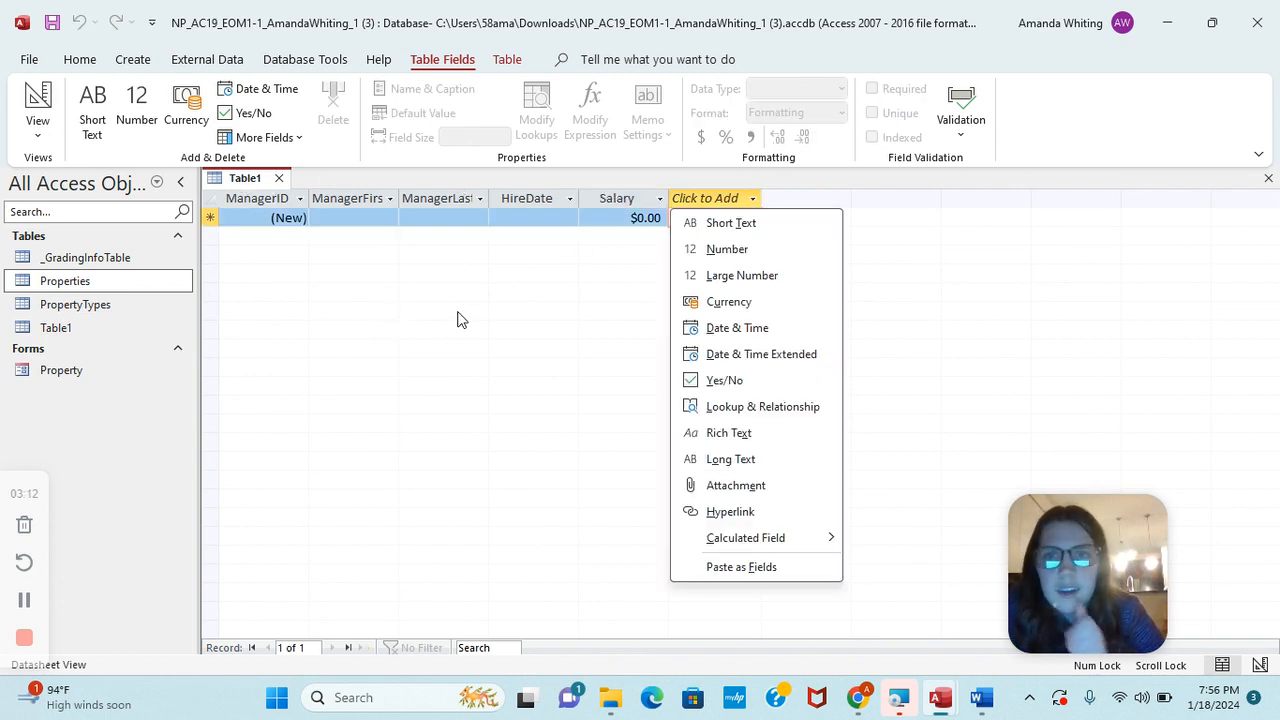
Save the new table as Managers while switching it to Design View, and close it
right_click(243, 184)
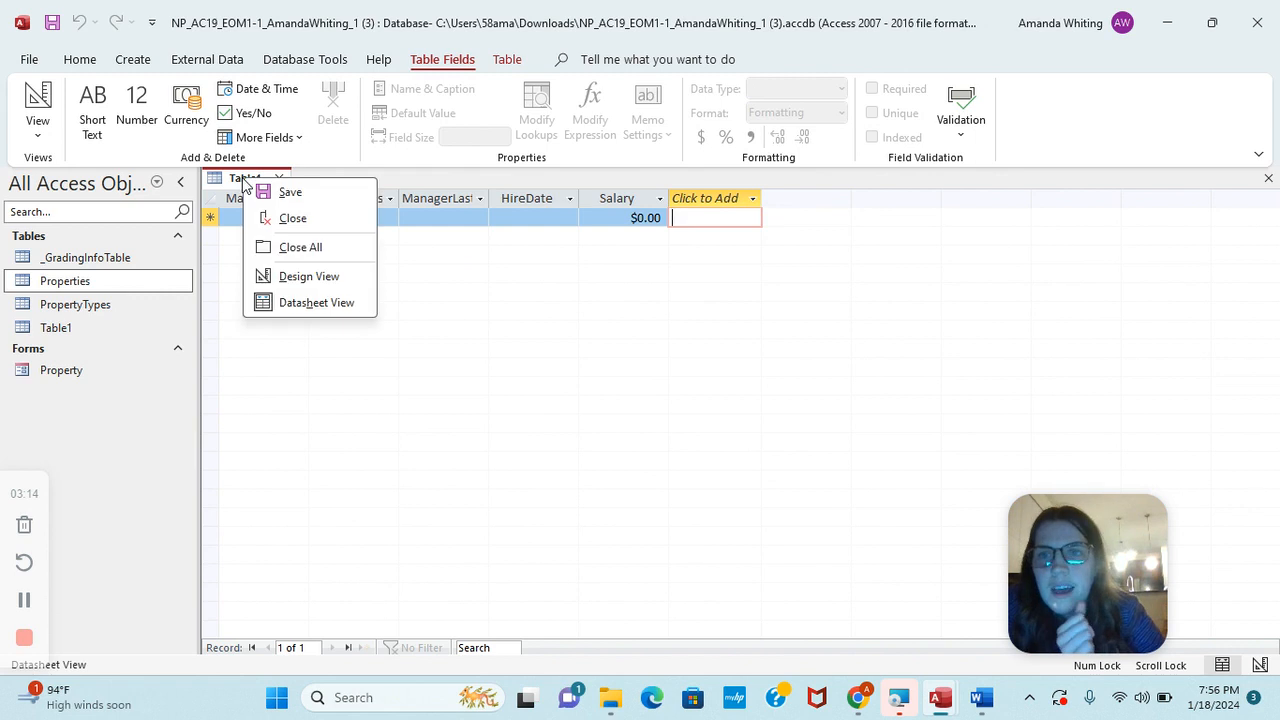
left_click(298, 278)
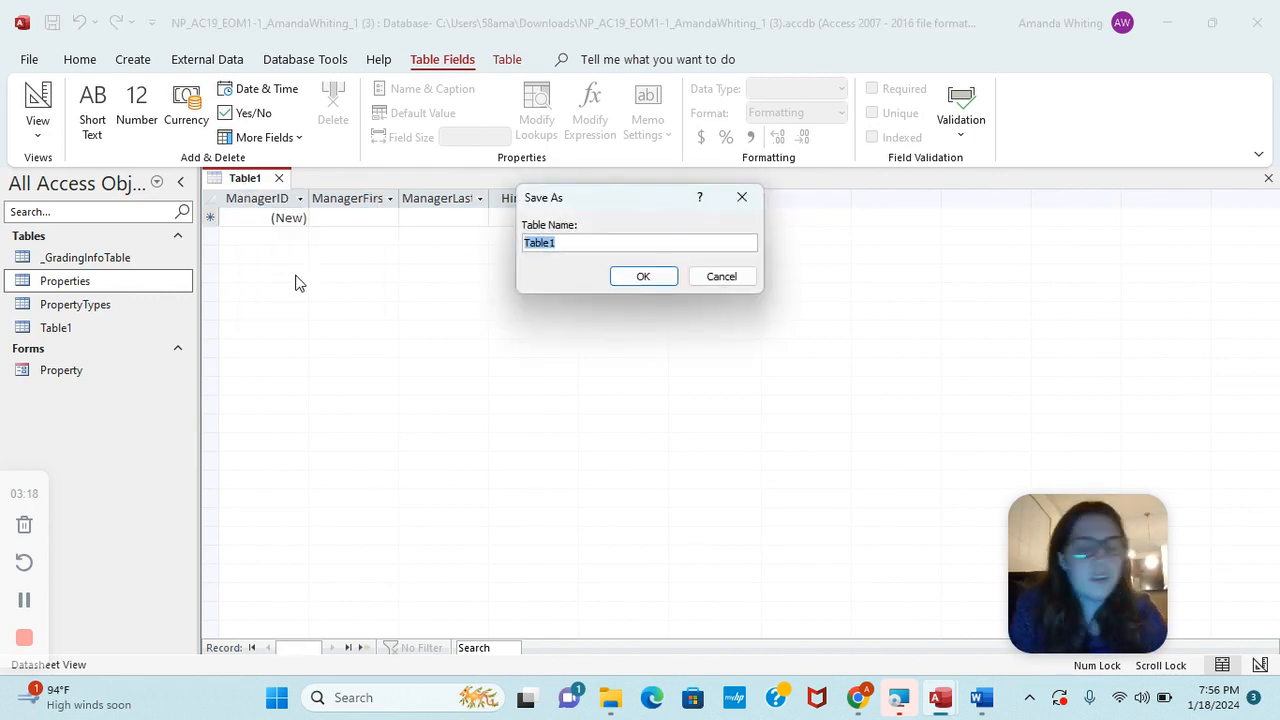
type("Manager")
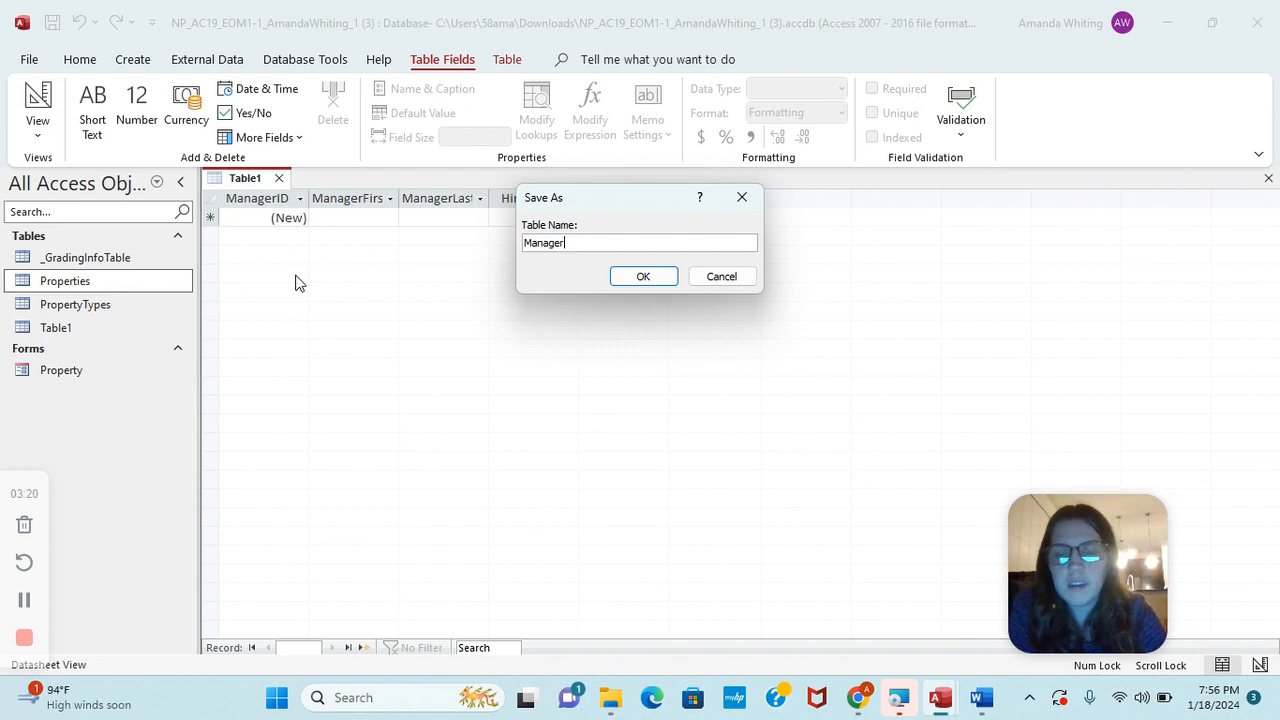
type("s")
left_click(618, 282)
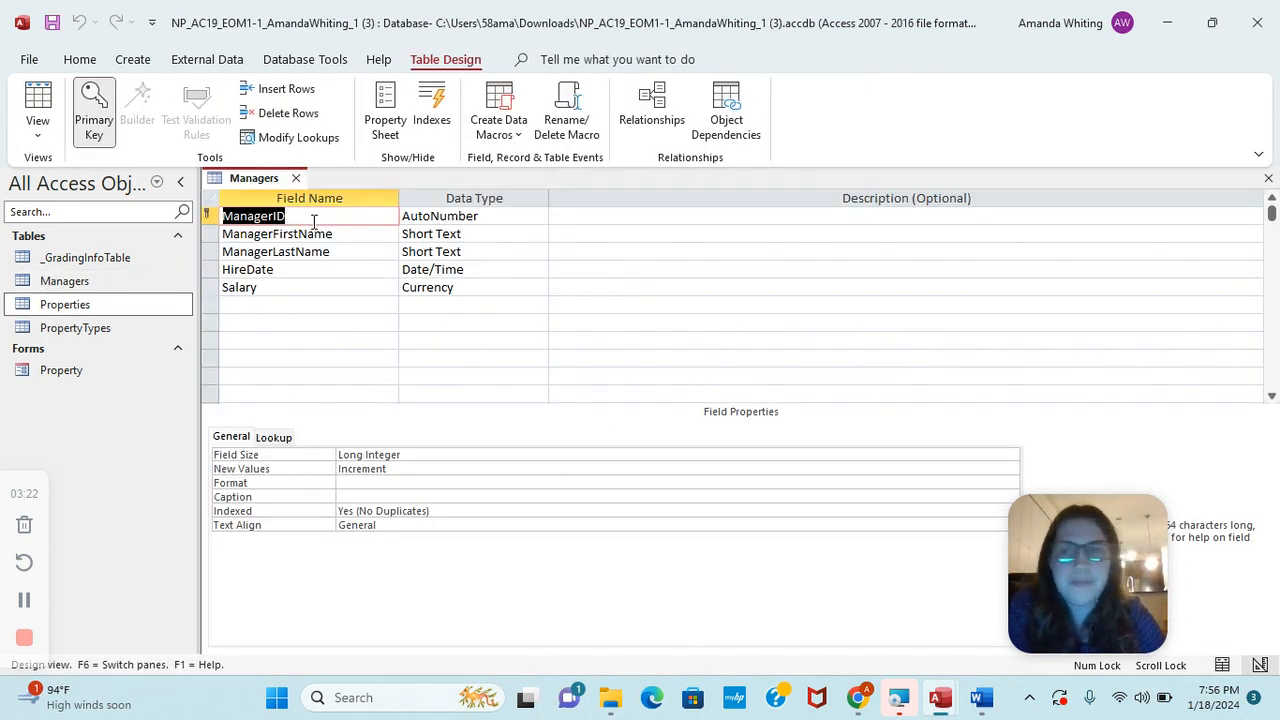
right_click(255, 187)
left_click(283, 220)
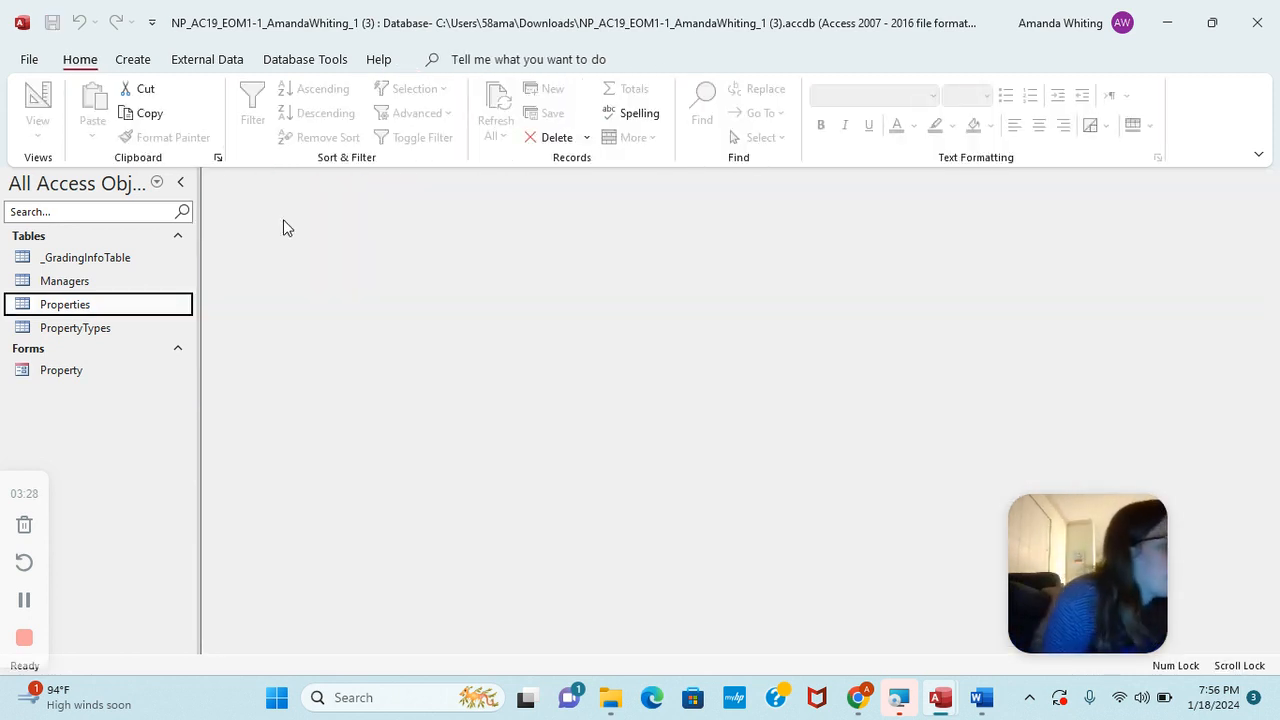
Open the PropertyTypes table in Datasheet View
left_click(90, 333)
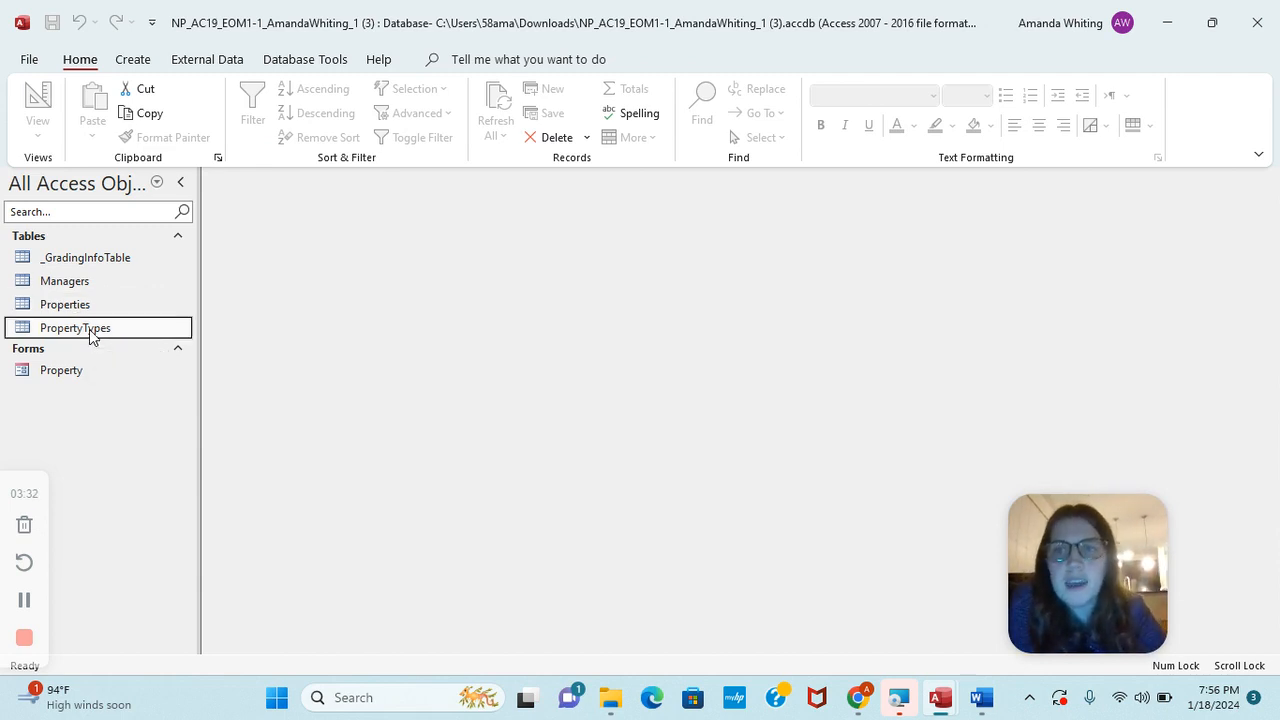
double_click(105, 331)
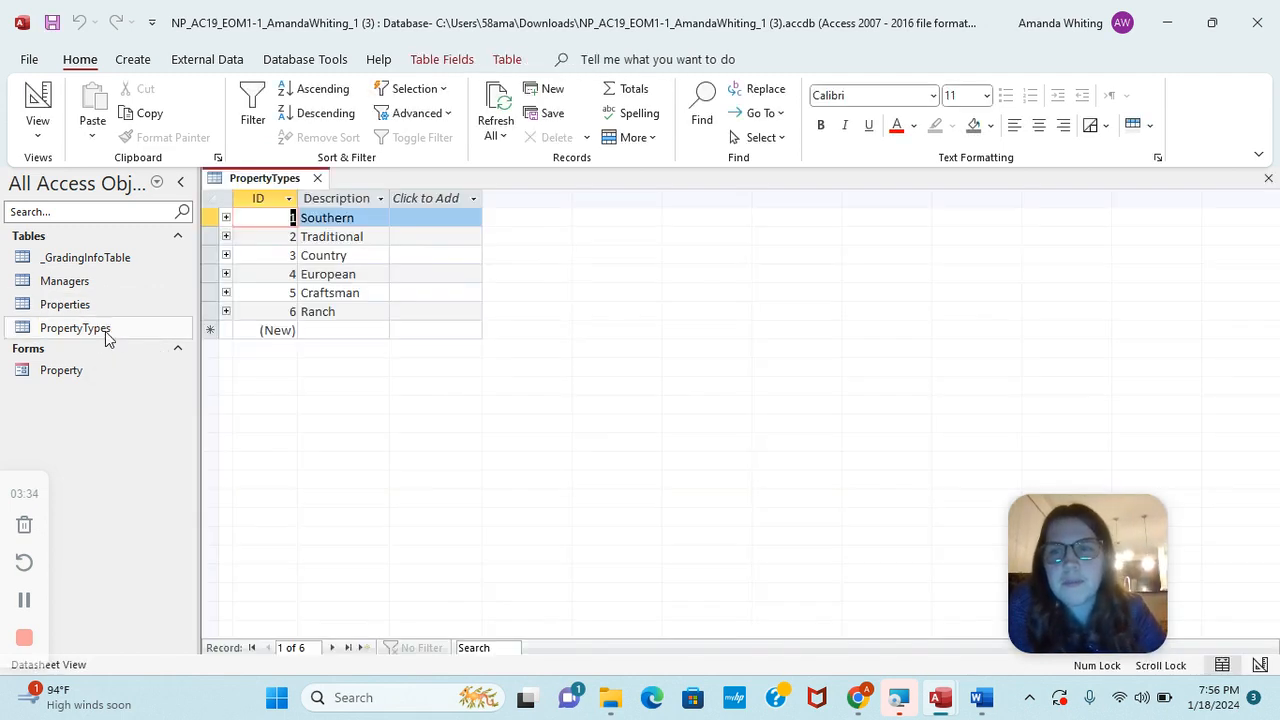
left_click(284, 333)
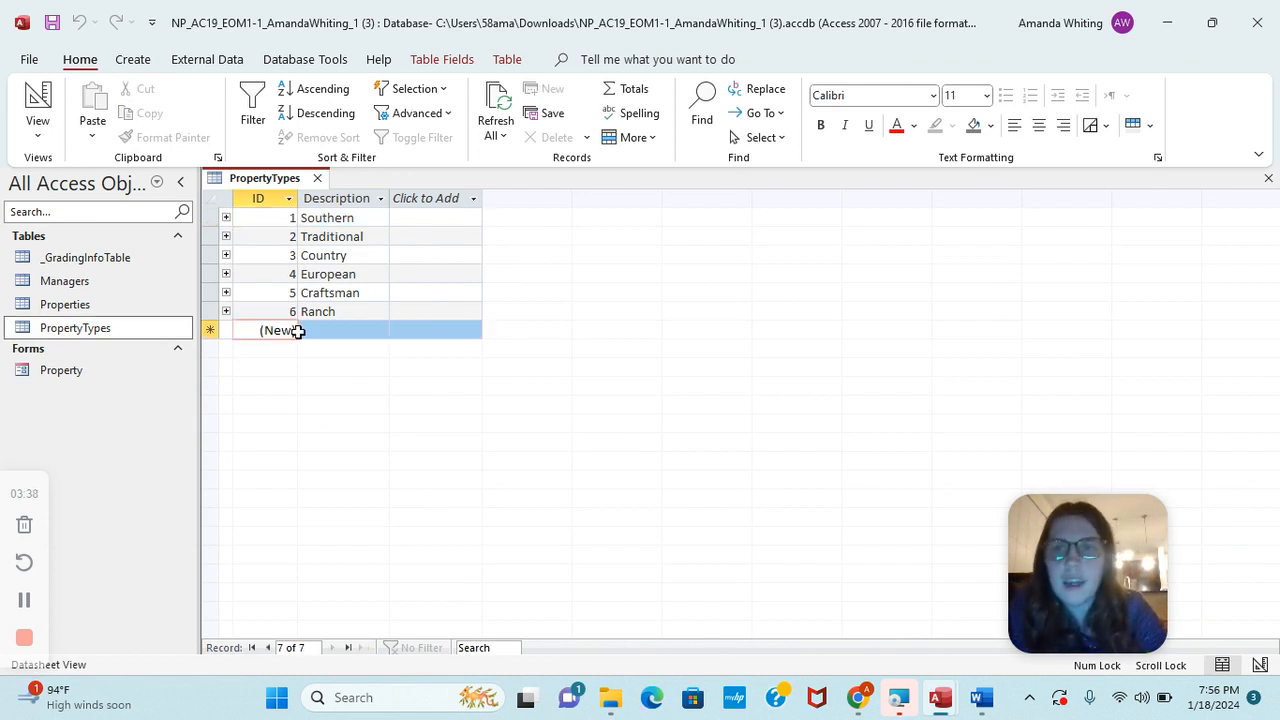
left_click(314, 333)
left_click(277, 331)
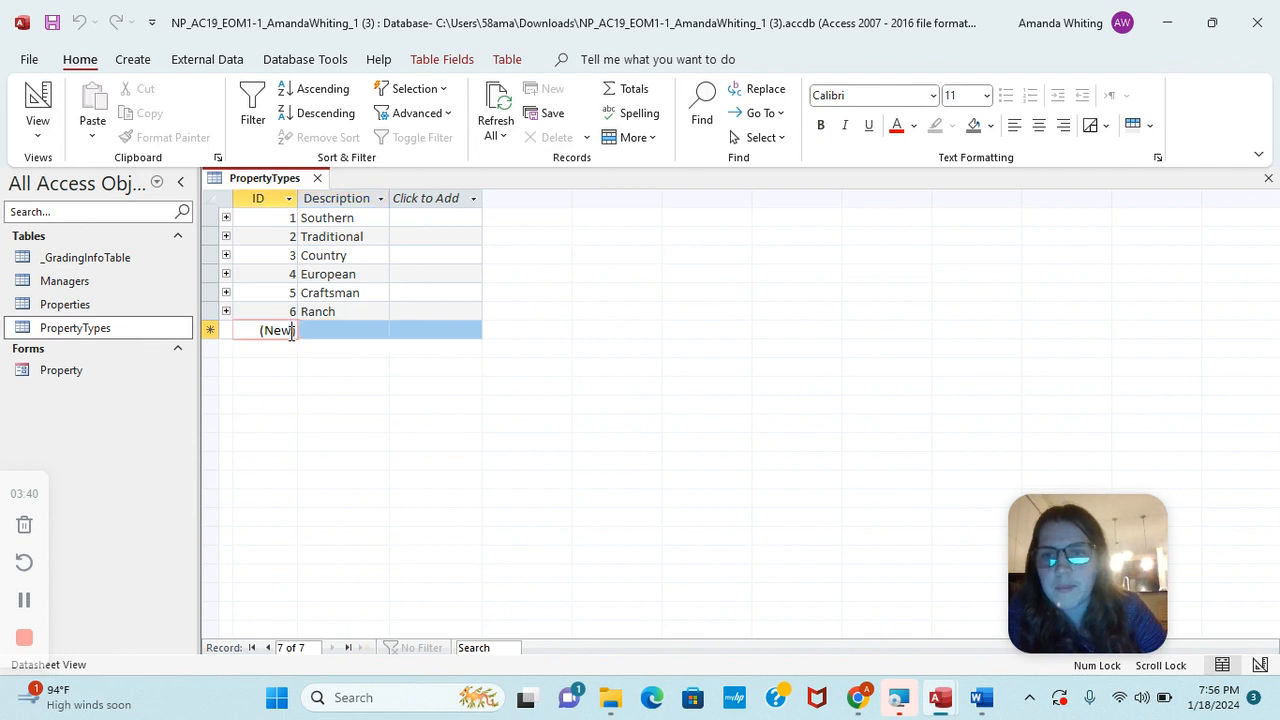
left_click(210, 331)
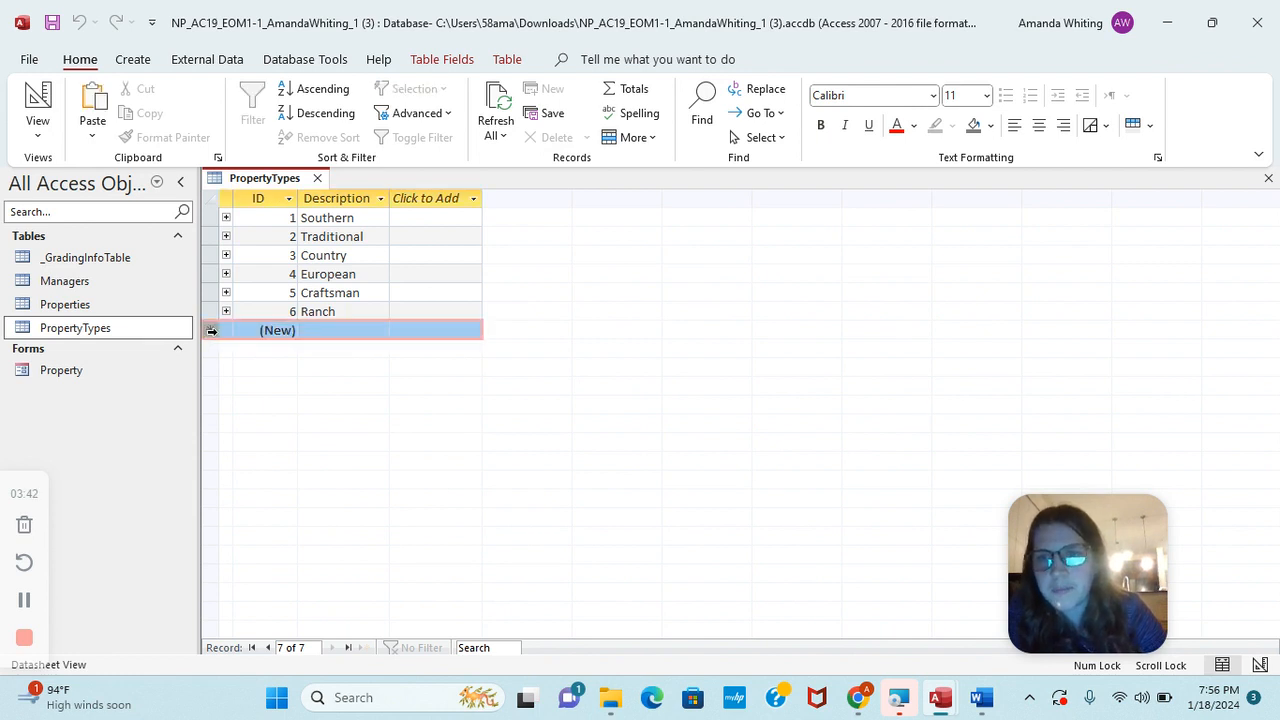
left_click(240, 331)
left_click_drag(254, 331, 329, 333)
key("BackSpace")
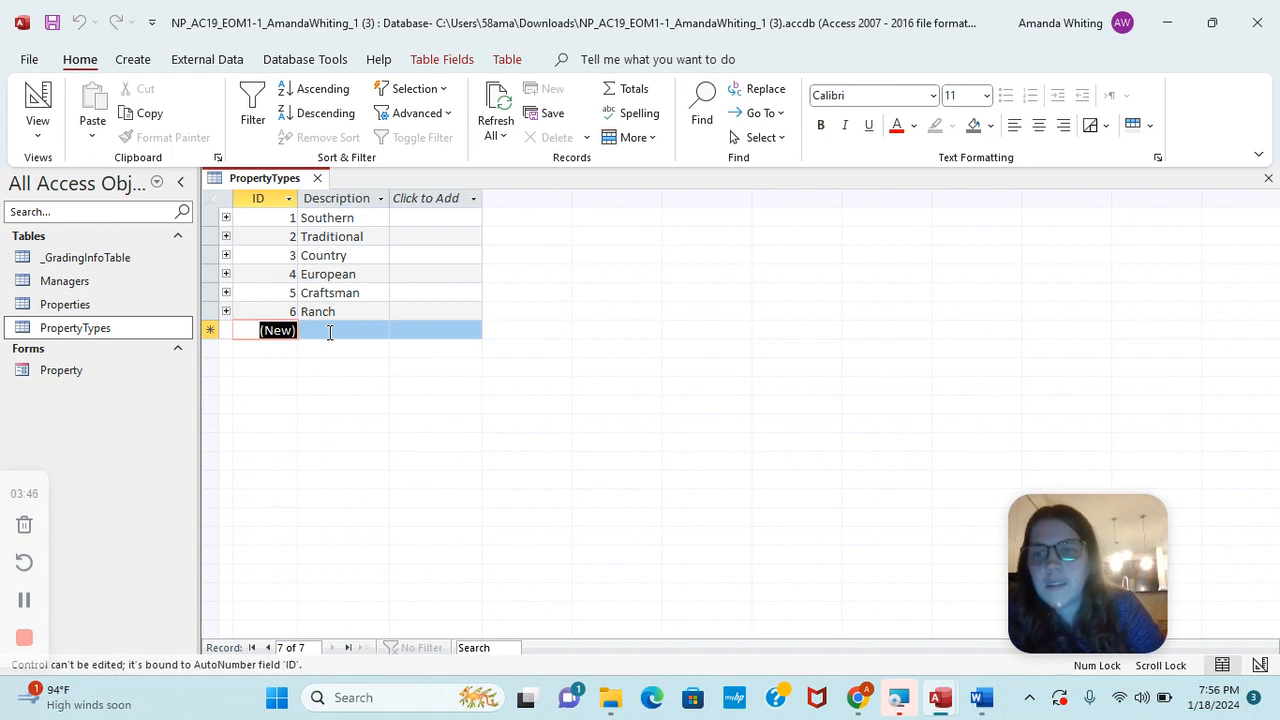
Add a new PropertyTypes record with the description Log Cabin and close the table
left_click(332, 331)
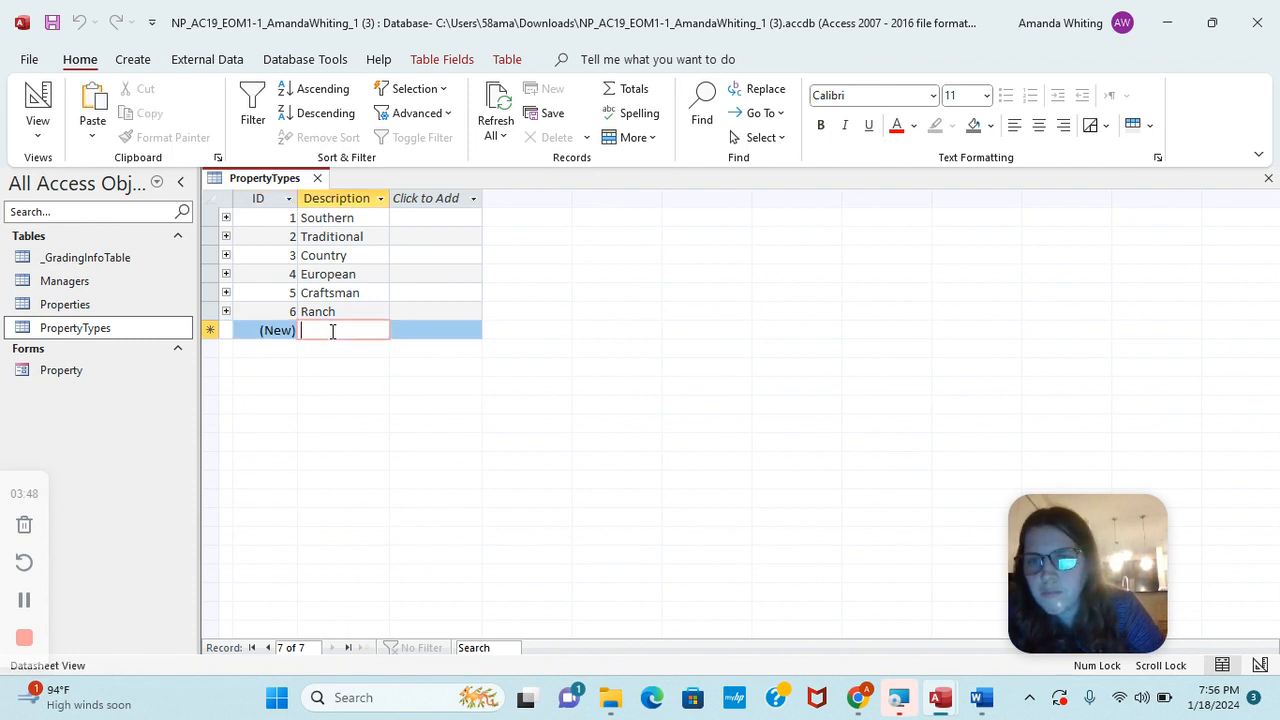
type("Lo")
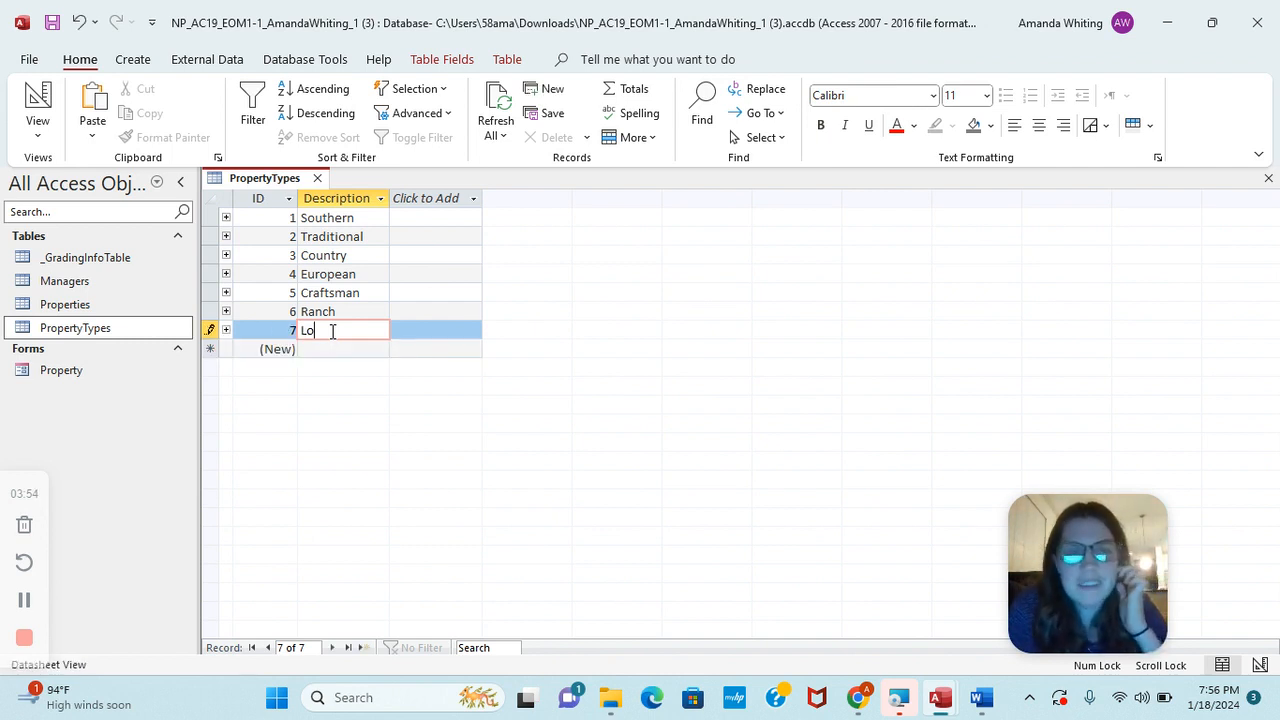
type("g Cabin")
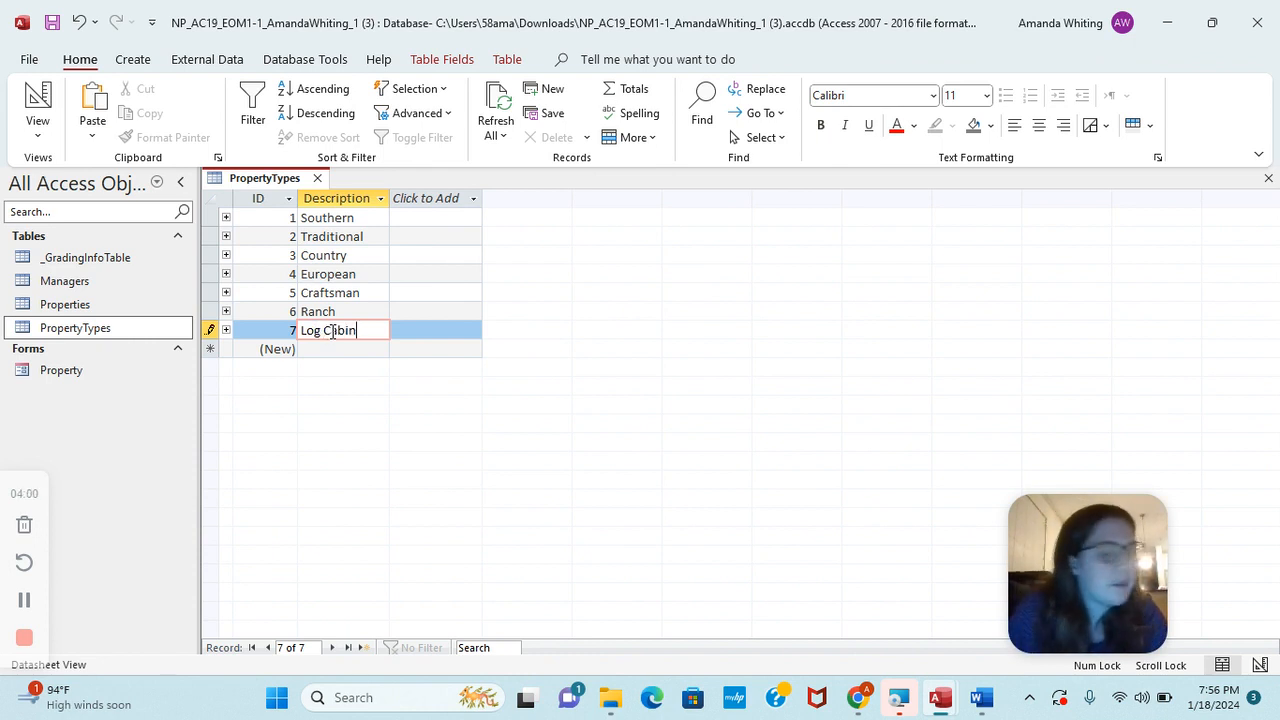
key("Tab")
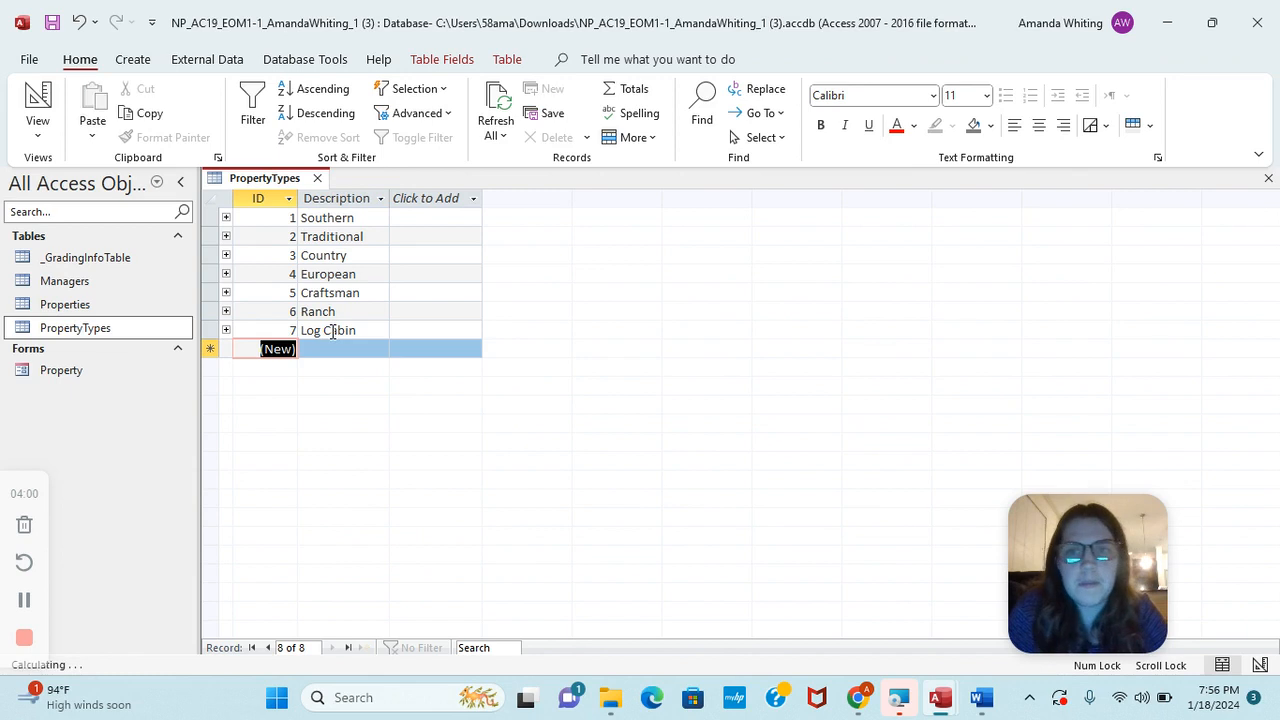
right_click(277, 179)
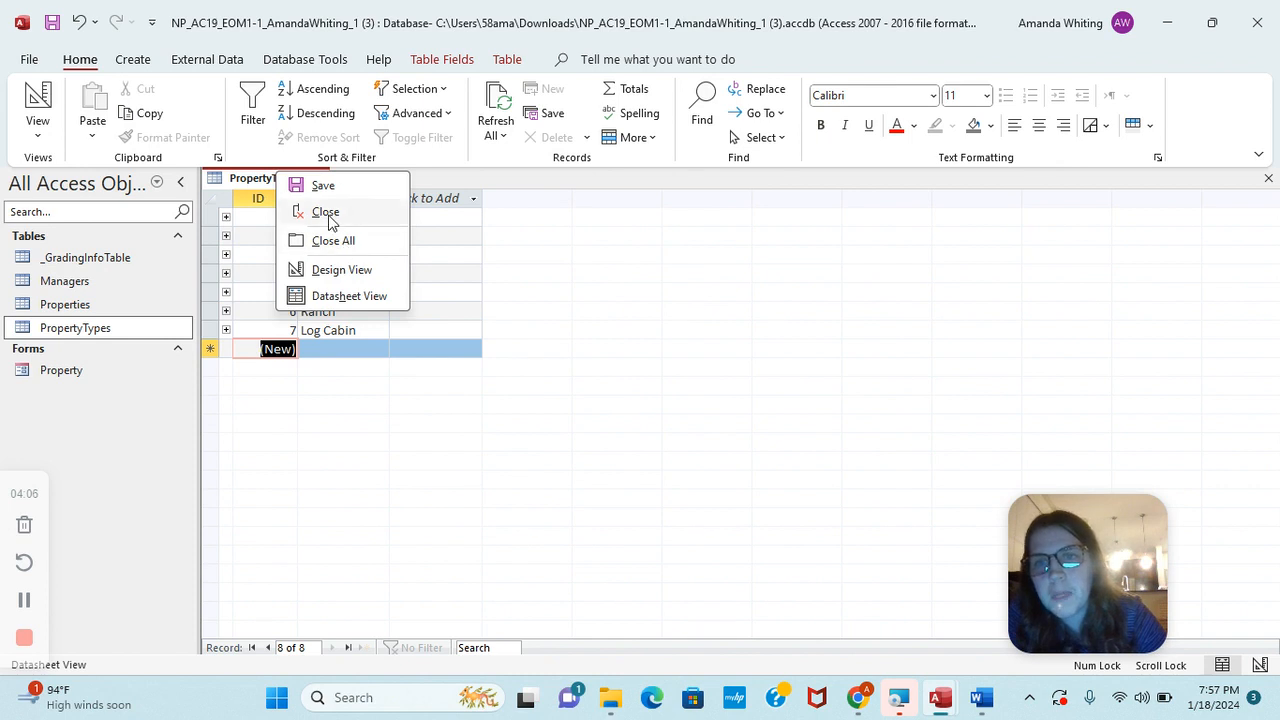
left_click(328, 213)
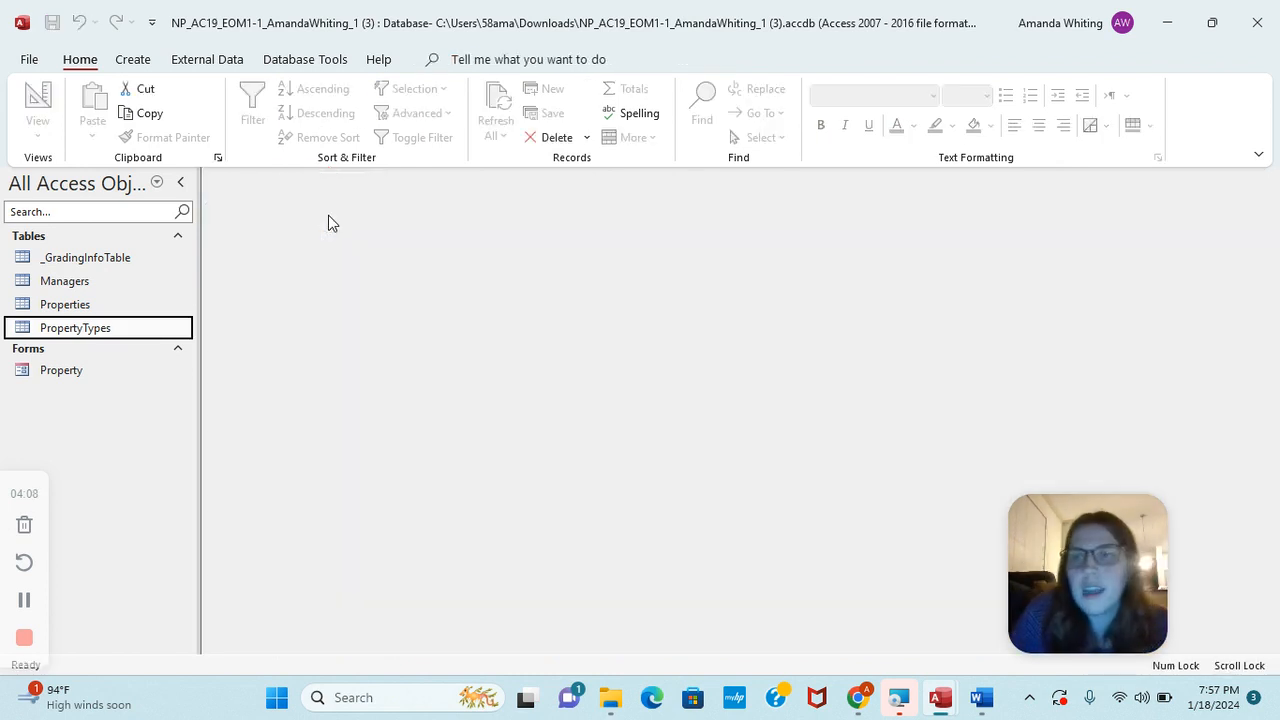
Open the Properties table and delete the record with PropertyNo 4
left_click(118, 309)
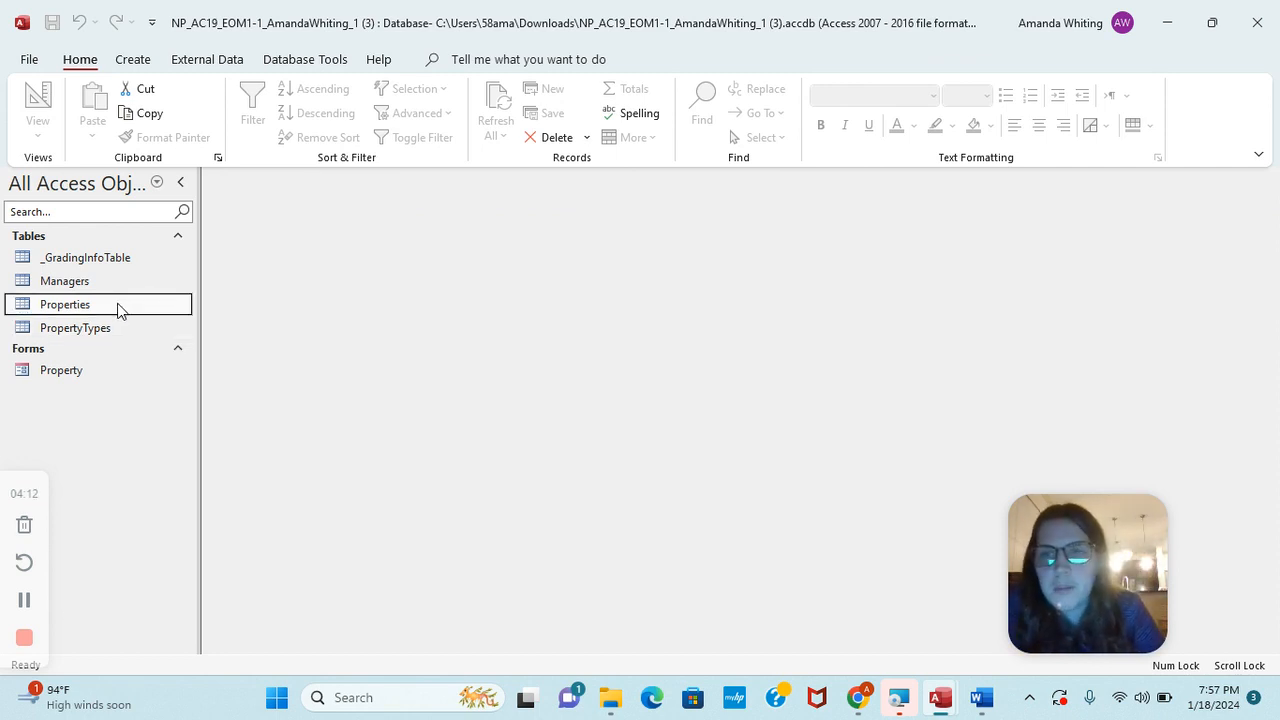
double_click(117, 307)
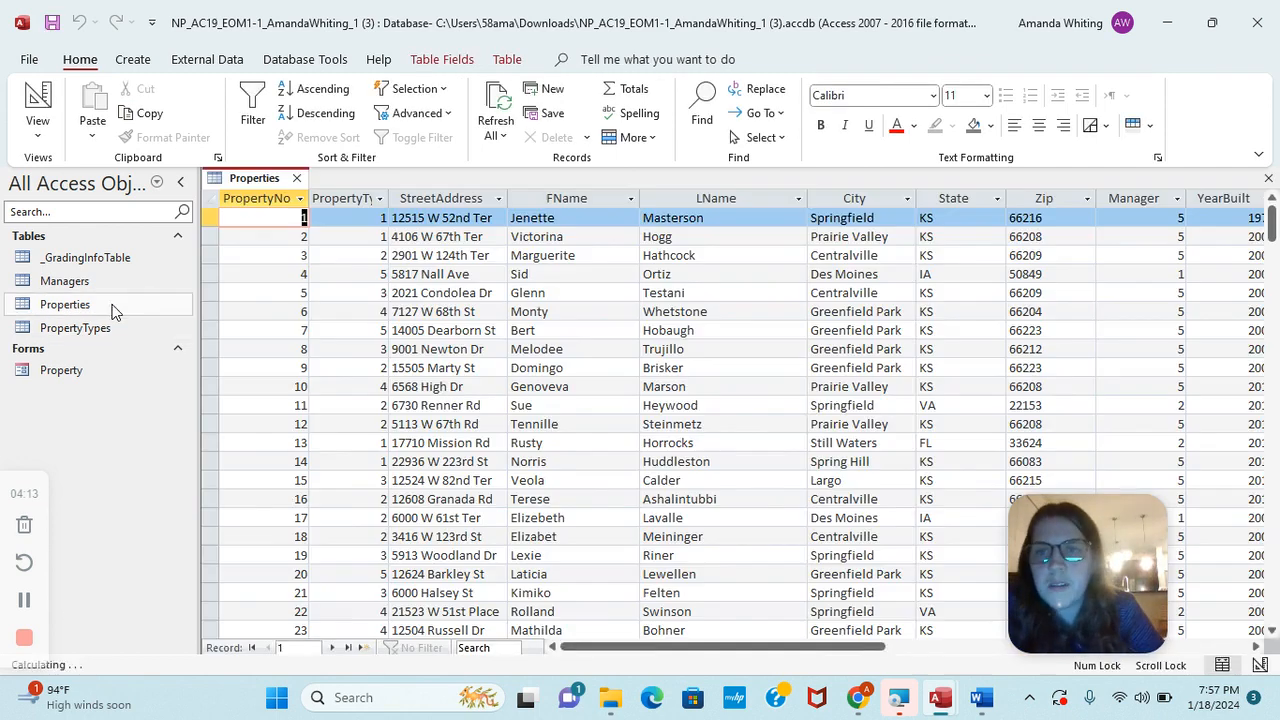
left_click(248, 273)
left_click(210, 273)
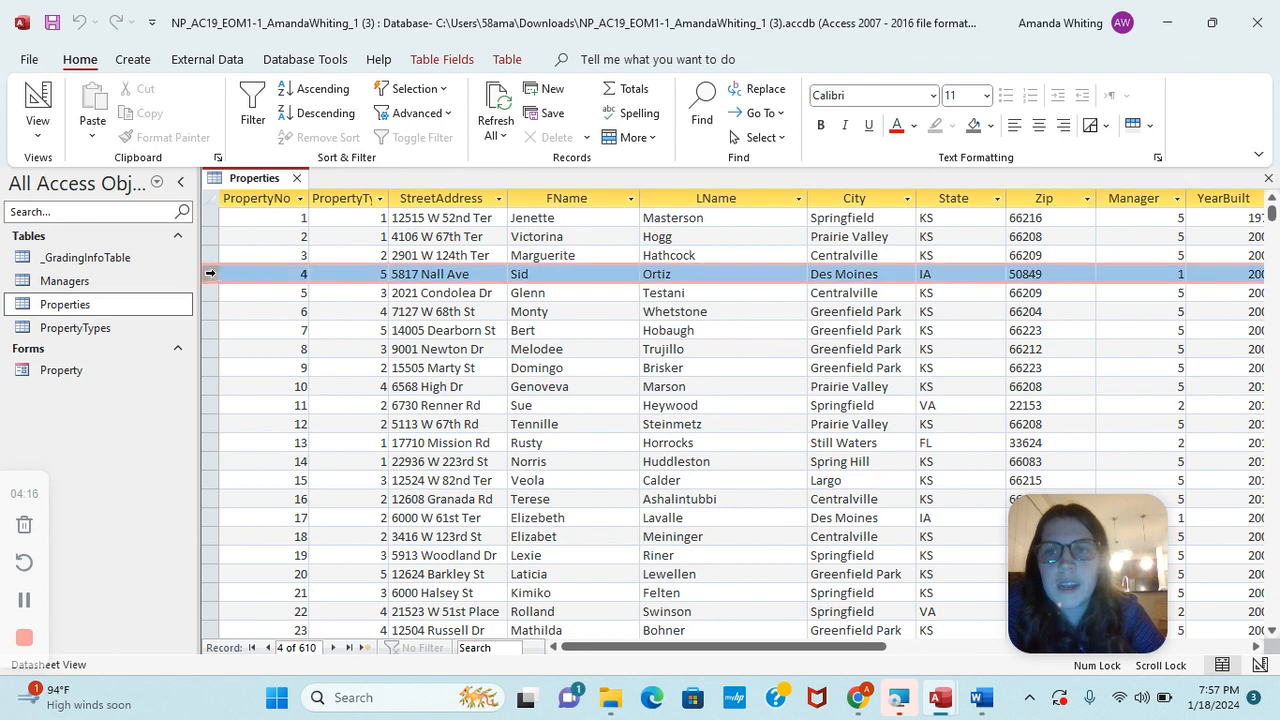
right_click(210, 273)
left_click(257, 320)
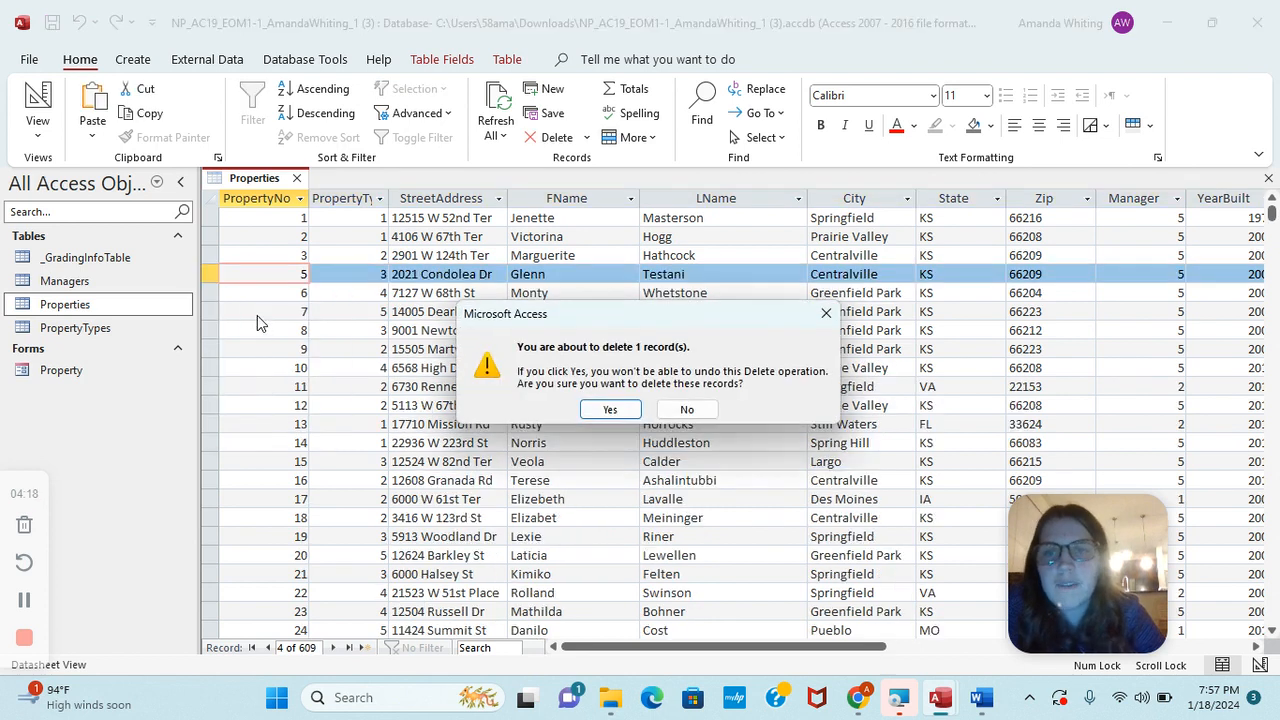
left_click(610, 409)
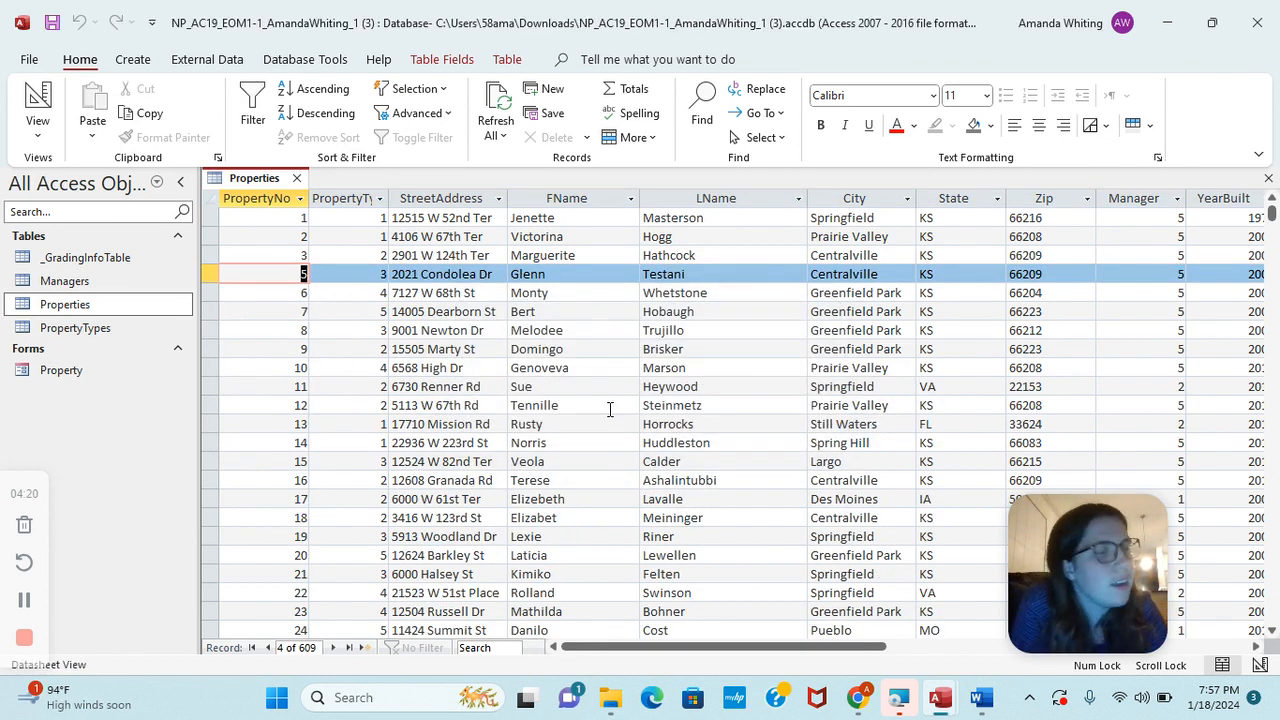
Remove the last three letters of the FName value in the record with PropertyNo 2 and close the Properties table
left_click(567, 237)
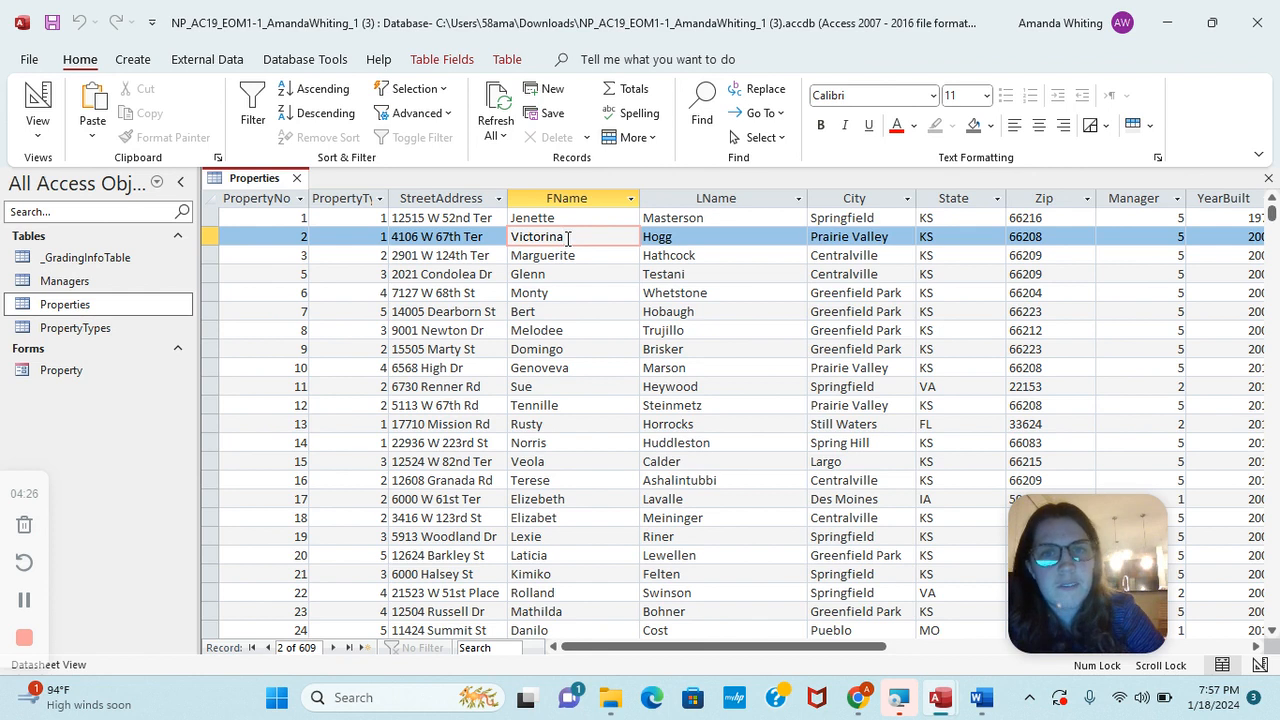
key("BackSpace")
key("BackSpace")
key("BackSpace")
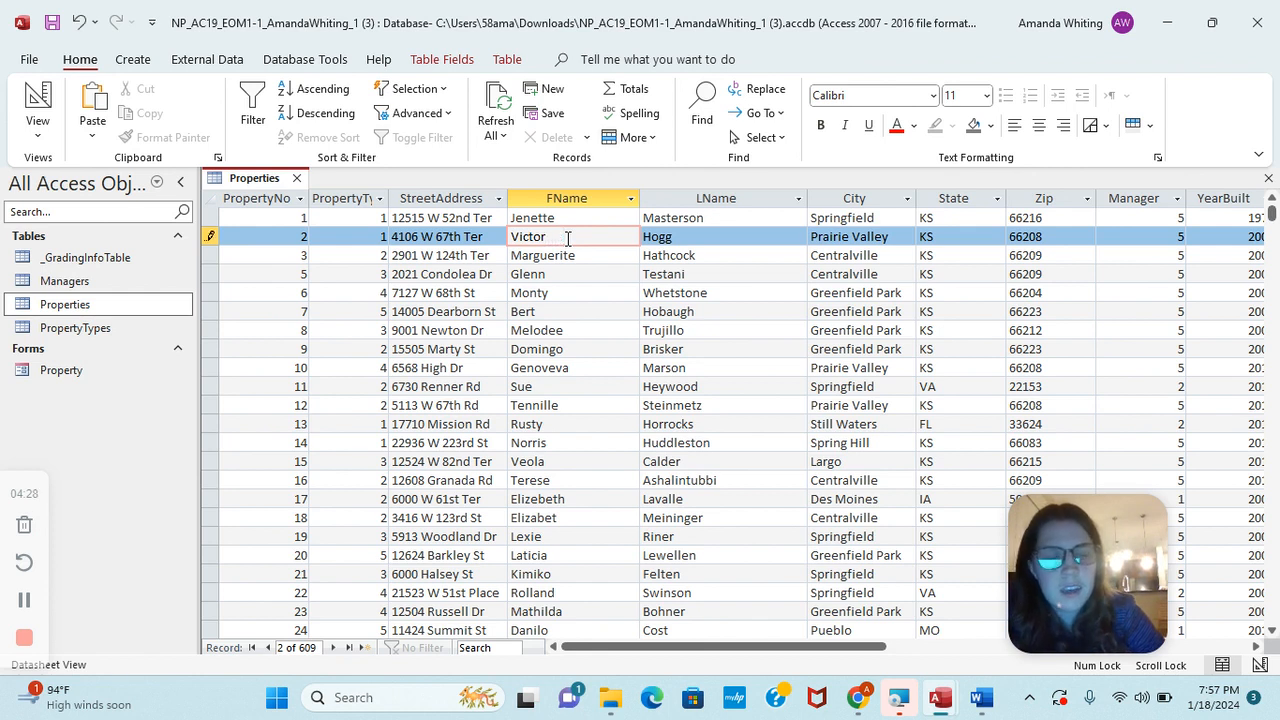
key("Tab")
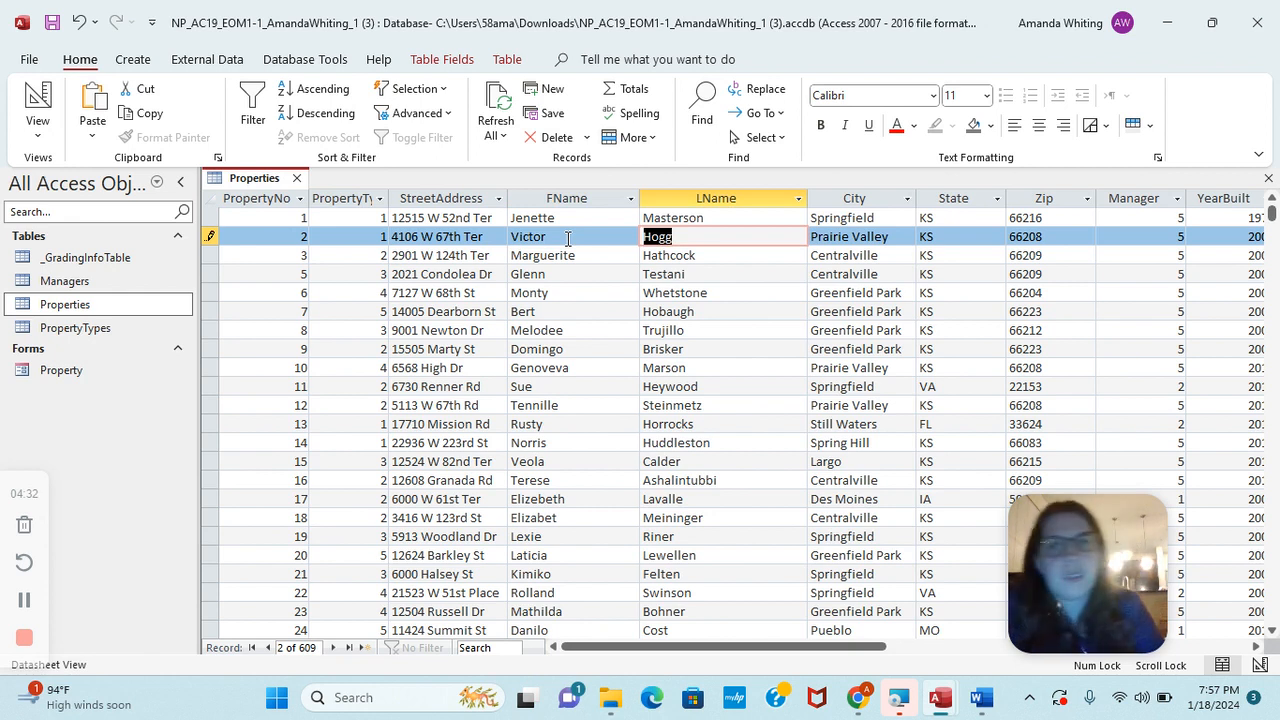
right_click(253, 179)
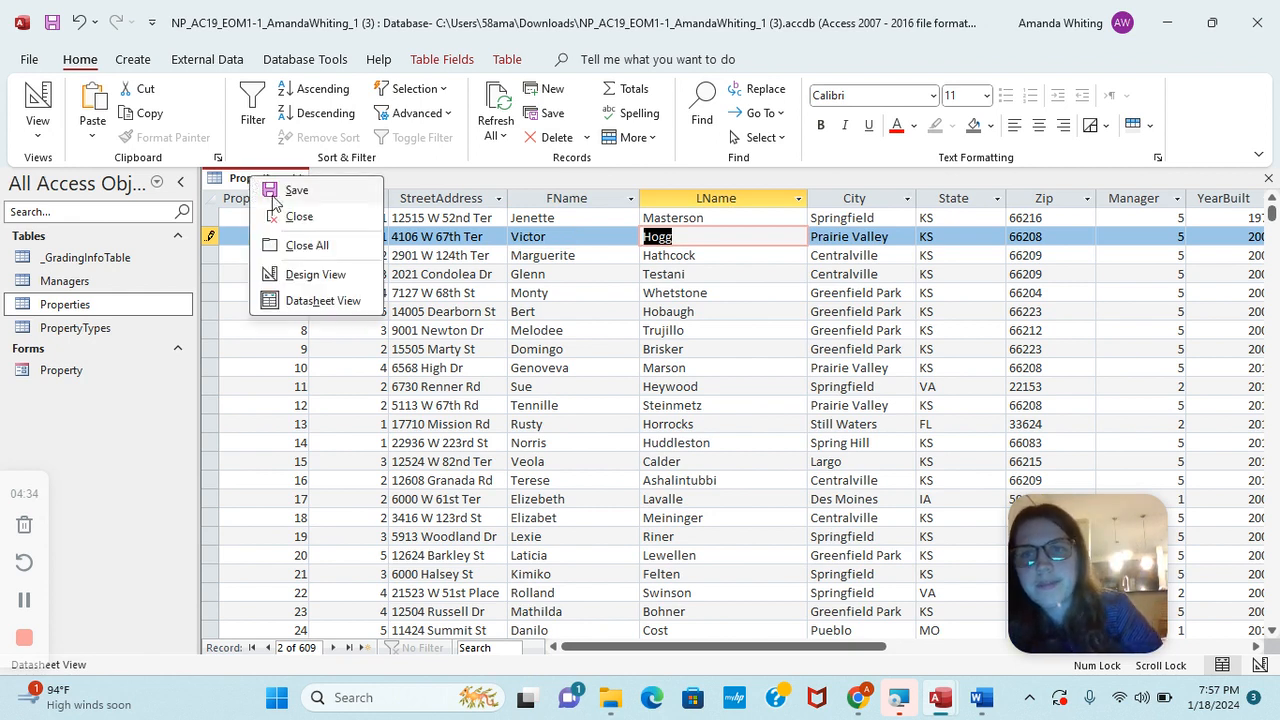
left_click(290, 216)
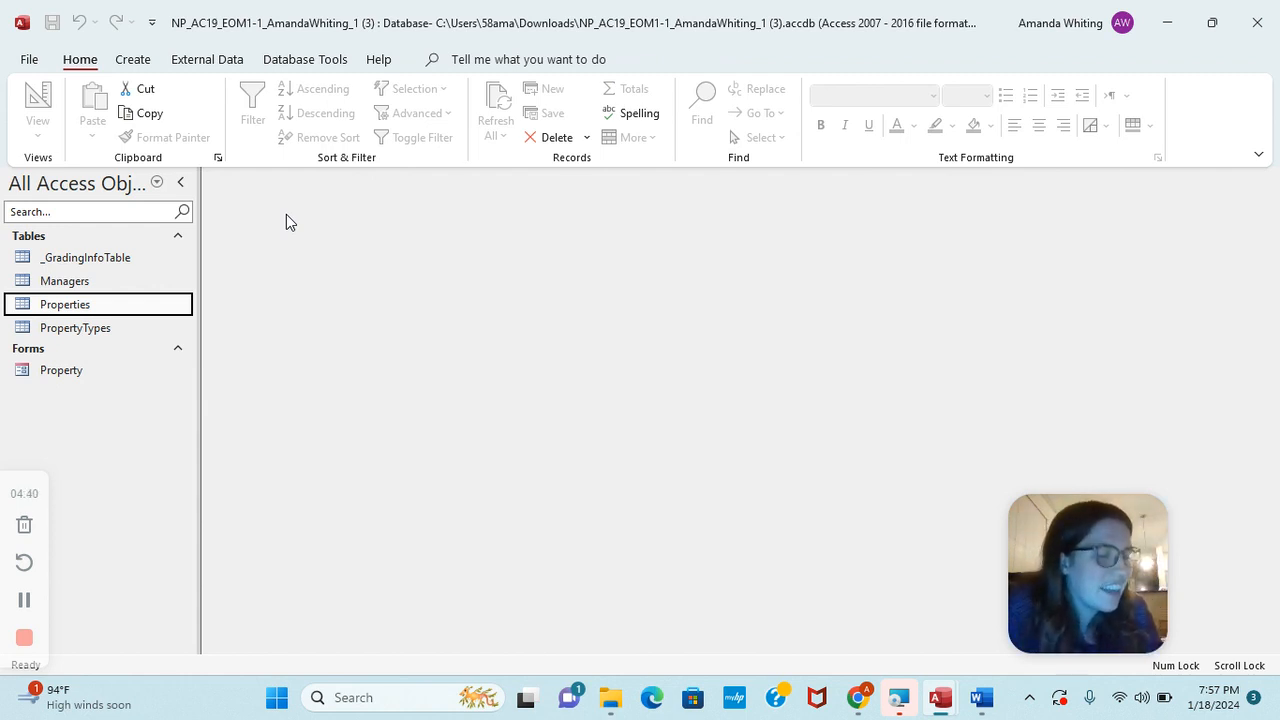
Start the Simple Query Wizard with the Properties table as its source
left_click(130, 61)
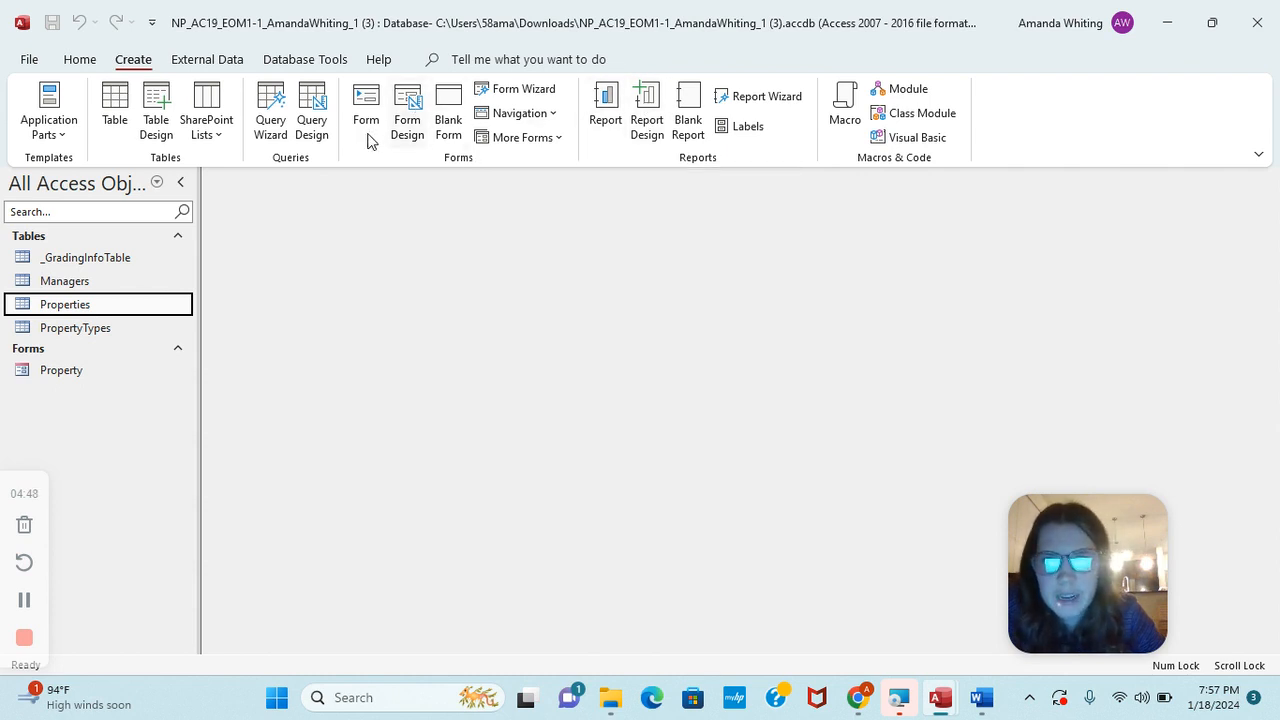
left_click(266, 130)
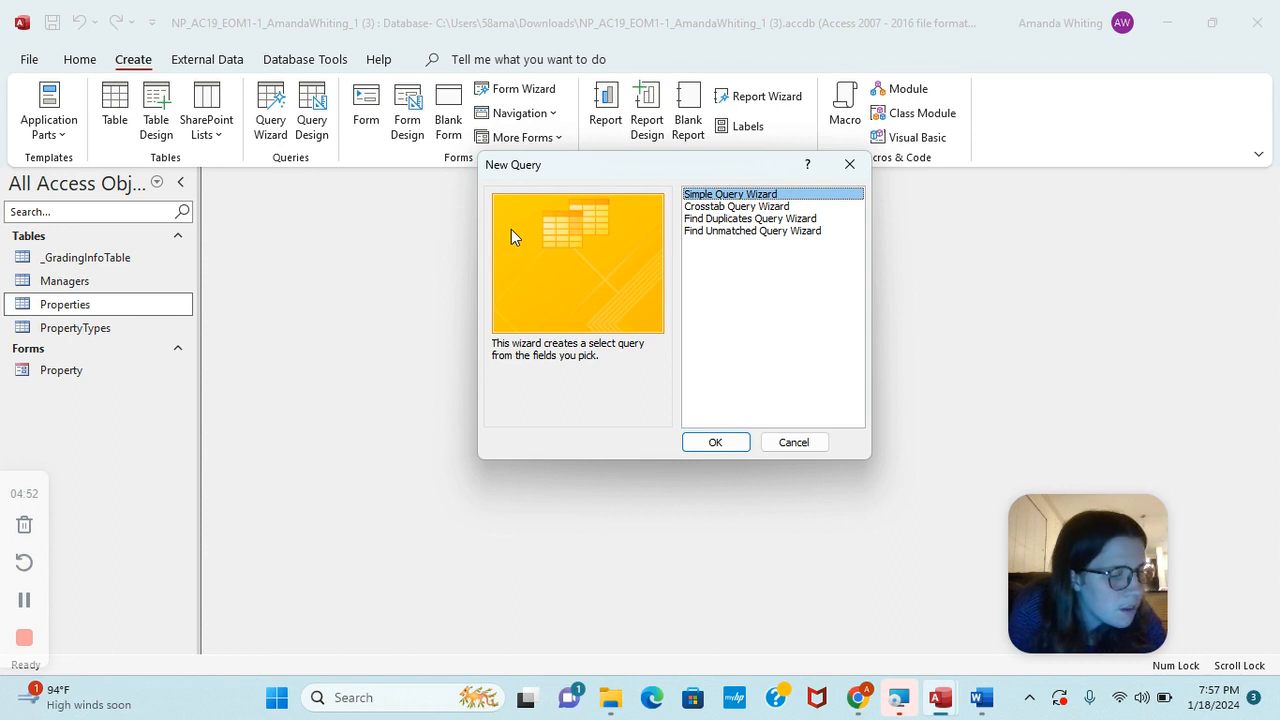
left_click(716, 442)
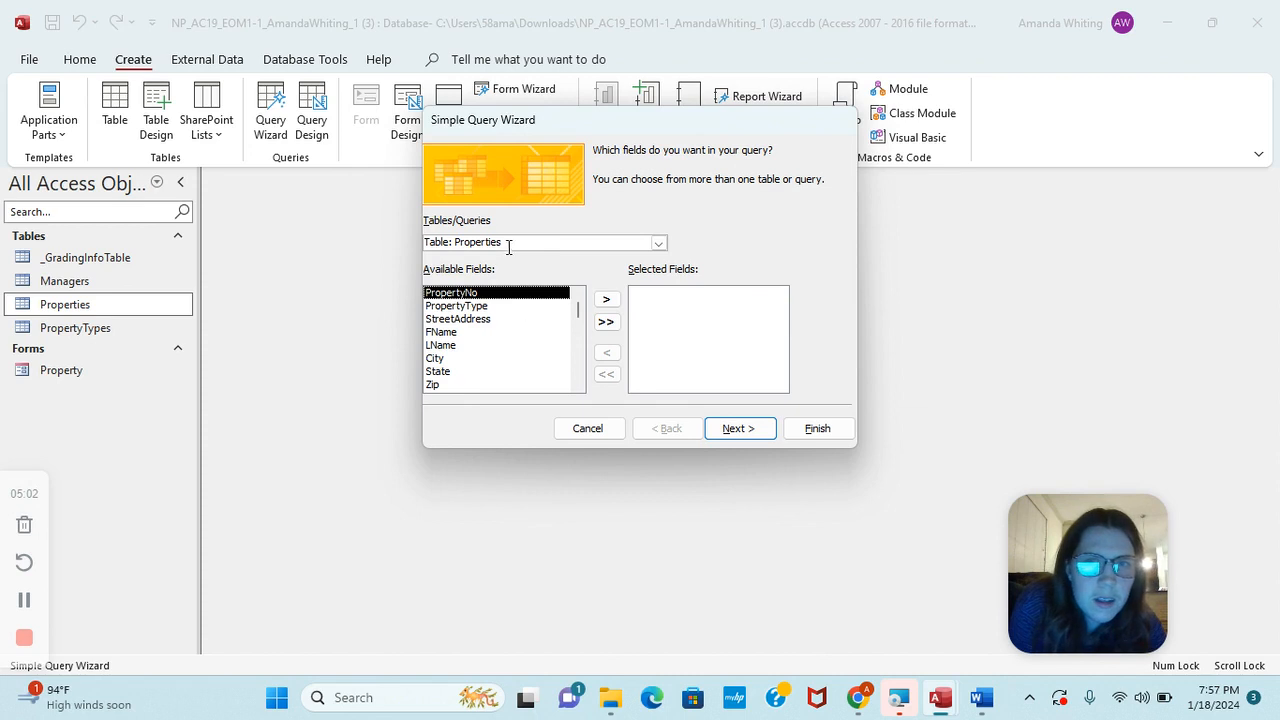
left_click(658, 244)
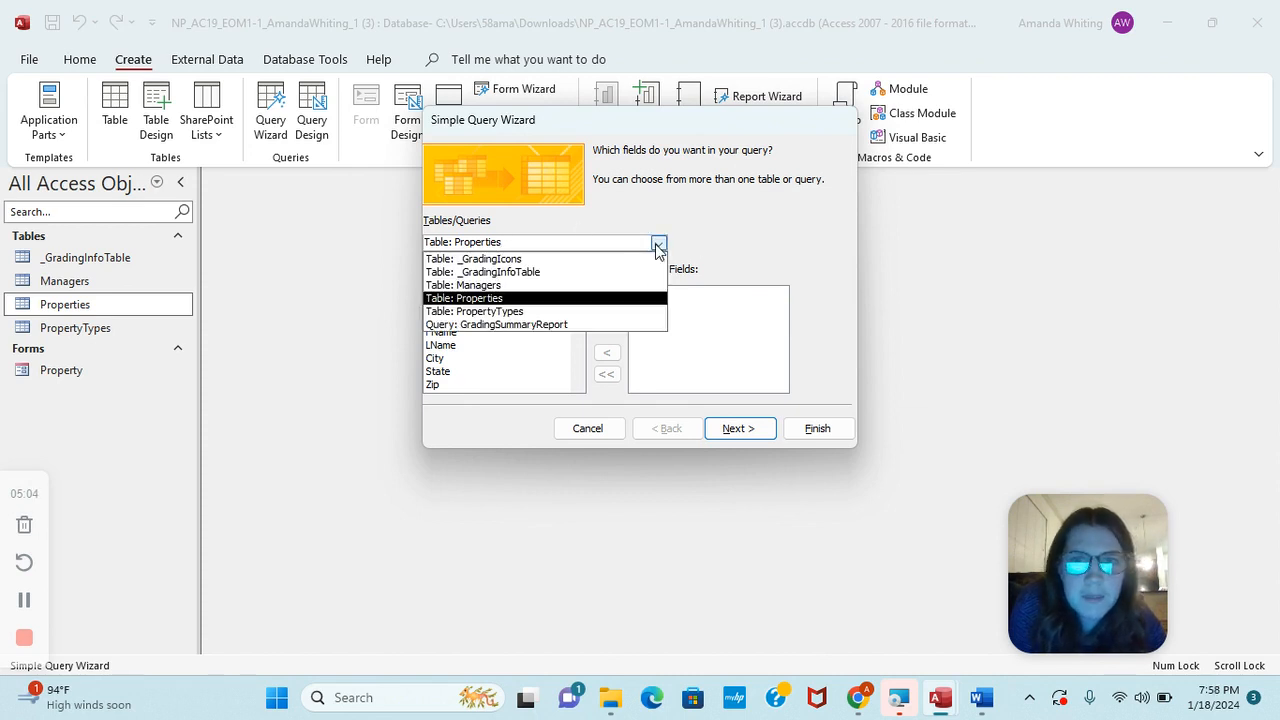
left_click(590, 312)
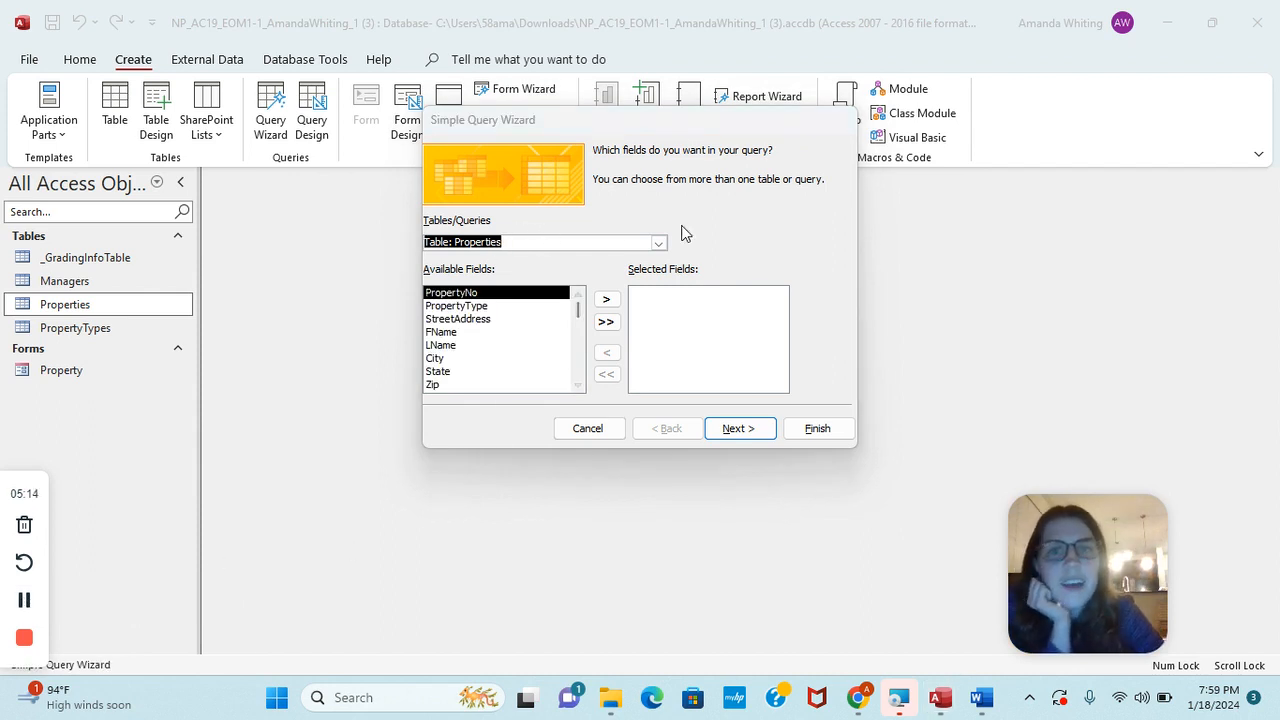
left_click(660, 243)
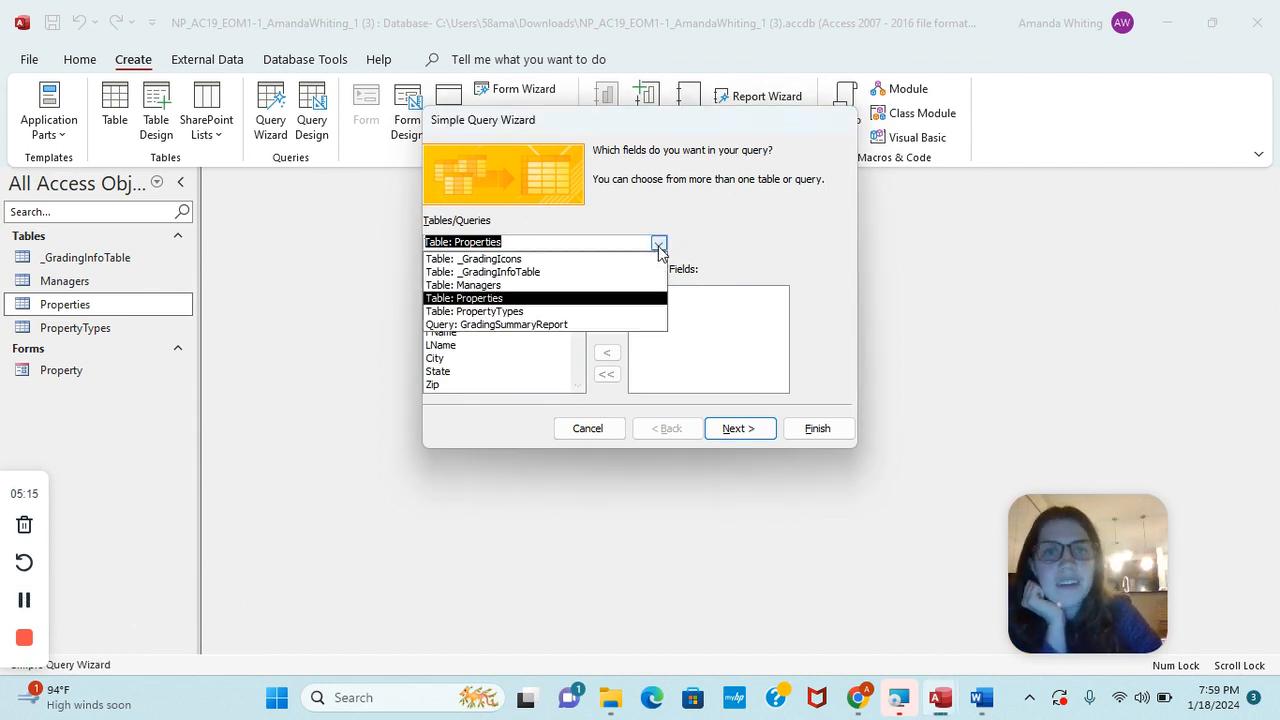
left_click(733, 240)
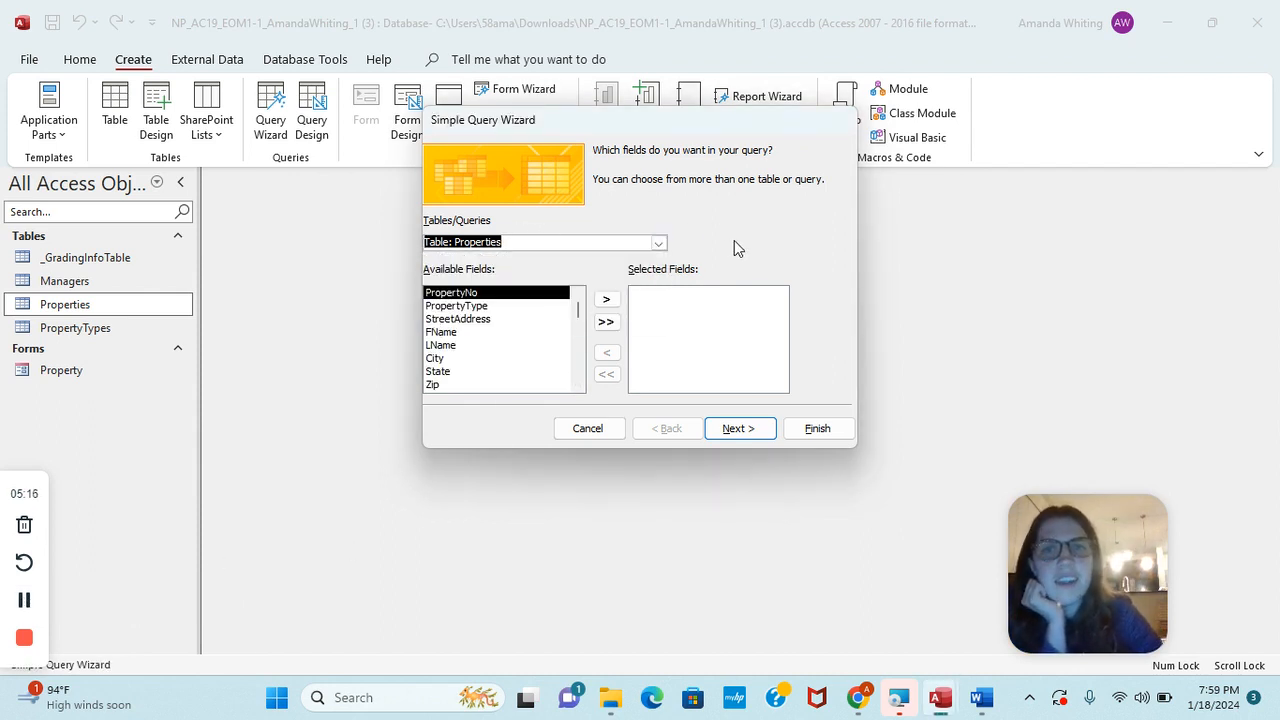
Add the PropertyType, City, State and YearBuilt fields from the Properties table to the query
left_click(508, 308)
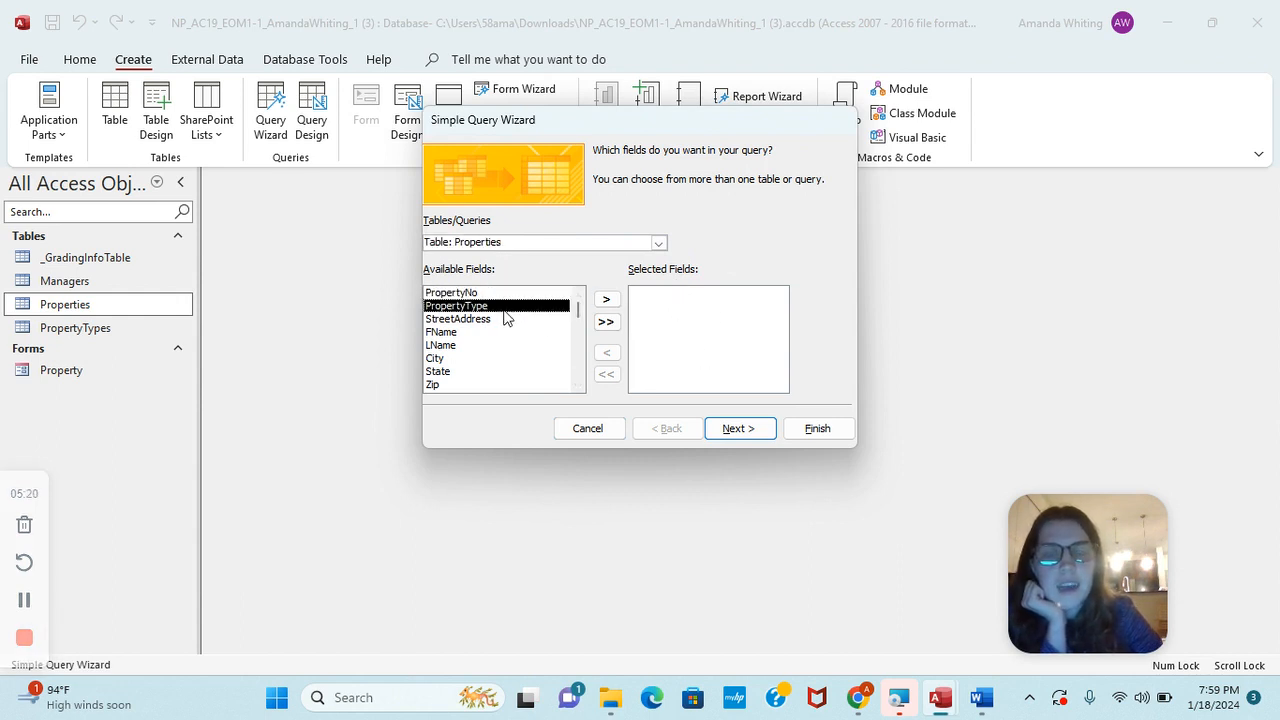
left_click(607, 301)
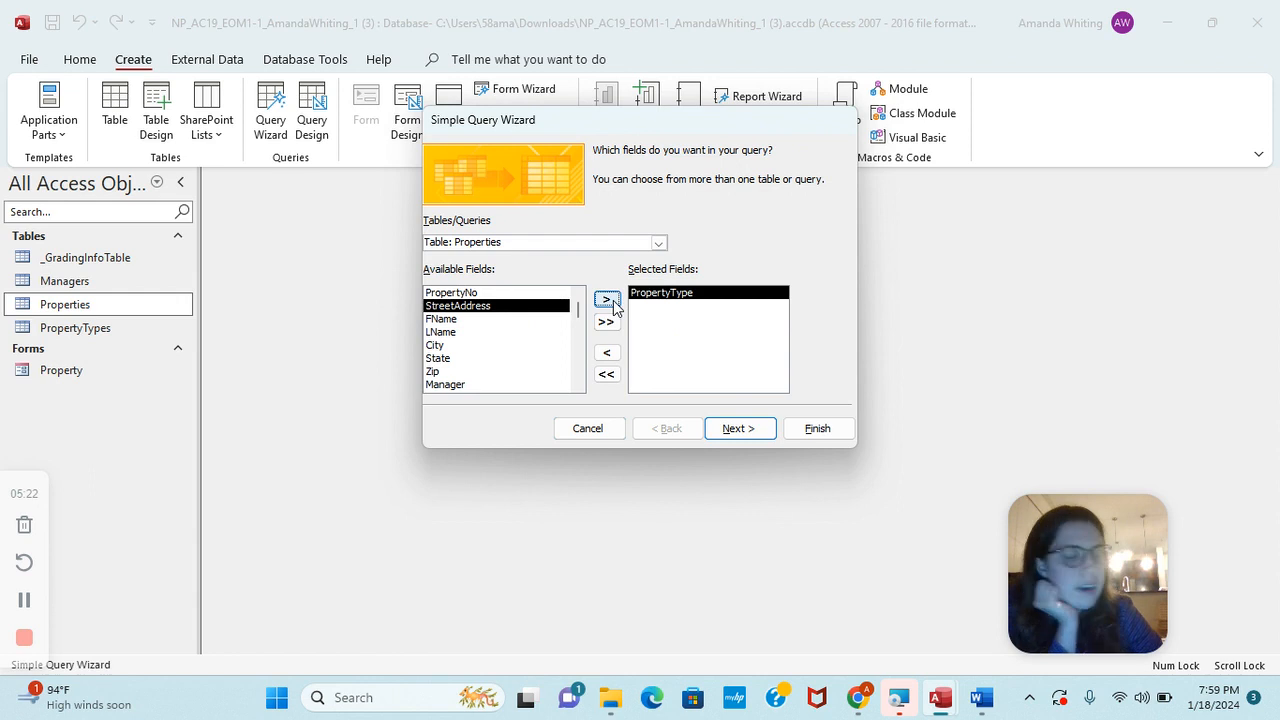
left_click(462, 346)
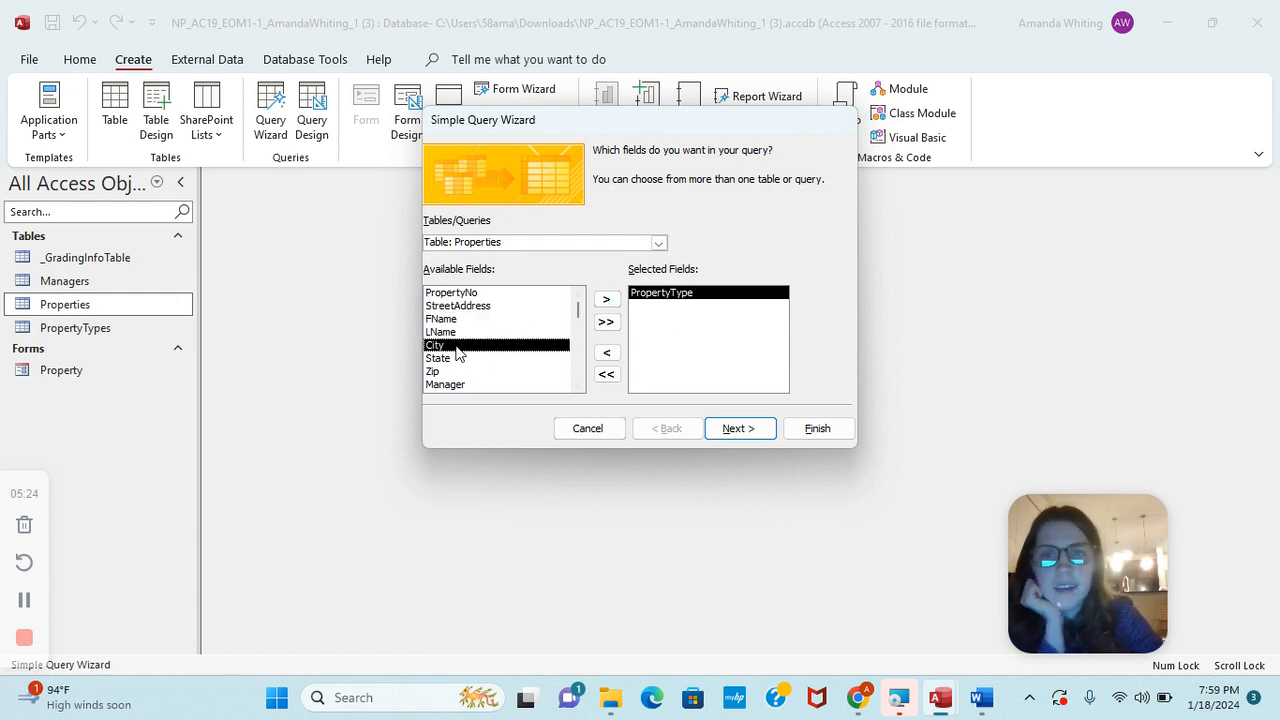
left_click(606, 300)
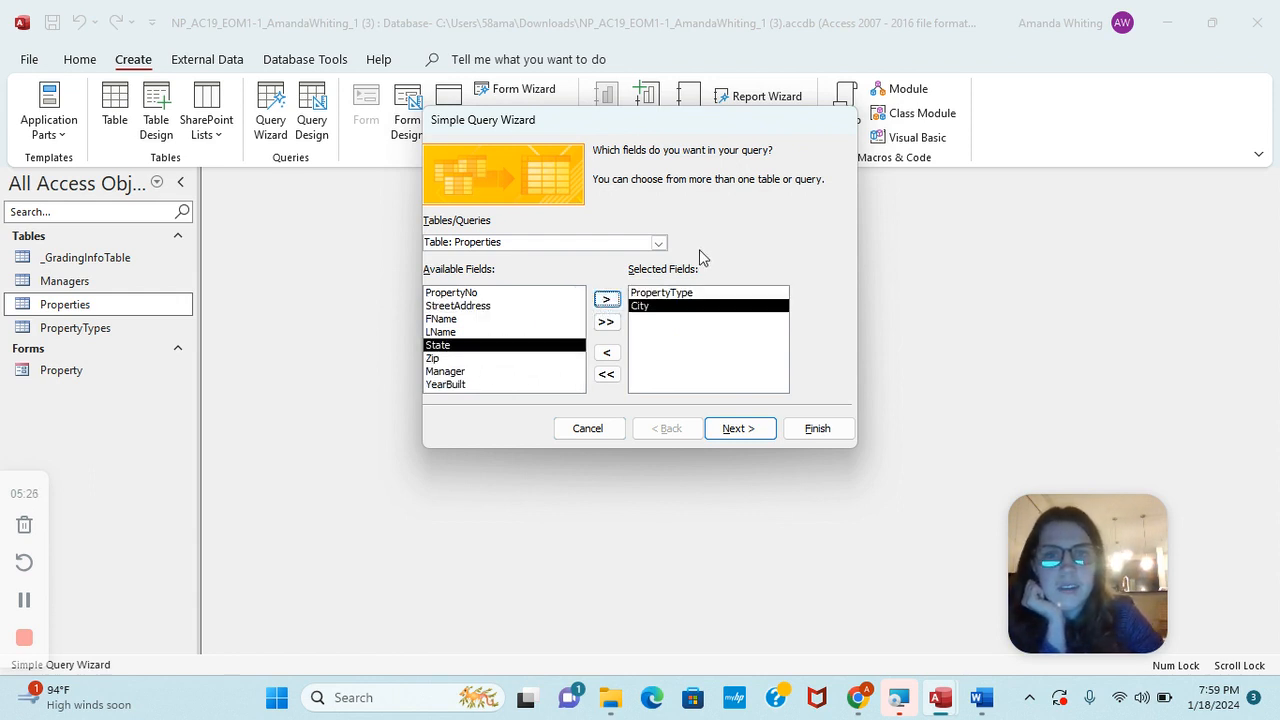
left_click(606, 301)
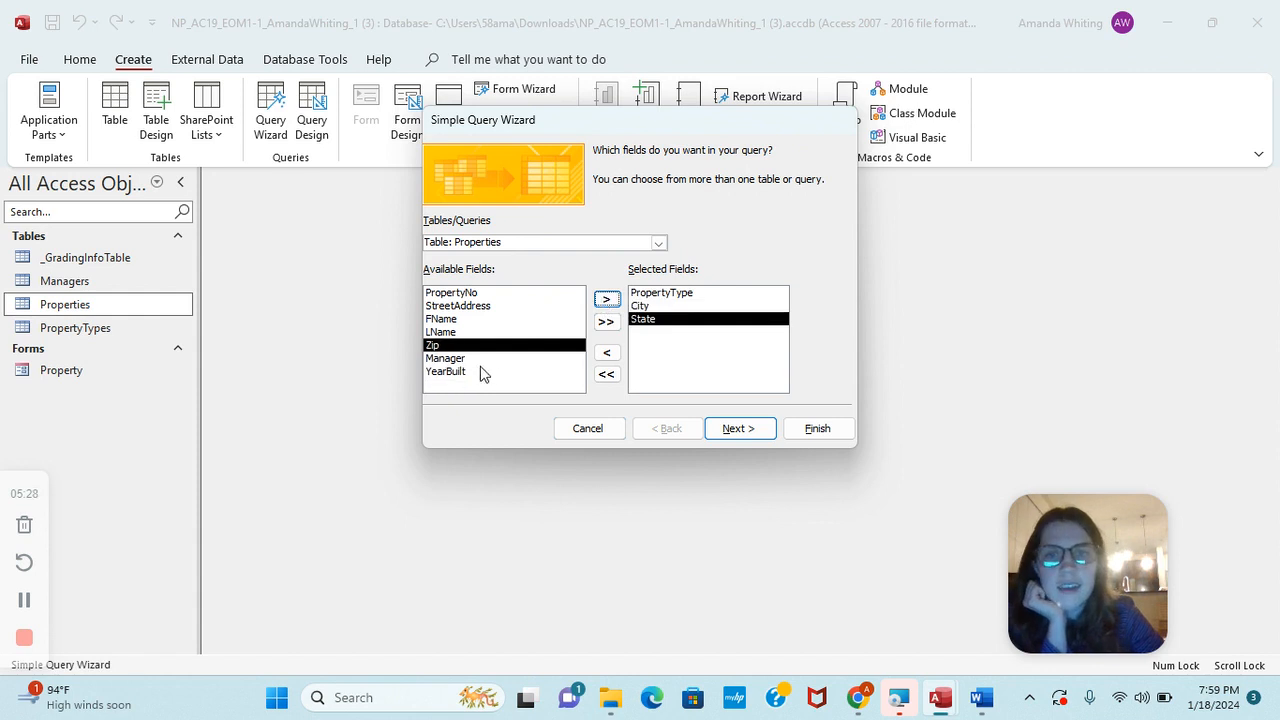
left_click(479, 373)
left_click(605, 300)
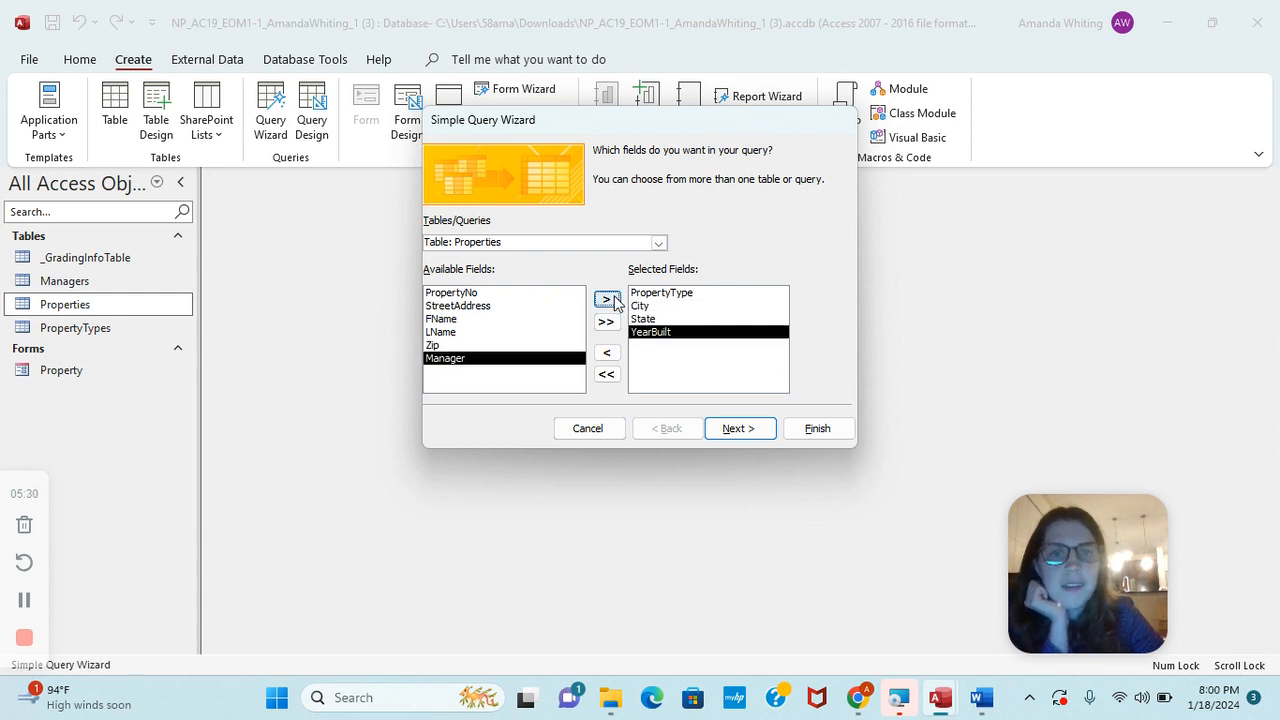
Finish the wizard as a detail query, keeping the title Properties Query and opening it to view information
left_click(737, 427)
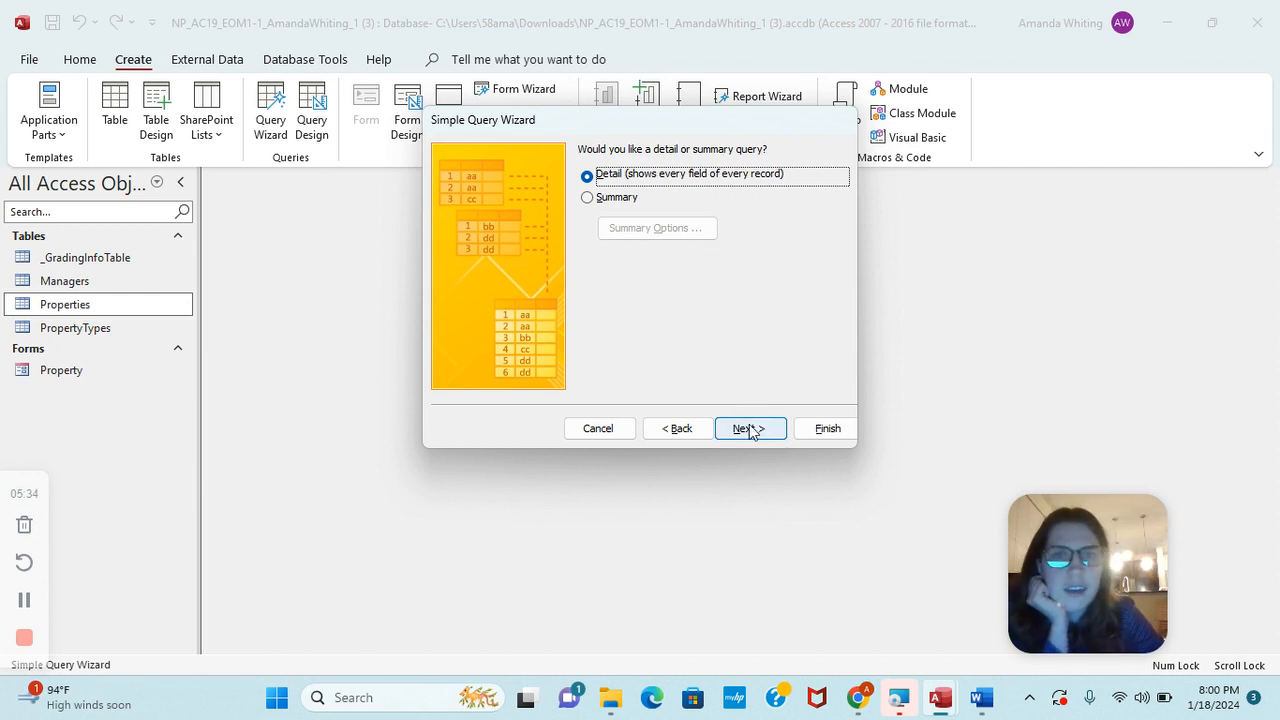
left_click(750, 430)
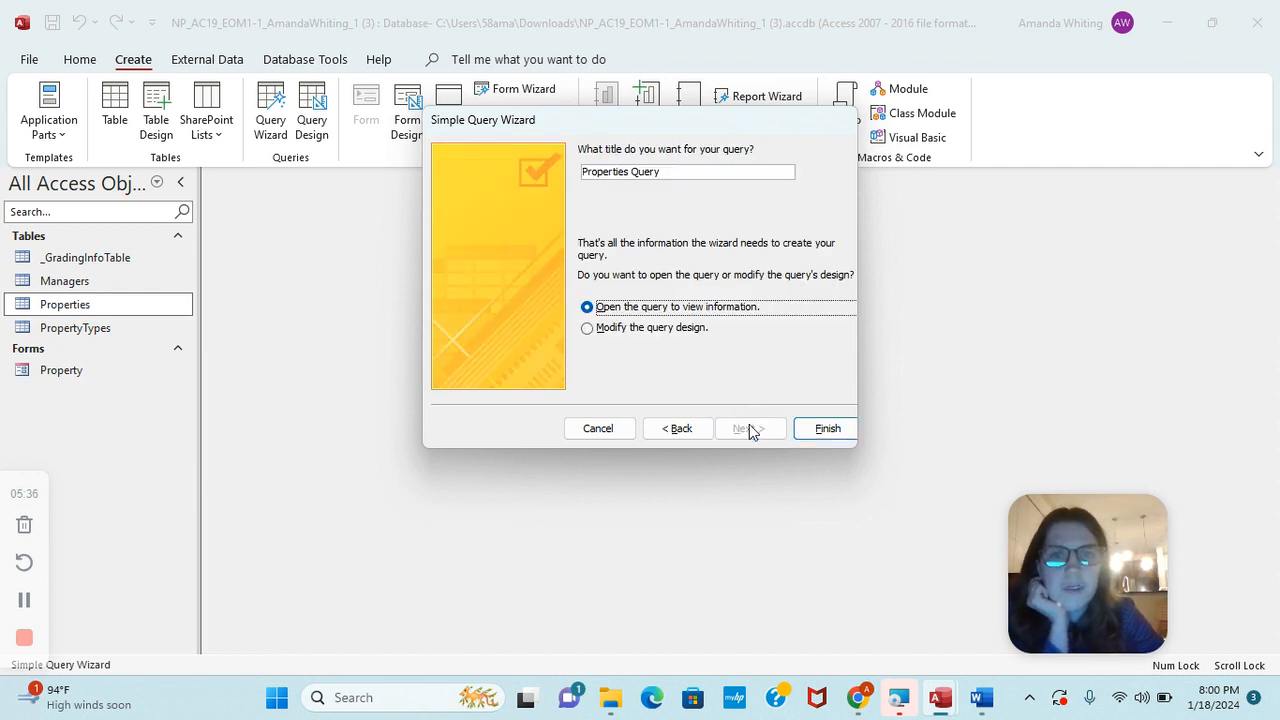
left_click(823, 430)
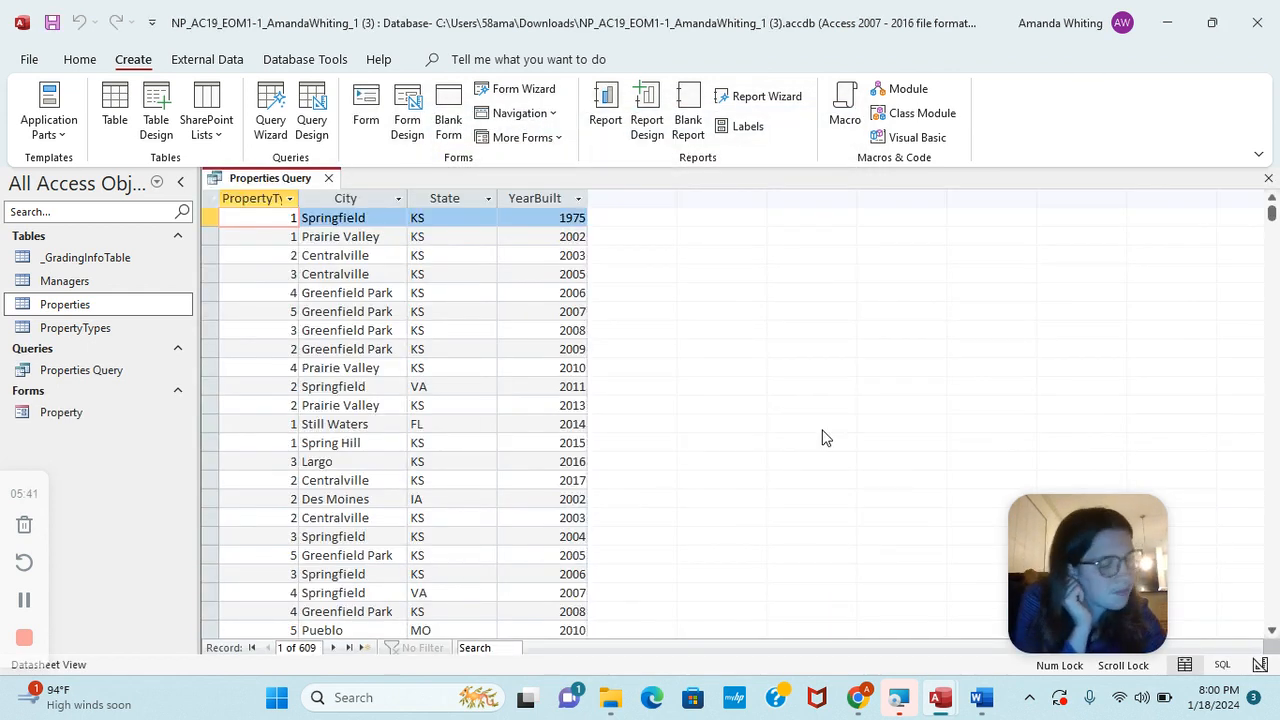
left_click(26, 600)
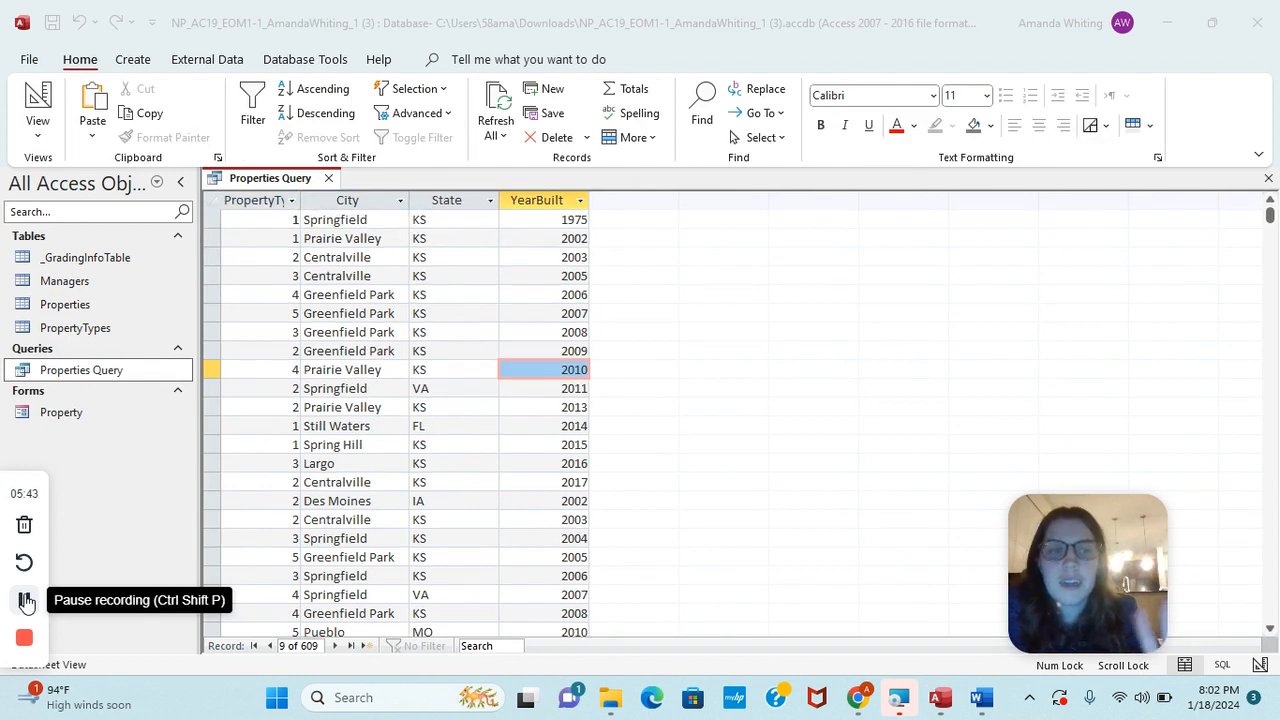
Try to rename the Properties Query while it is open
right_click(114, 370)
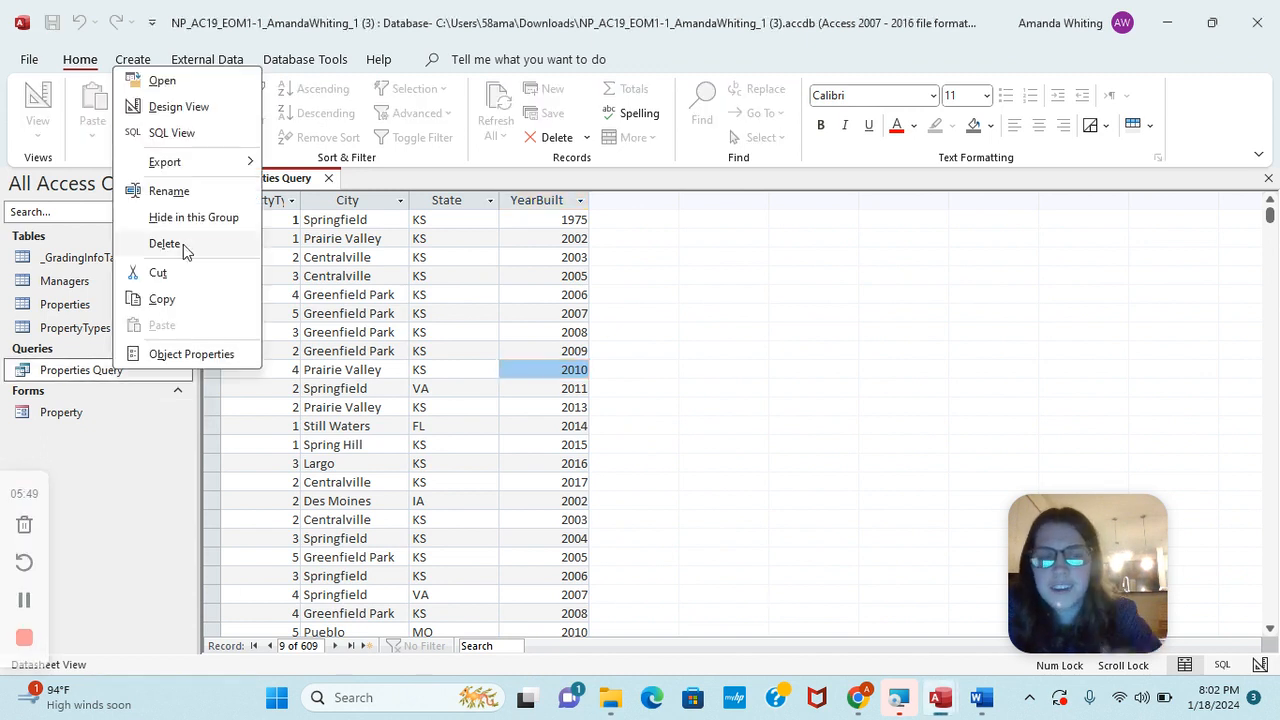
left_click(167, 190)
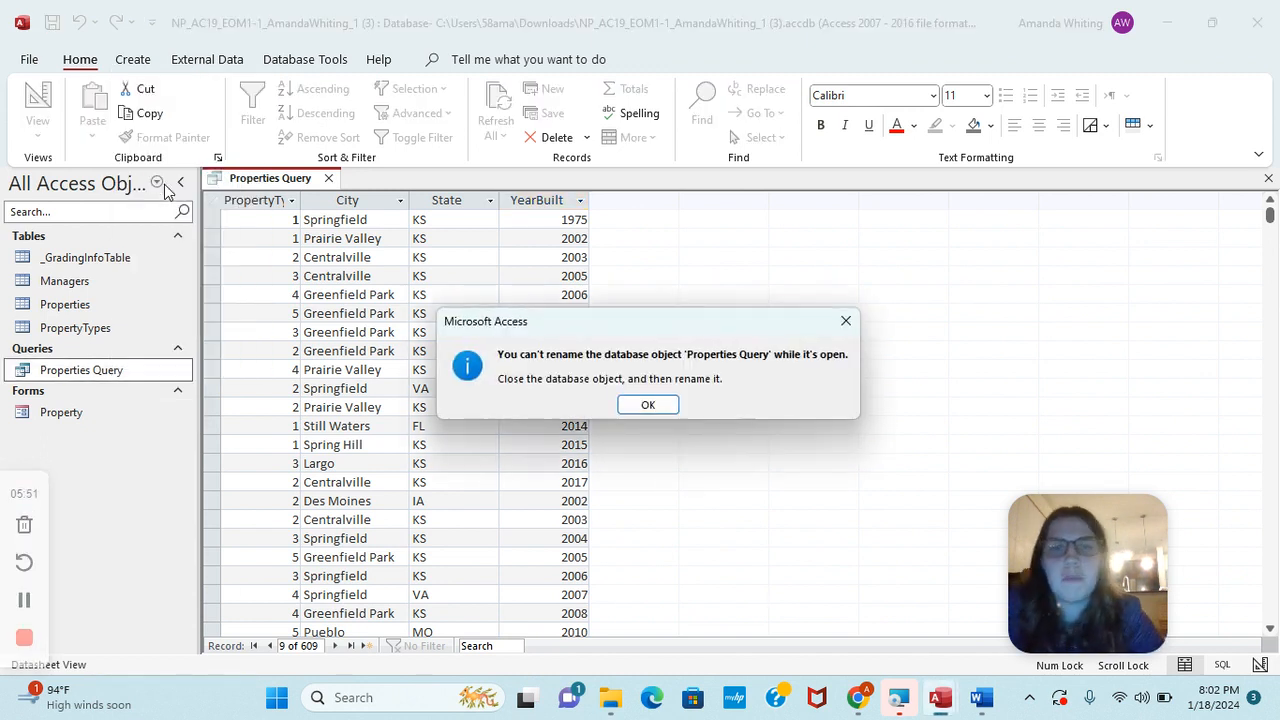
left_click(645, 408)
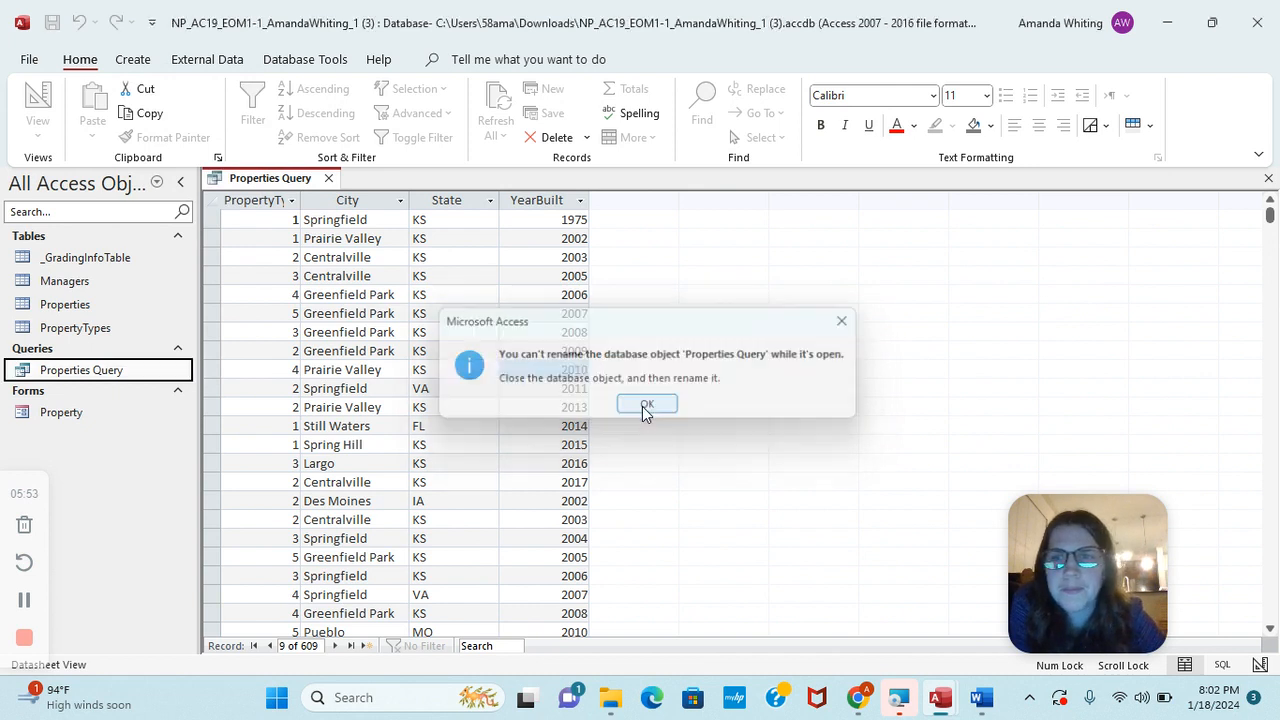
Close the Properties Query and rename it CityListing
right_click(308, 186)
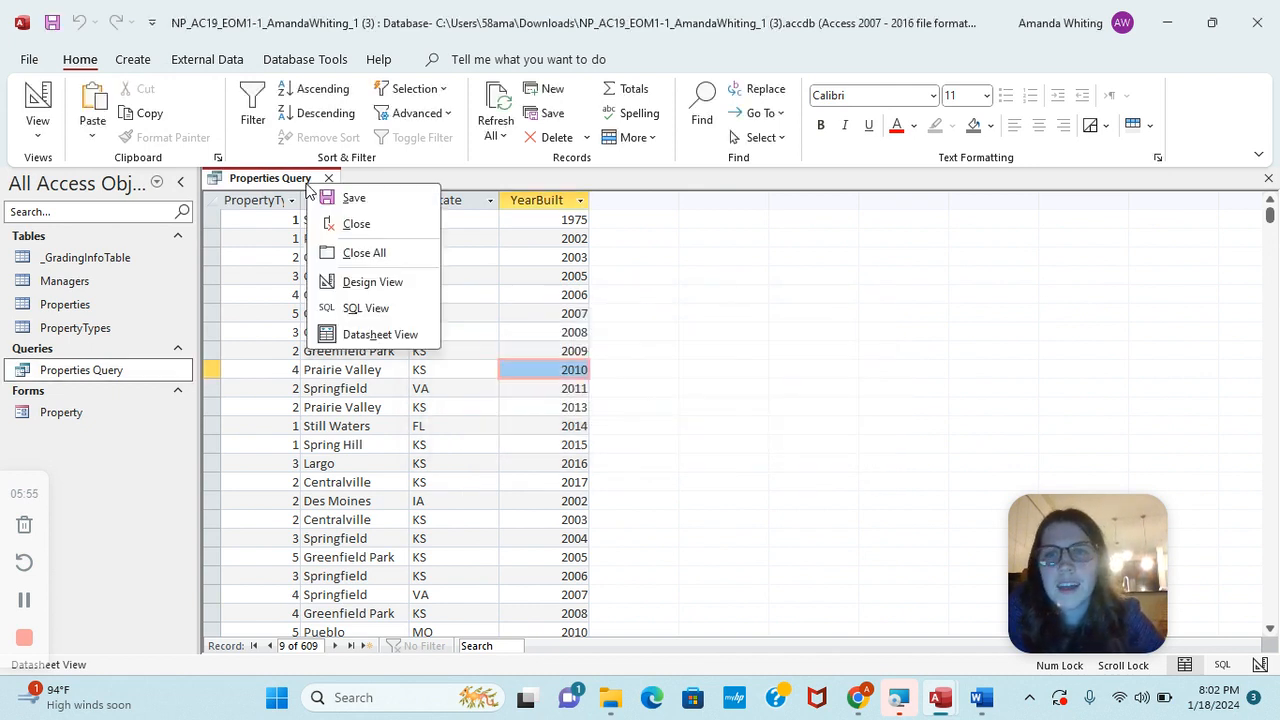
left_click(354, 224)
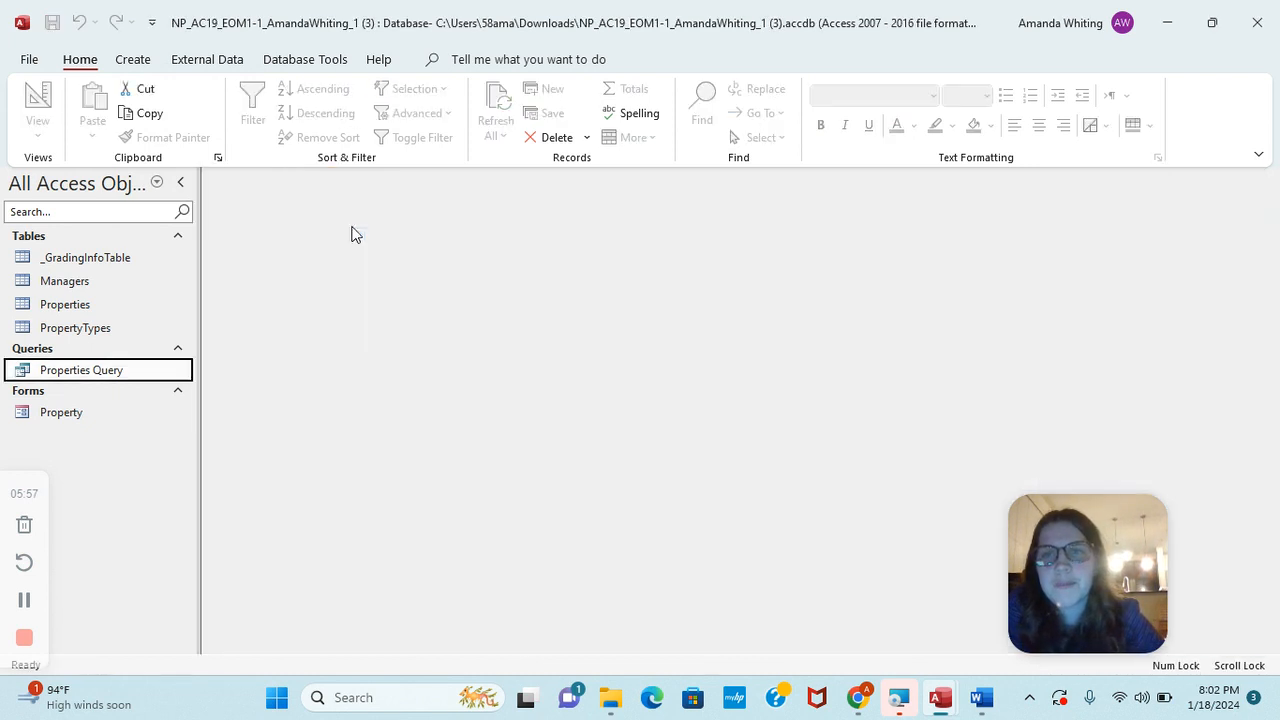
right_click(100, 370)
left_click(180, 196)
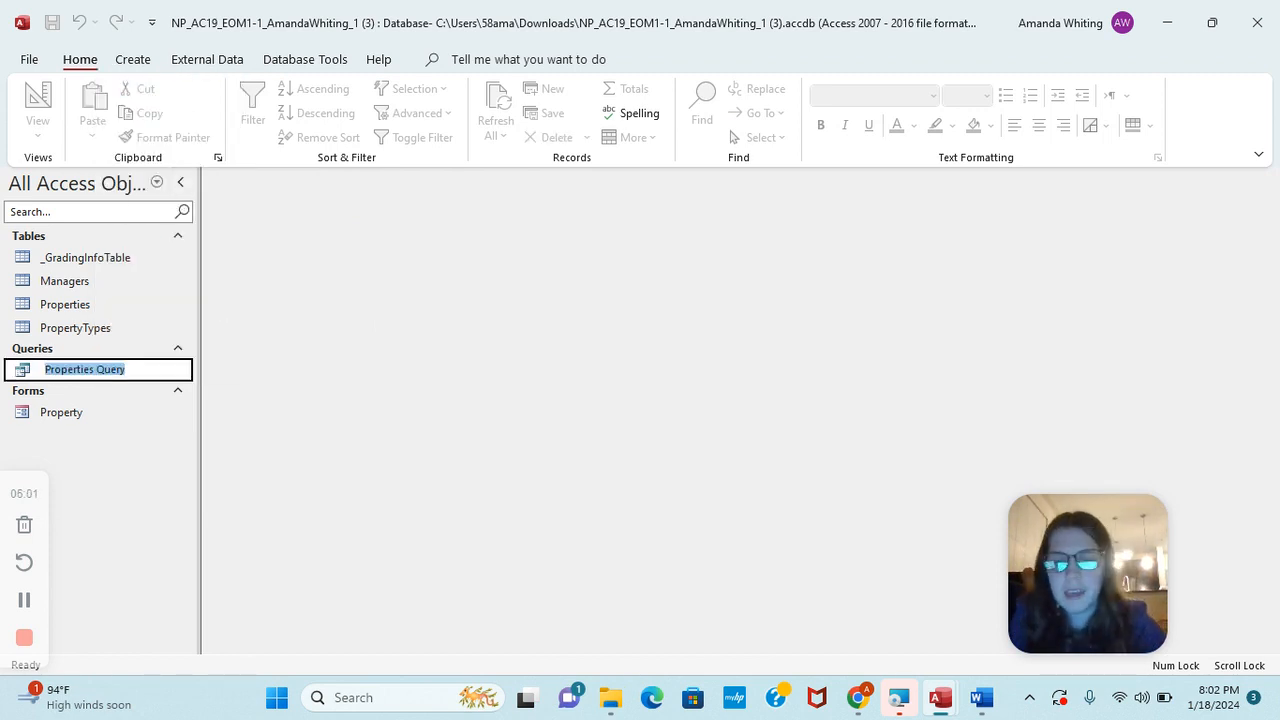
type("CityListing")
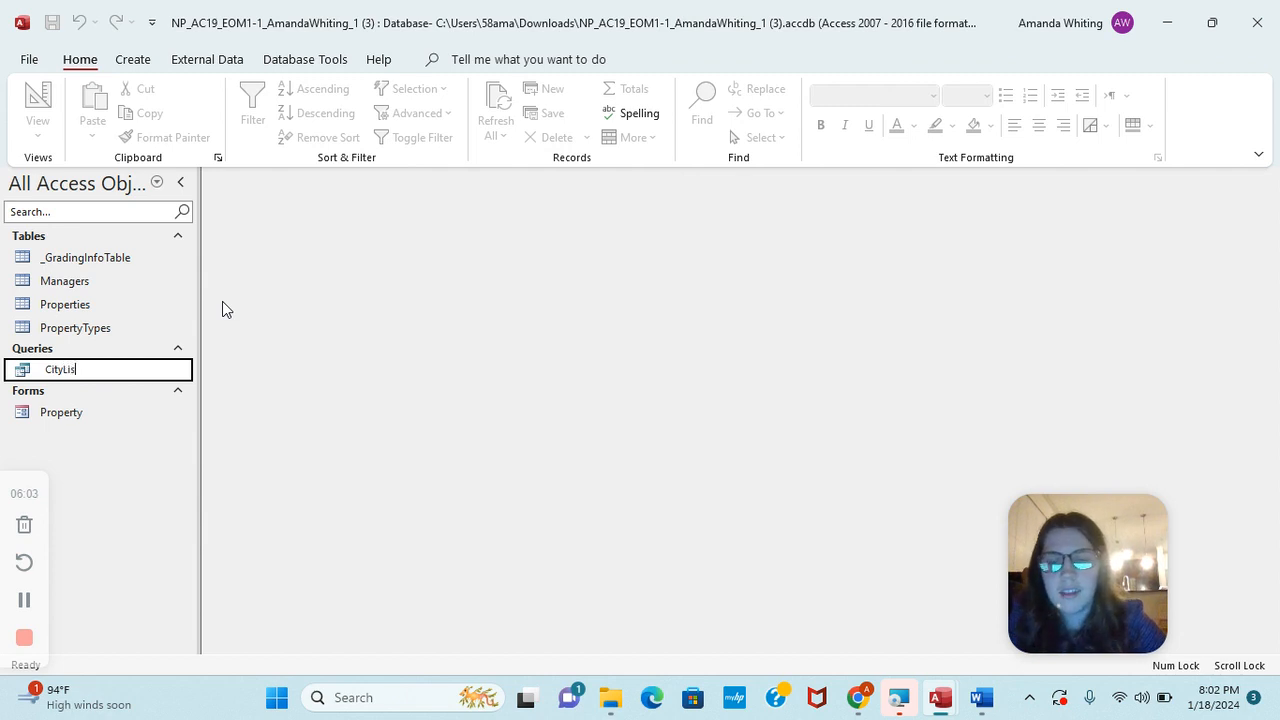
Rename the Property form as PropertyEntry
right_click(77, 418)
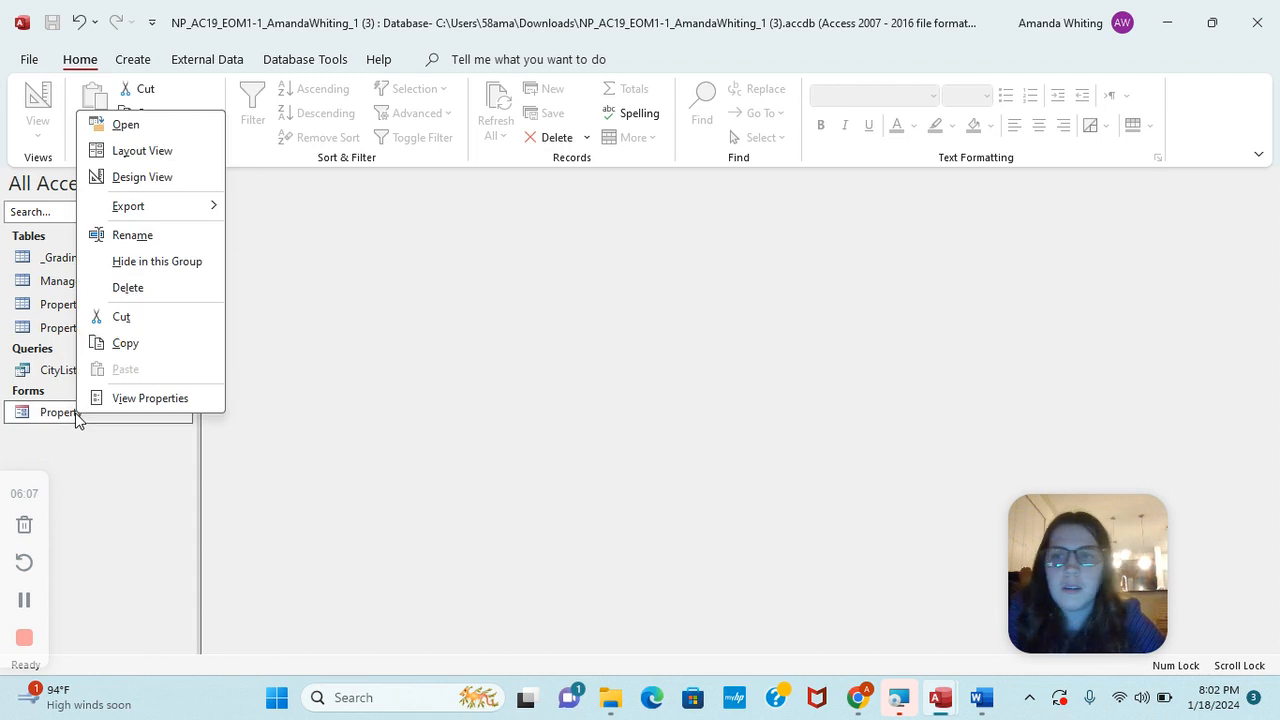
left_click(130, 236)
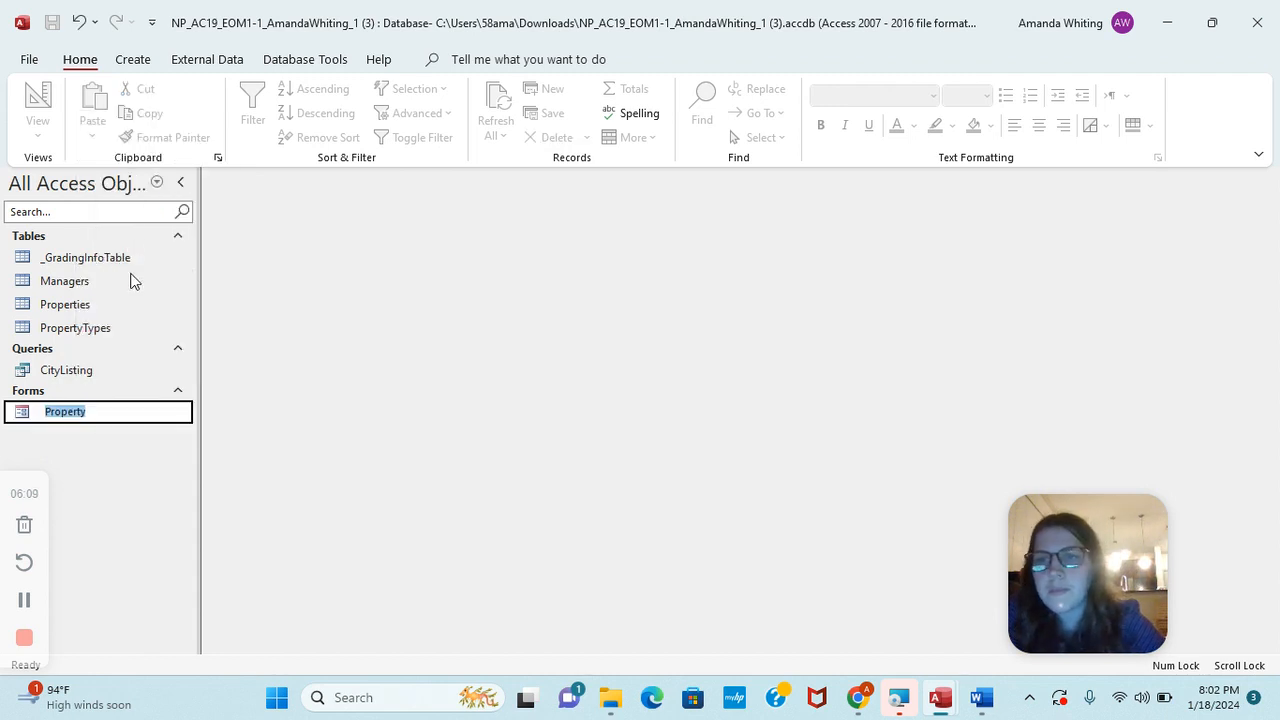
left_click(97, 411)
type("Entry")
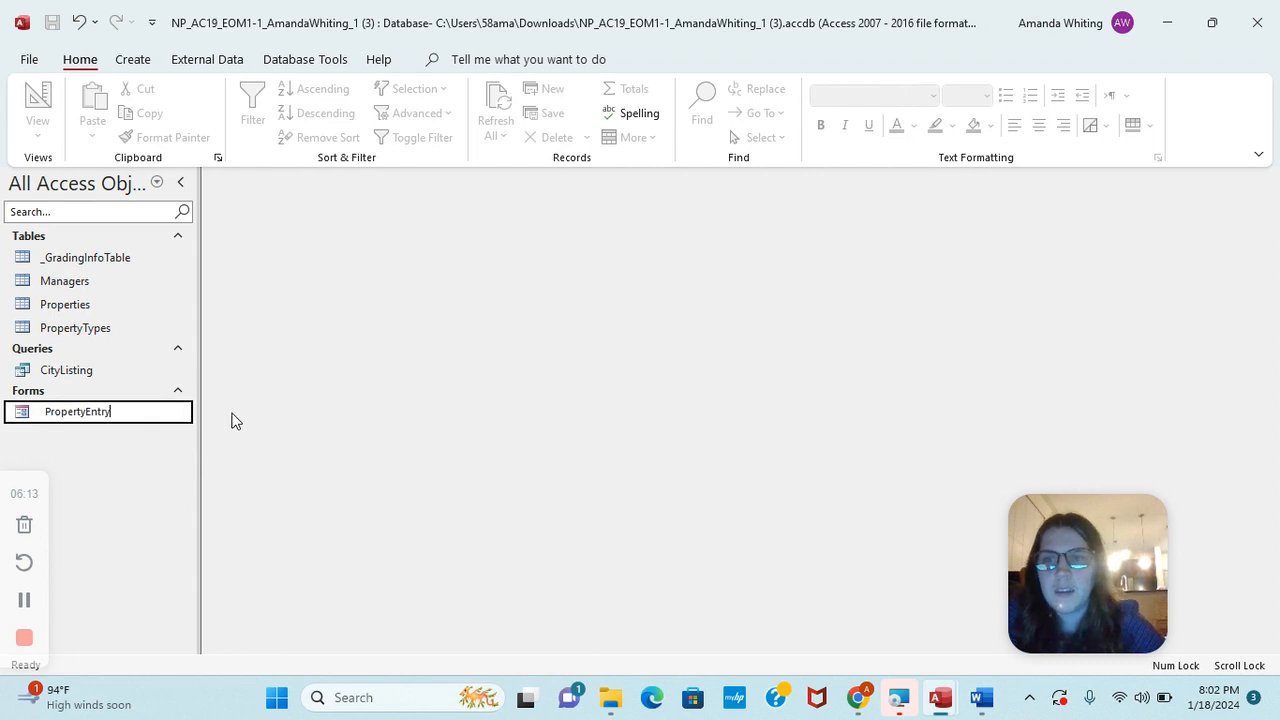
key("Return")
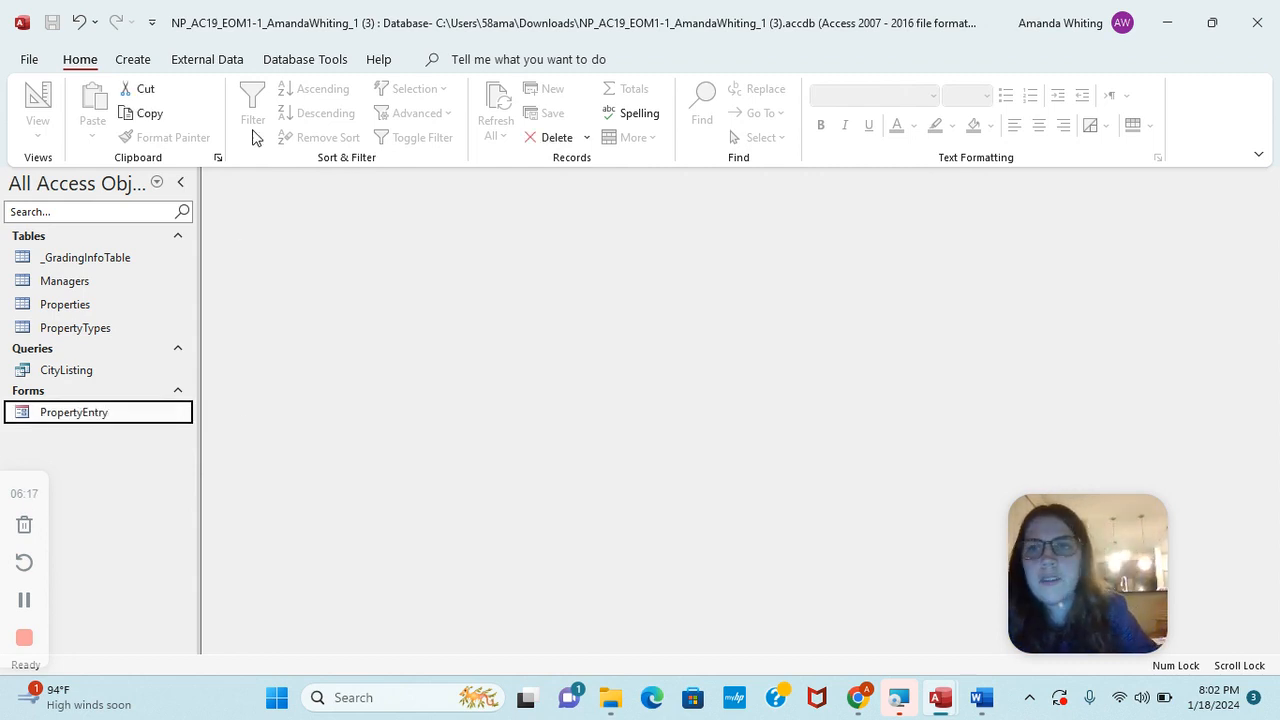
Start a Form Wizard form based on the Properties table with the fields FName, LName, City, State and Zip
left_click(131, 62)
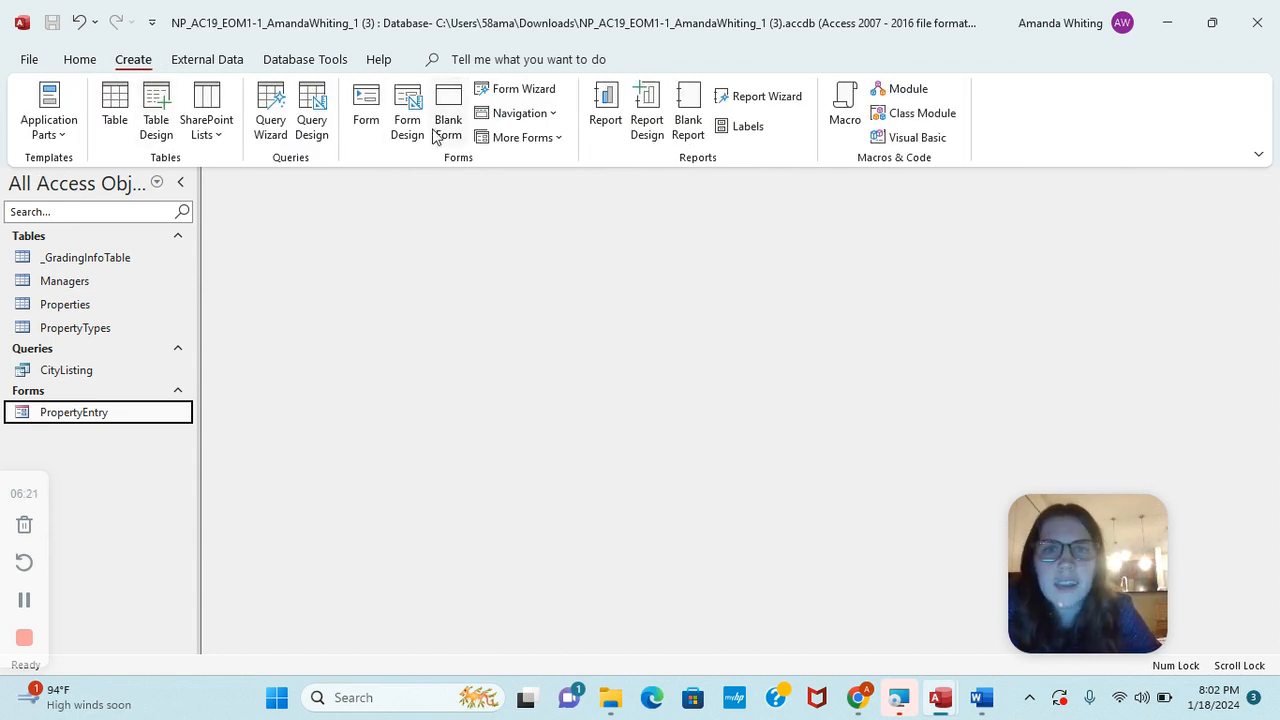
left_click(540, 90)
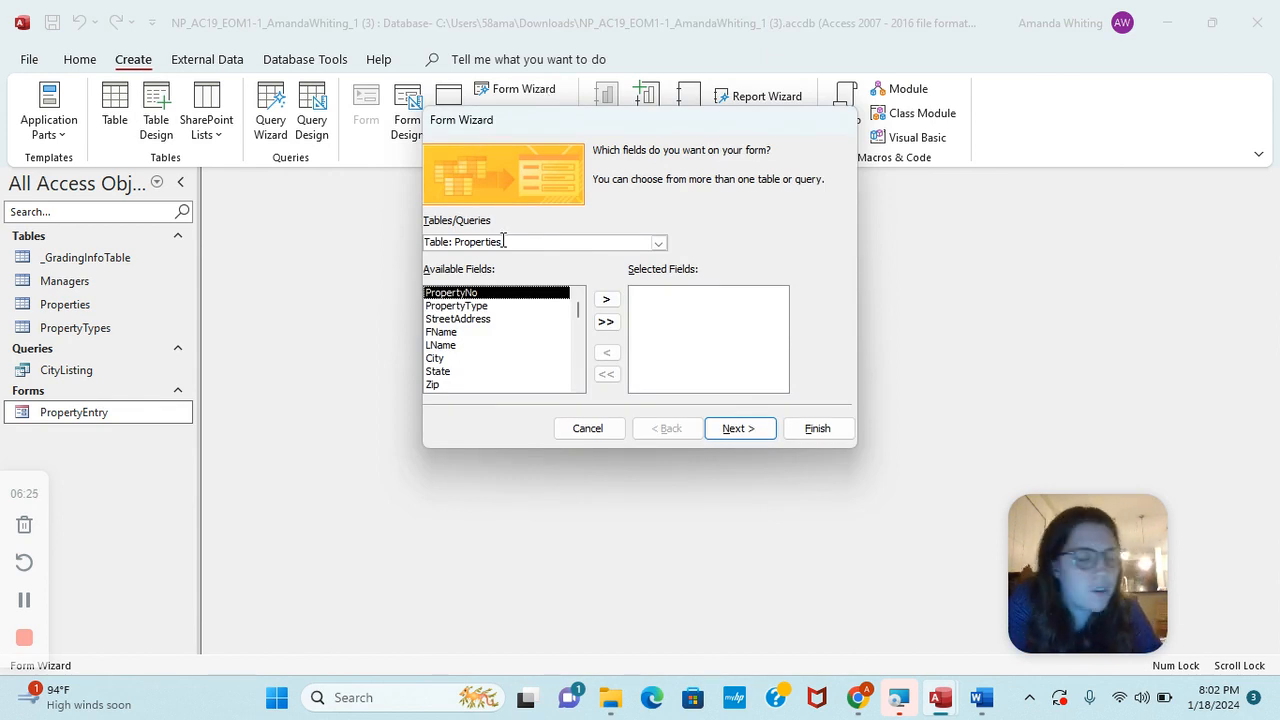
left_click(477, 333)
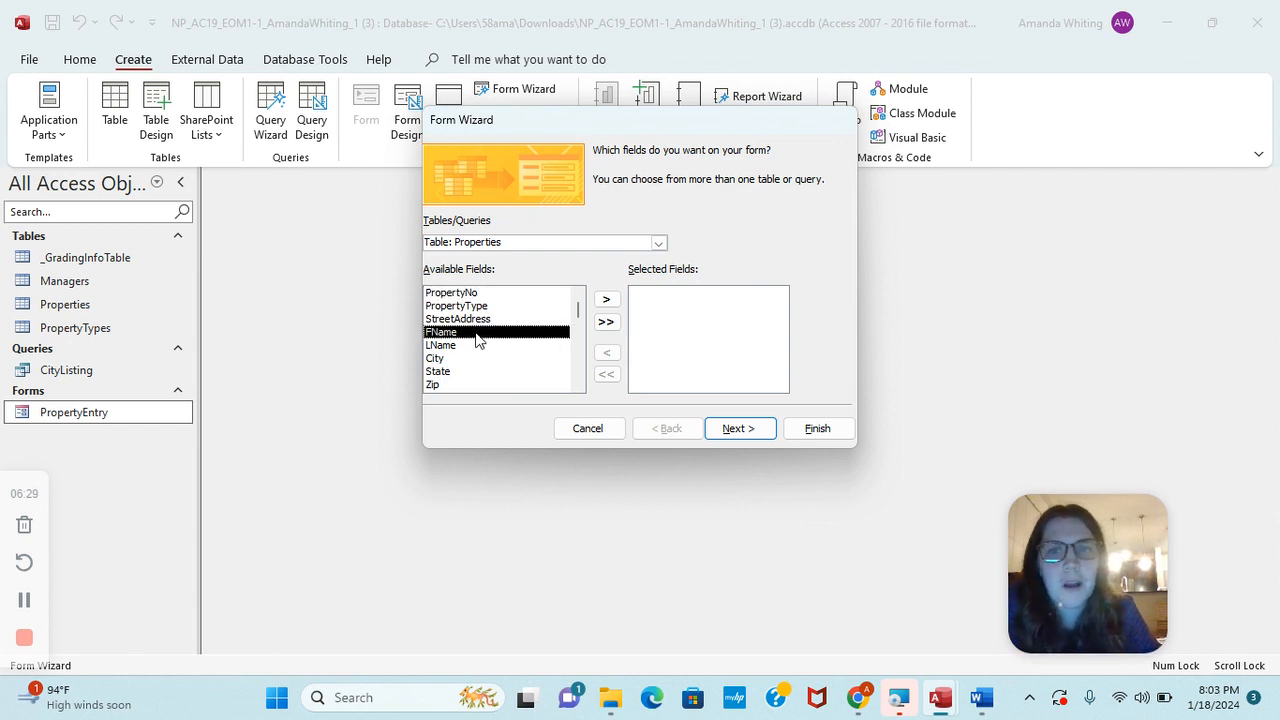
left_click(609, 301)
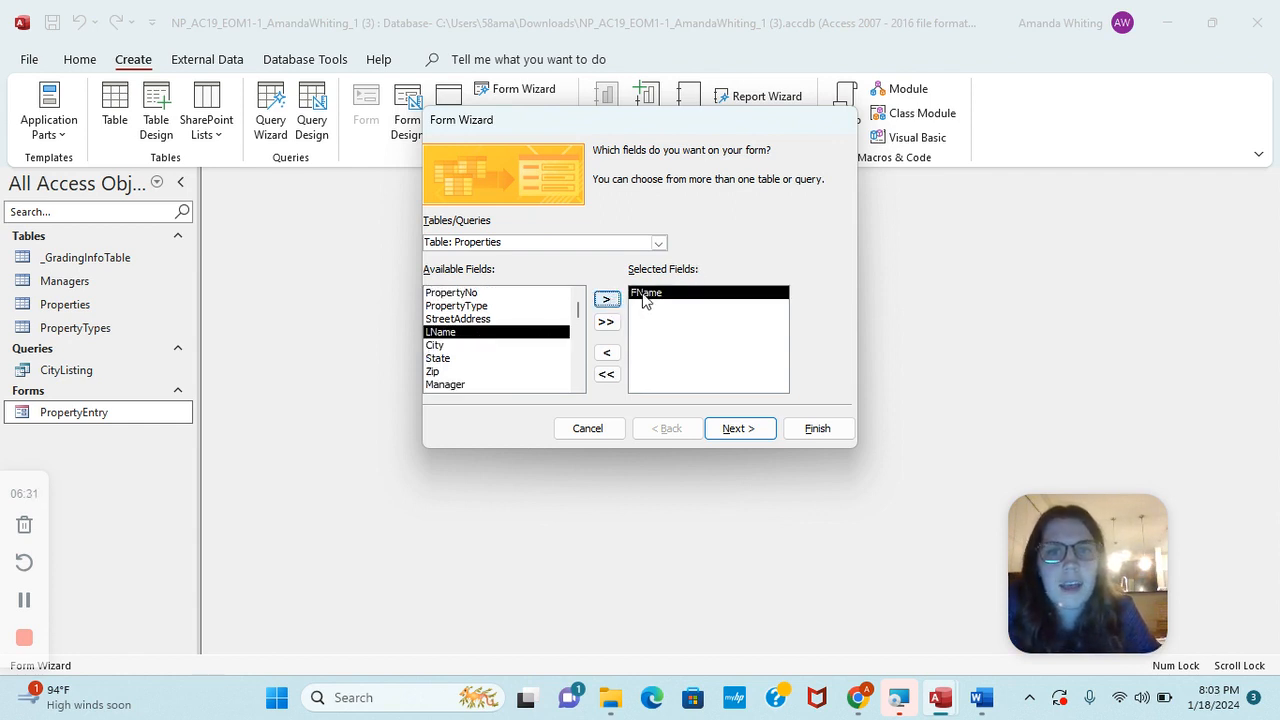
left_click(607, 301)
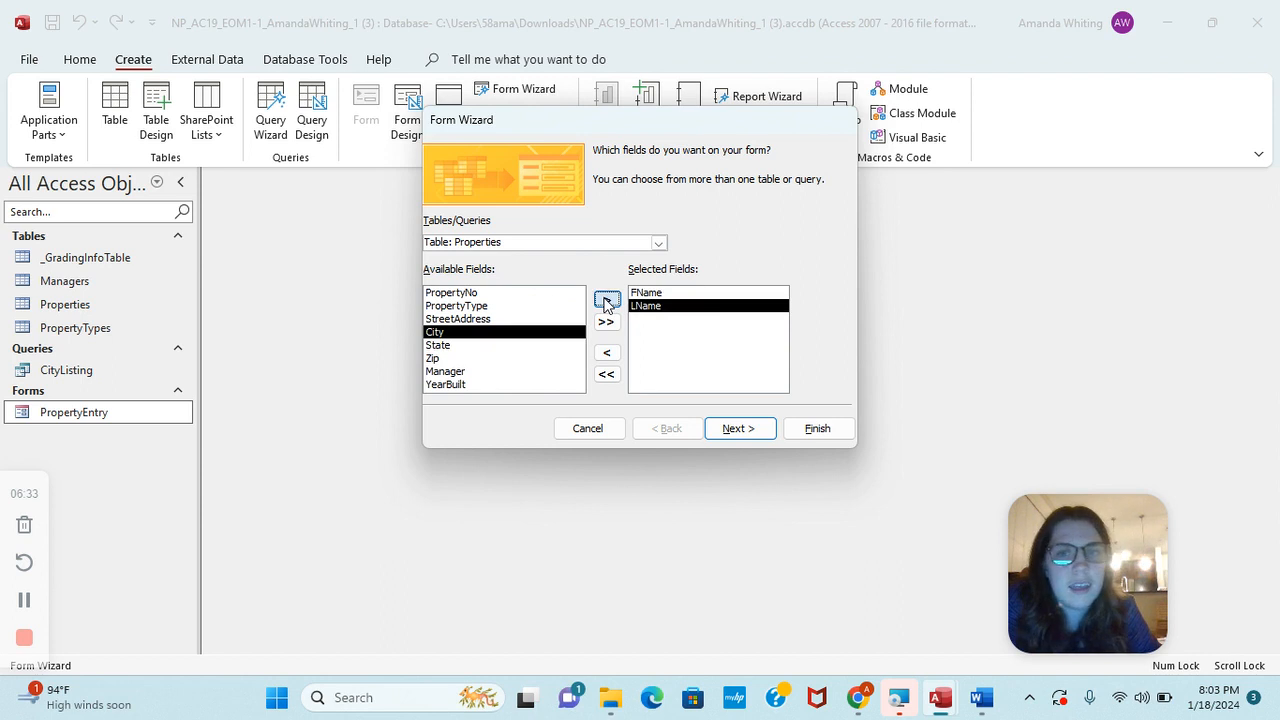
left_click(607, 301)
left_click(607, 301)
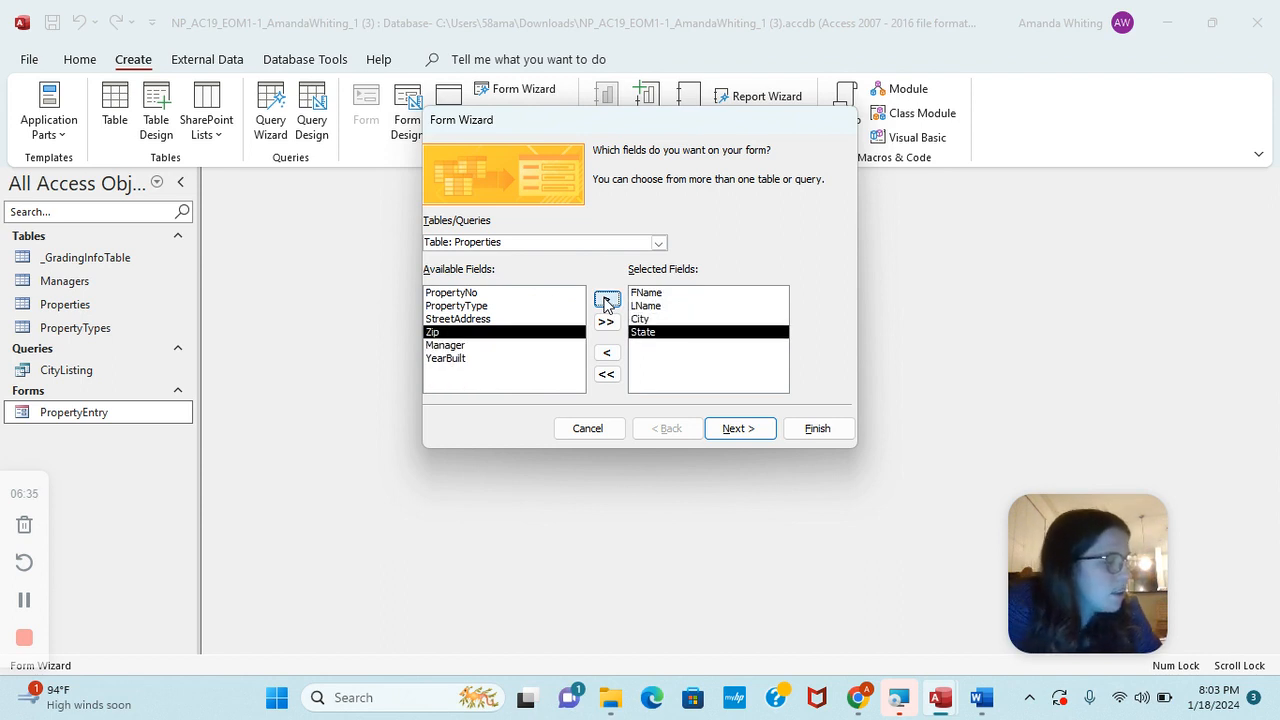
left_click(607, 301)
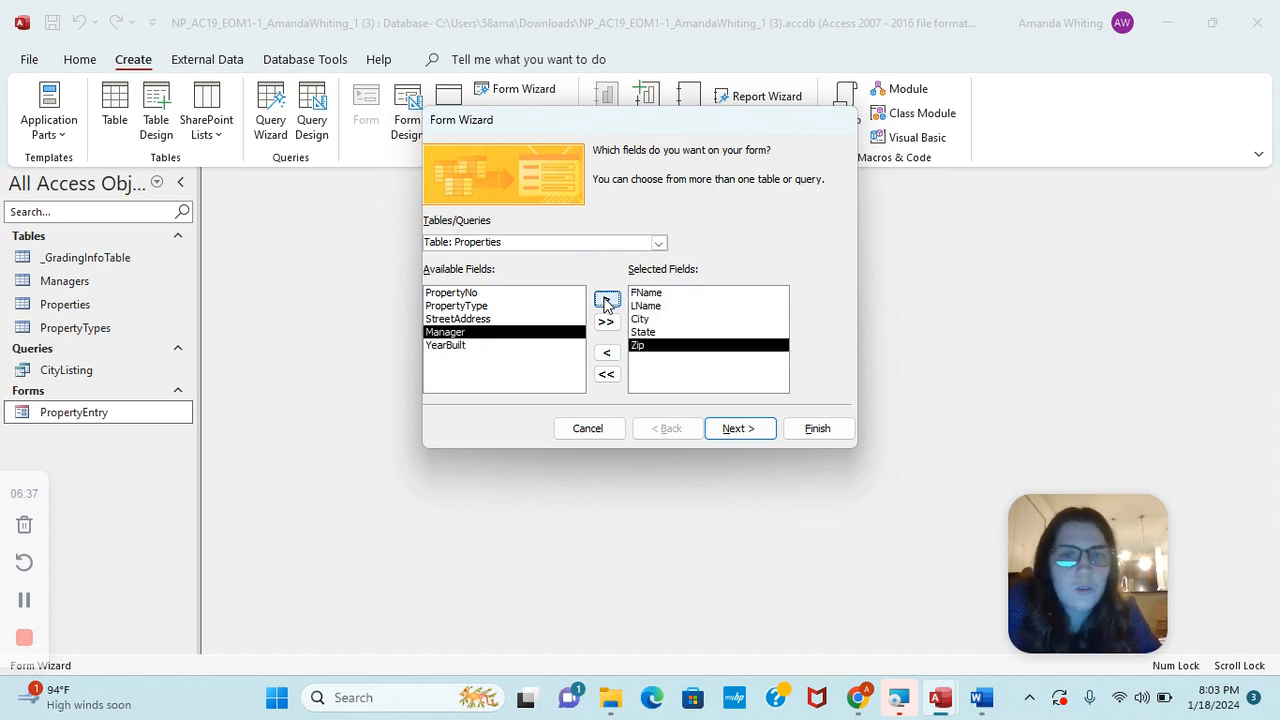
left_click(766, 428)
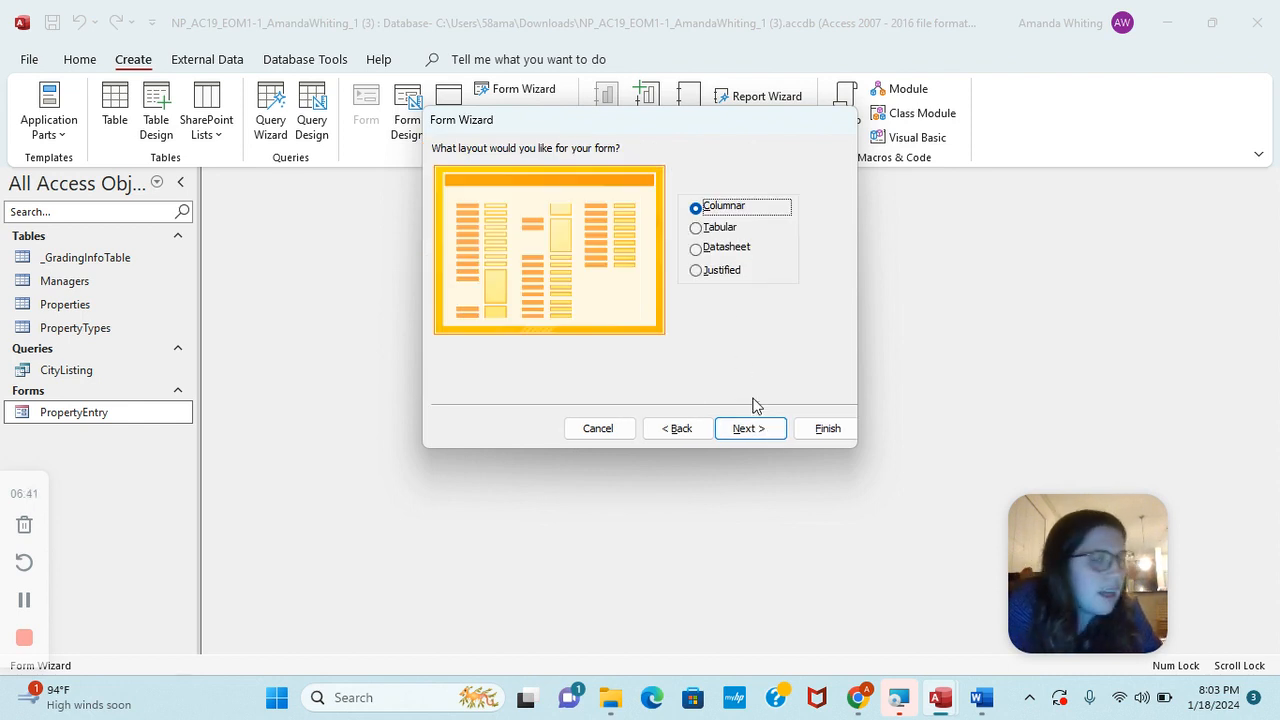
Keep the columnar layout, title the form OwnerInfo and finish the wizard, opening the form to view information
left_click(757, 428)
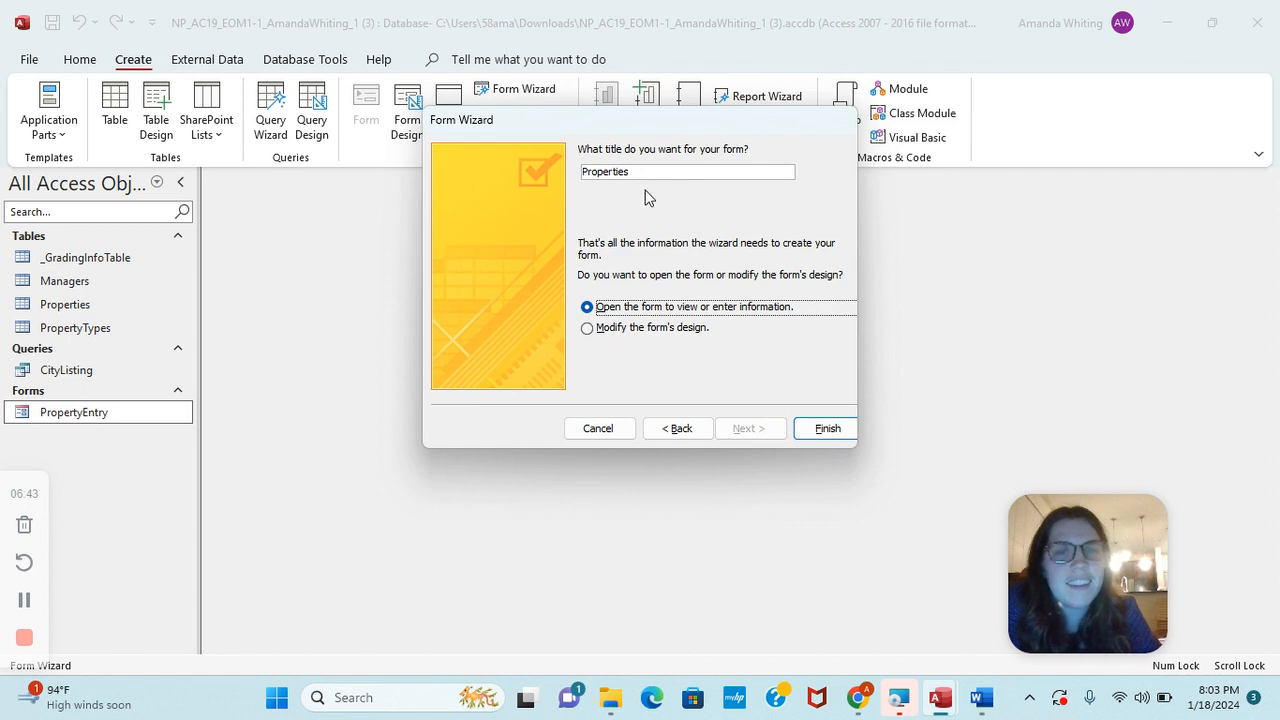
double_click(610, 172)
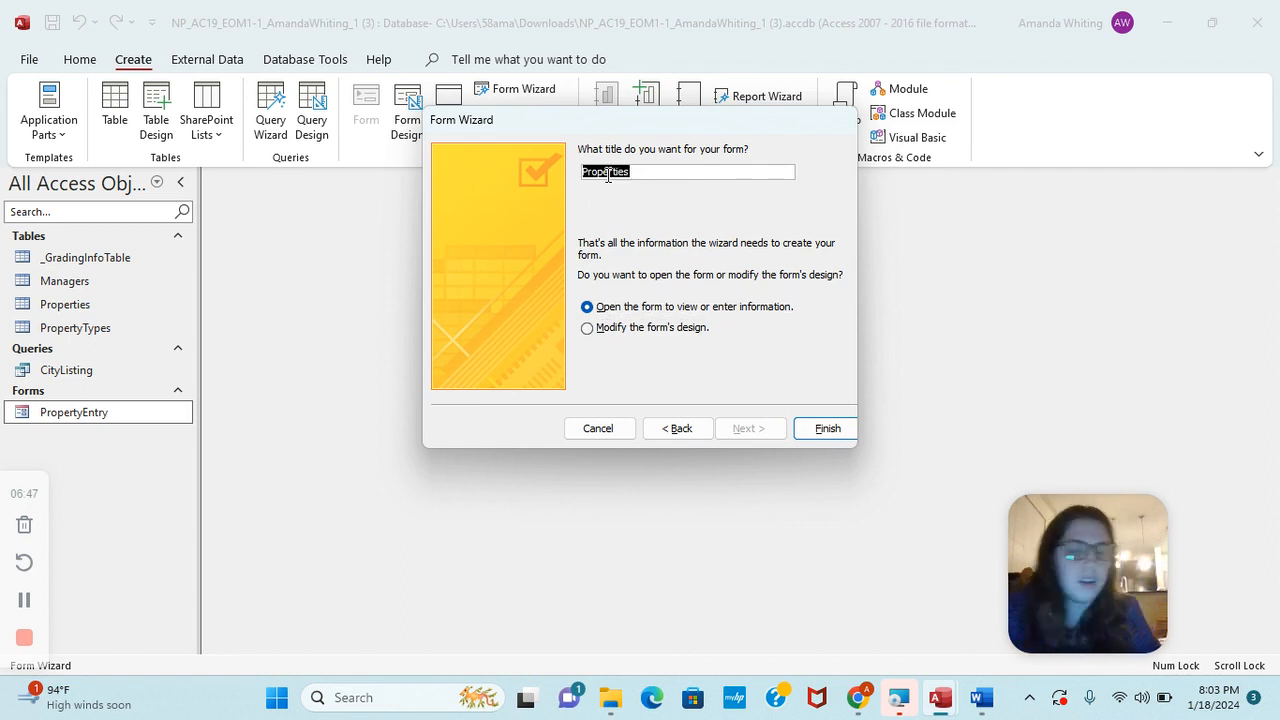
type("OwnerInfo")
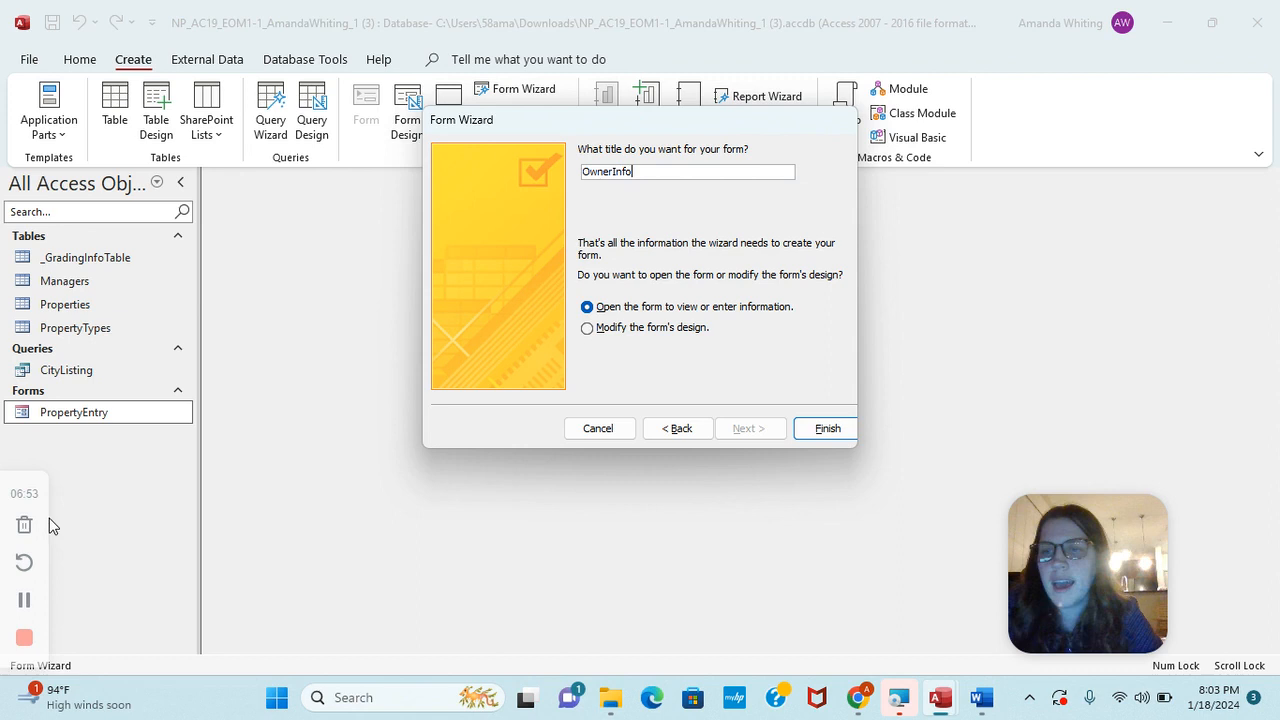
left_click(824, 428)
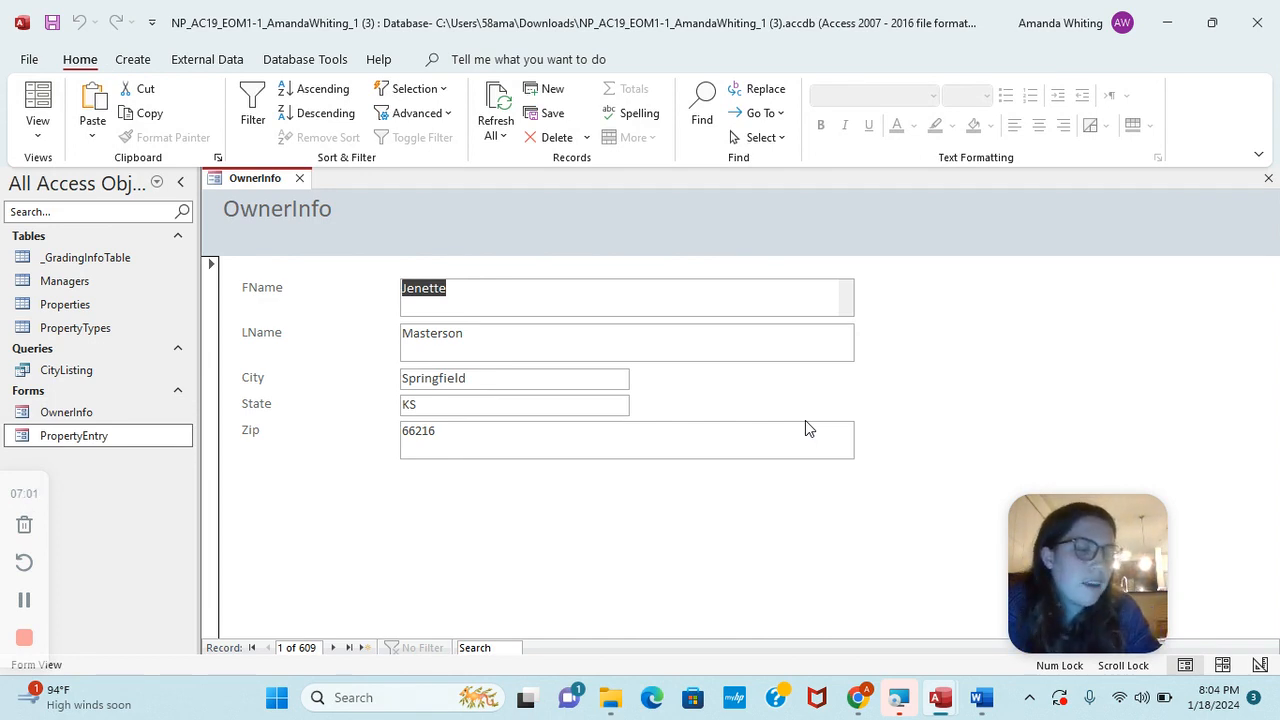
Start a Report Wizard report based on the Properties table with the fields PropertyNo, City, State and YearBuilt
left_click(133, 61)
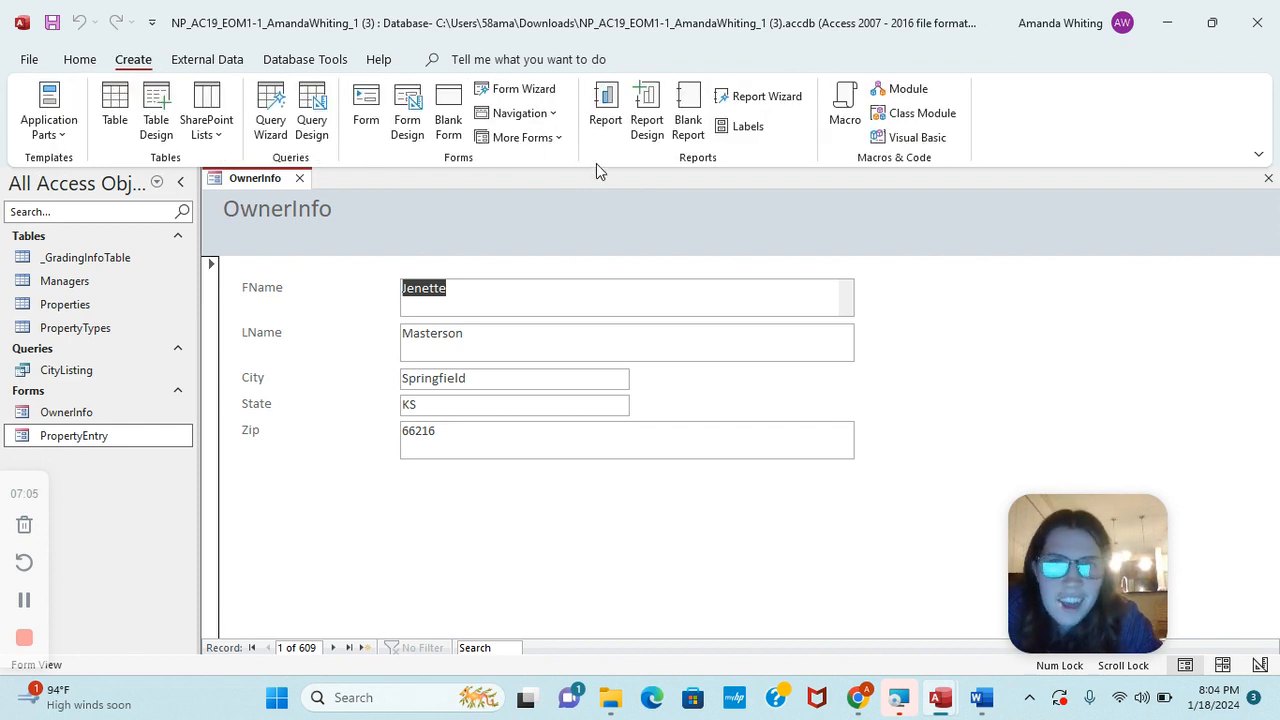
left_click(770, 97)
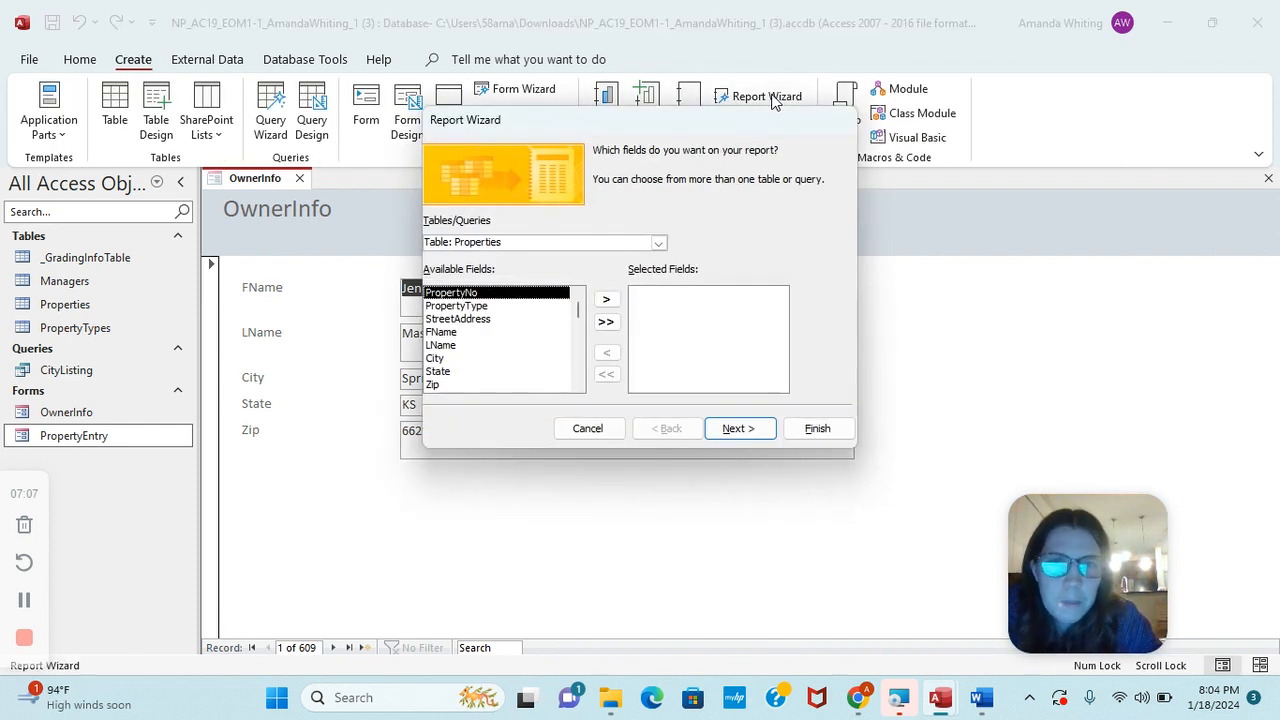
left_click(606, 300)
left_click(472, 347)
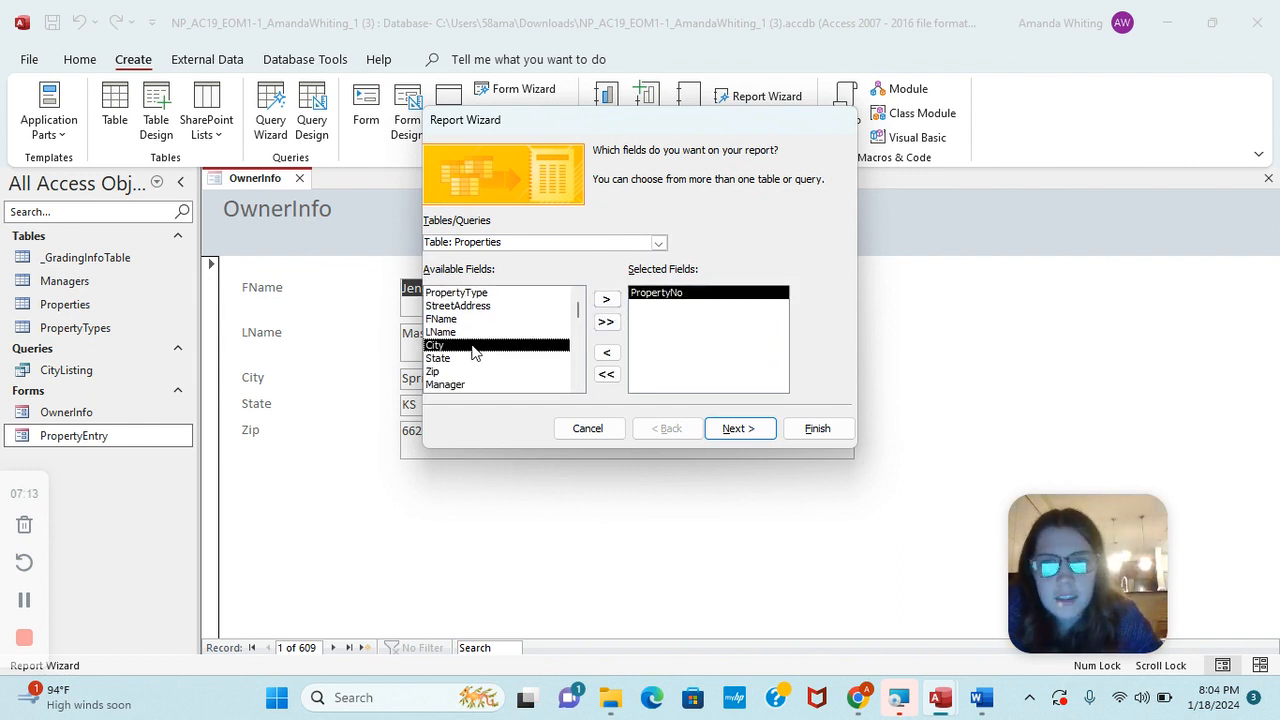
left_click(608, 300)
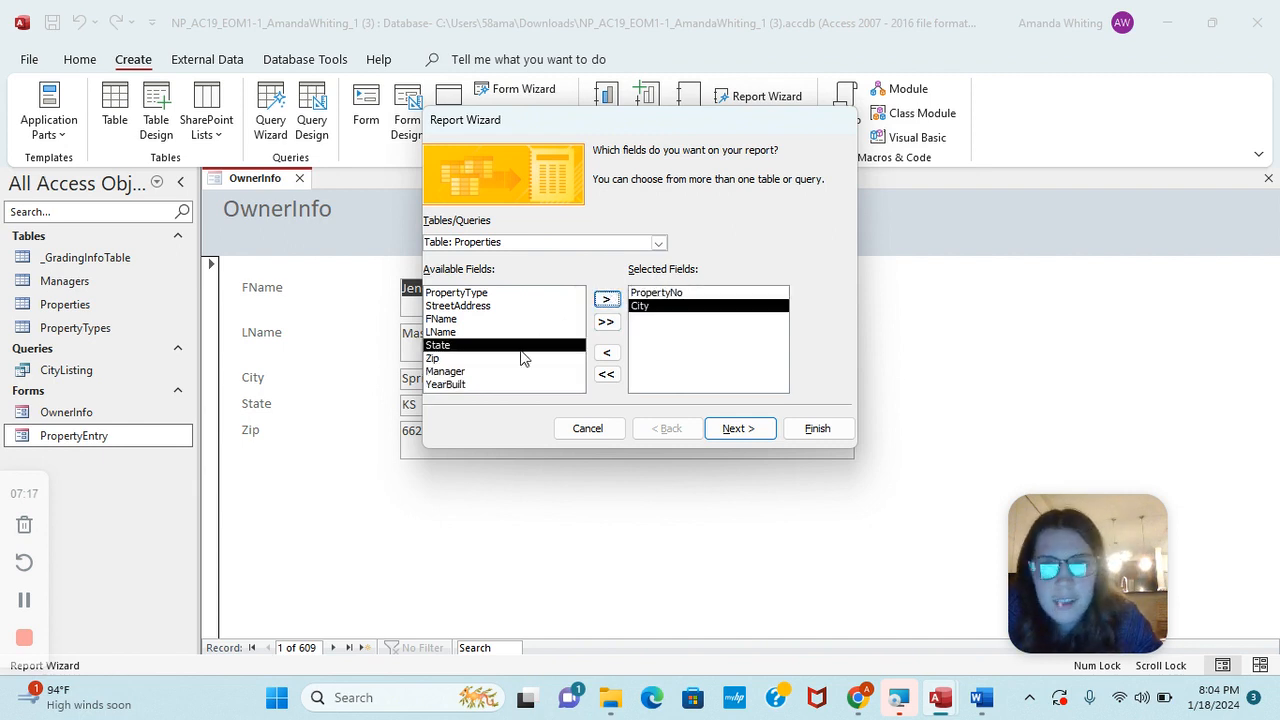
left_click(608, 300)
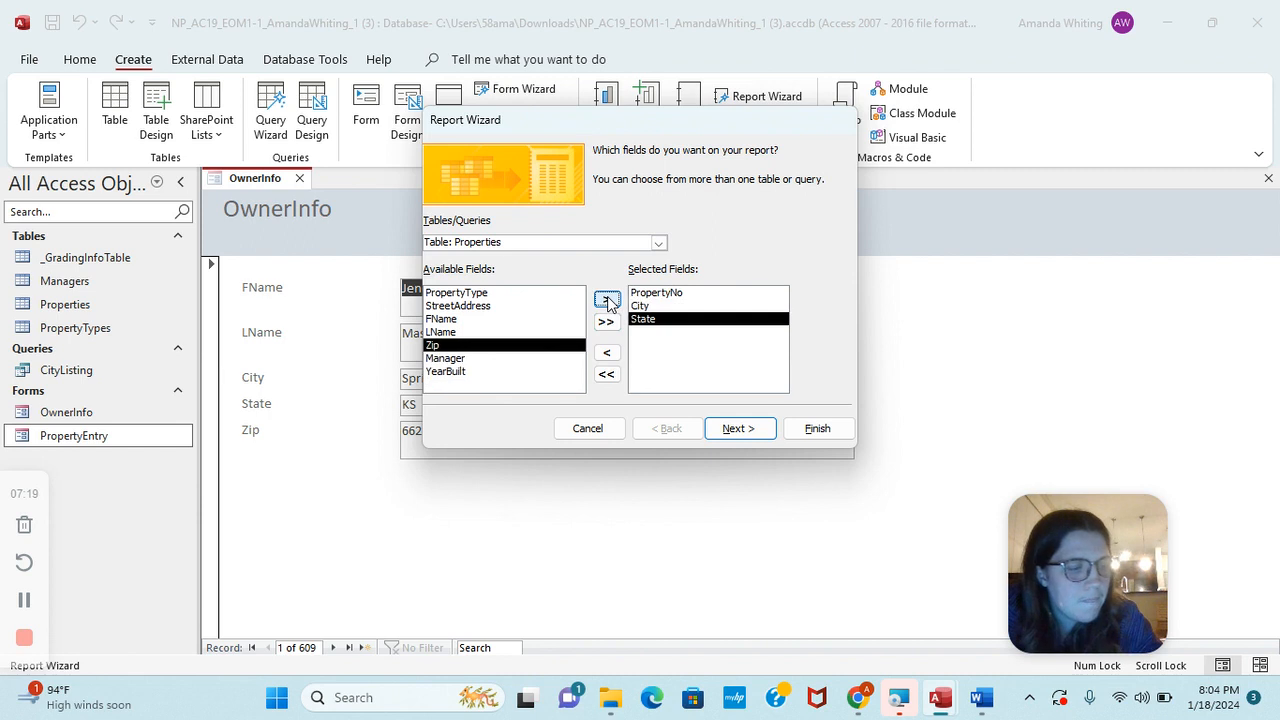
left_click(482, 371)
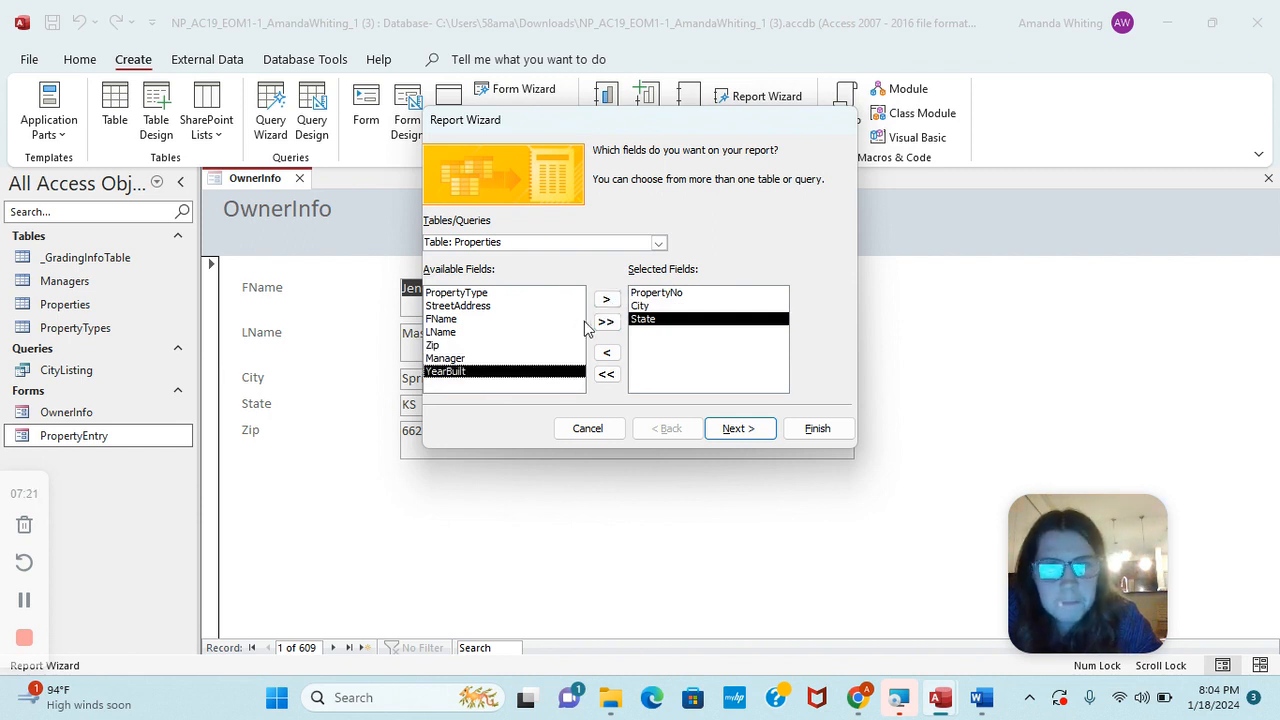
left_click(608, 300)
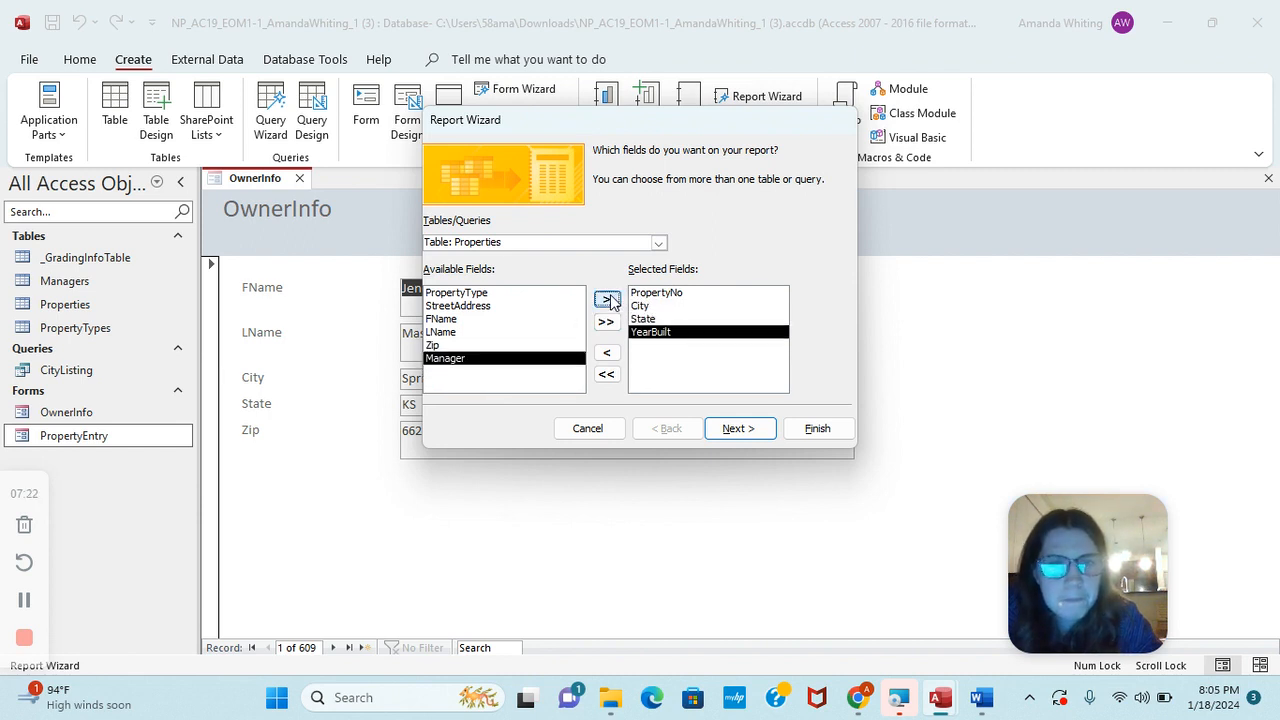
left_click(735, 435)
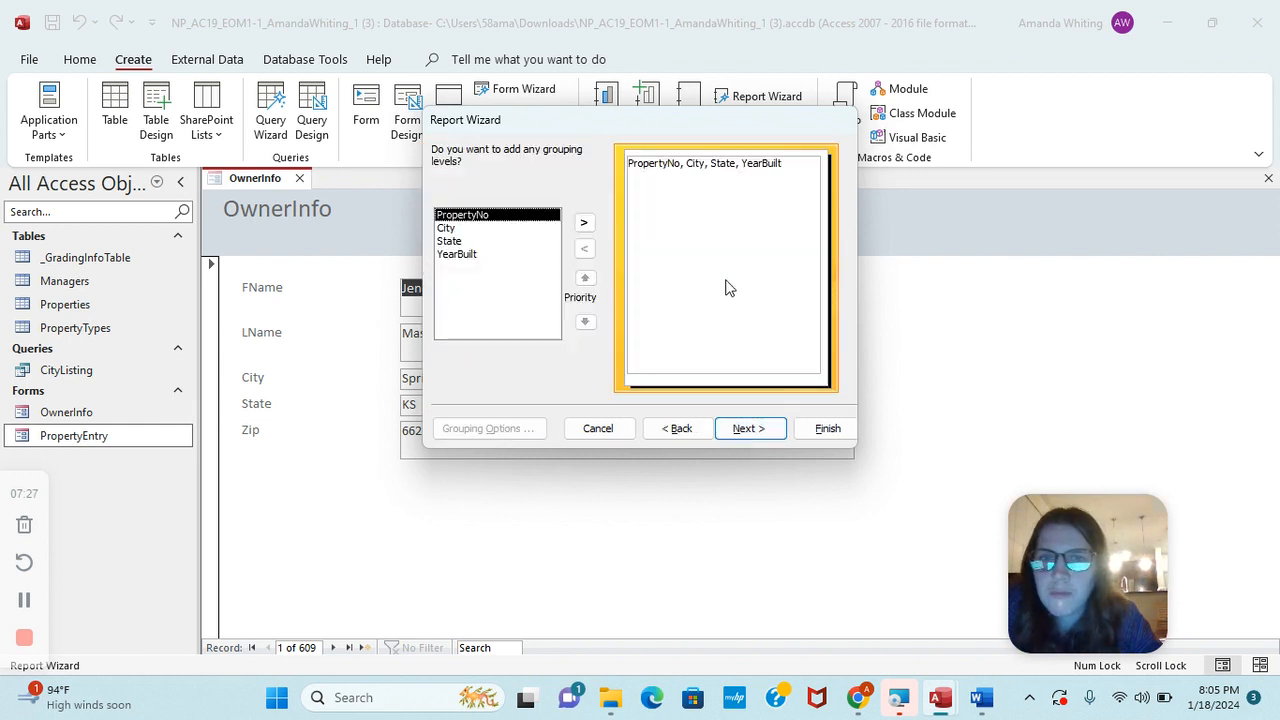
Add no grouping levels to the report and sort its records ascending by State and then by City
left_click(760, 432)
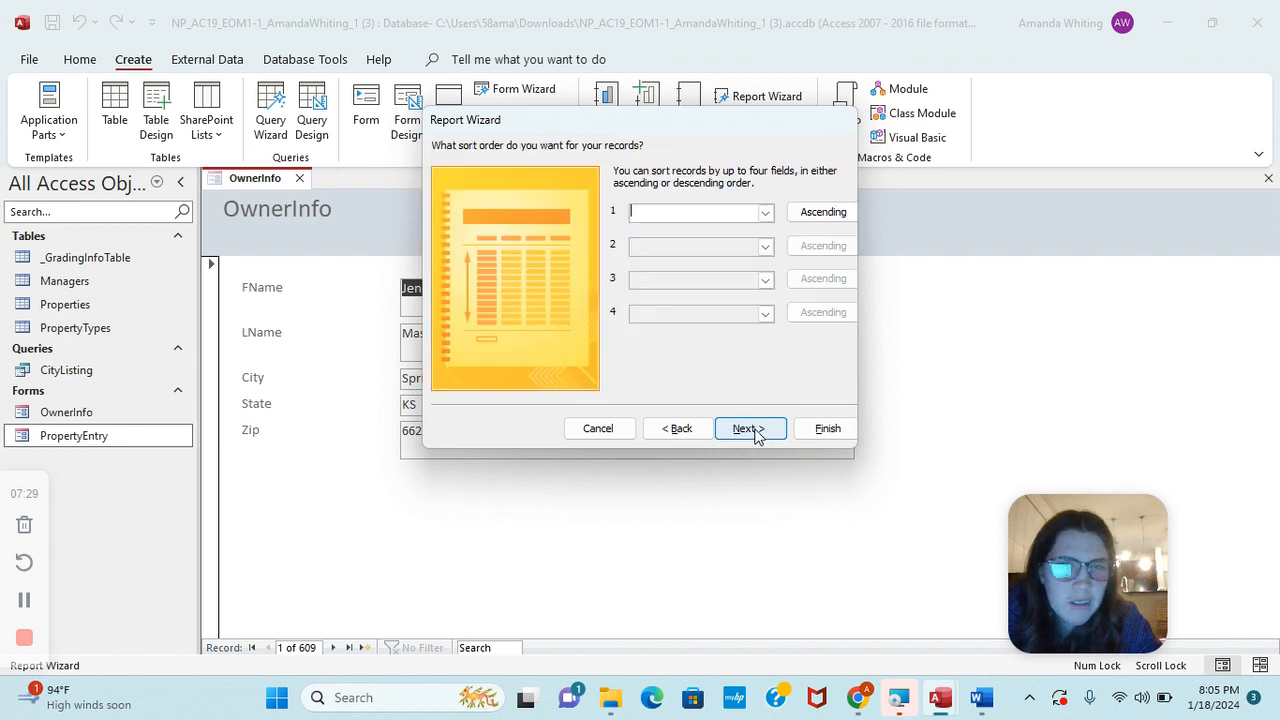
left_click(756, 217)
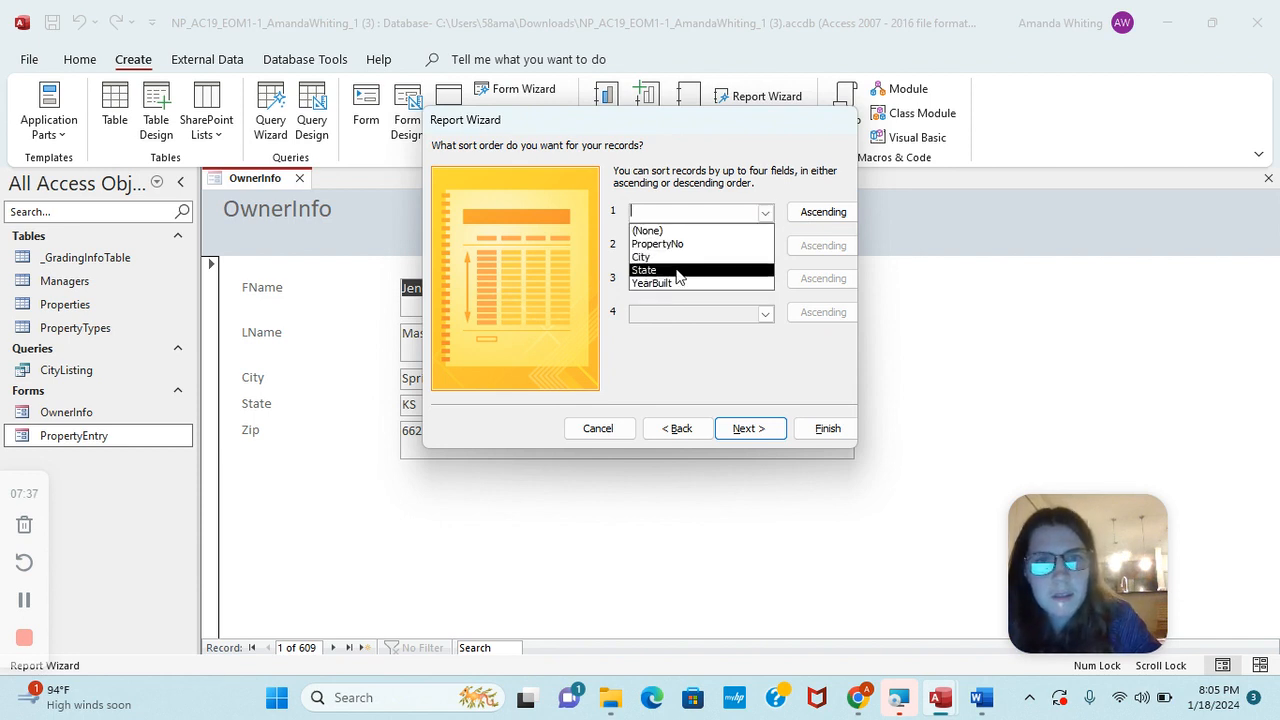
left_click(687, 268)
left_click(765, 247)
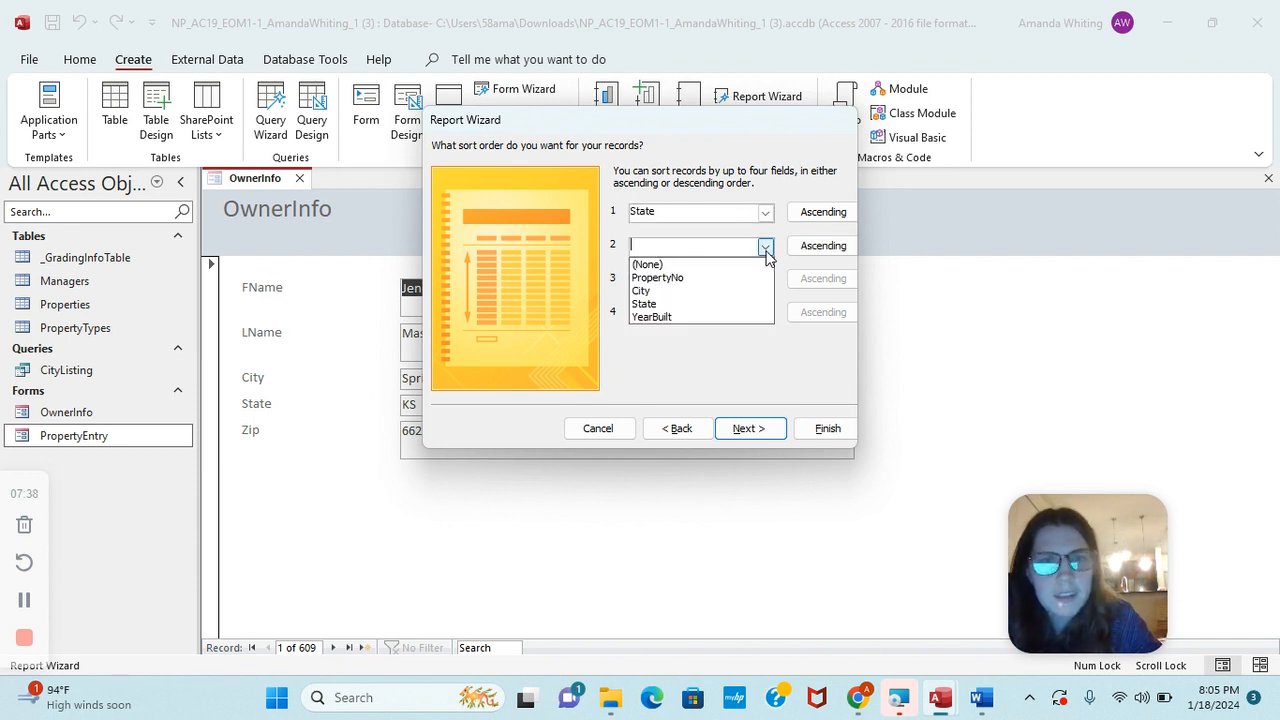
left_click(708, 292)
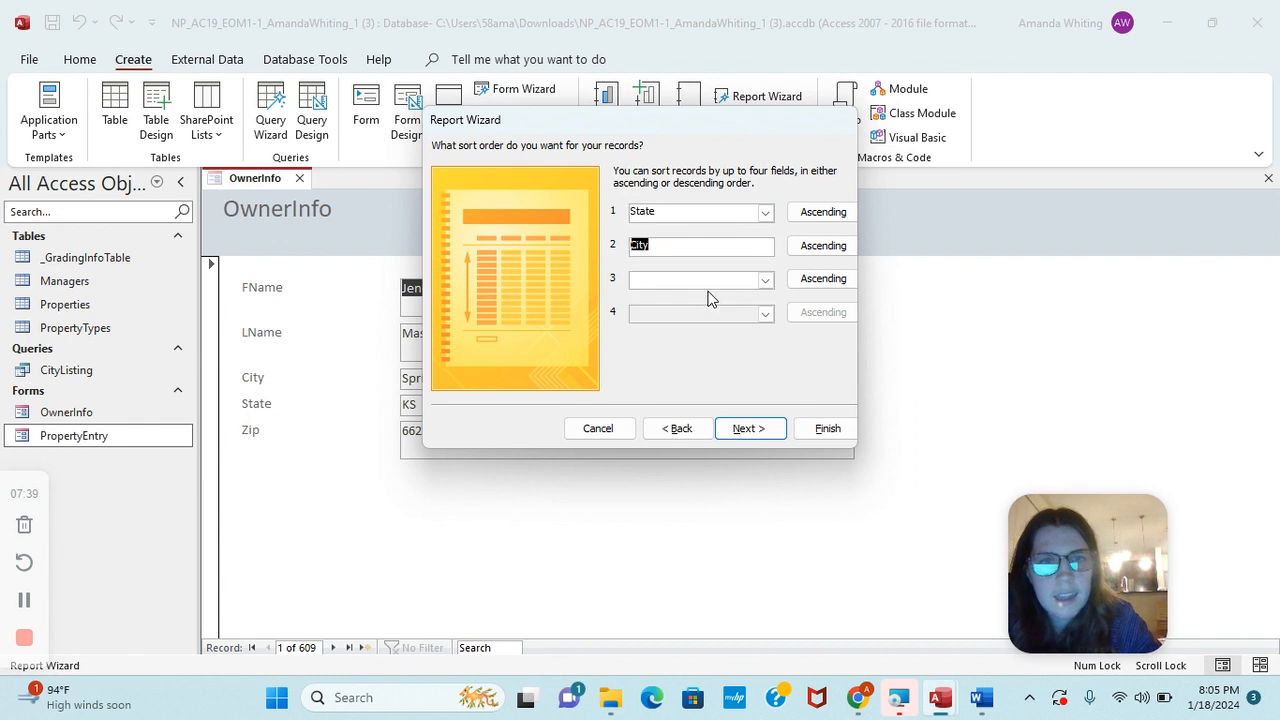
left_click(749, 435)
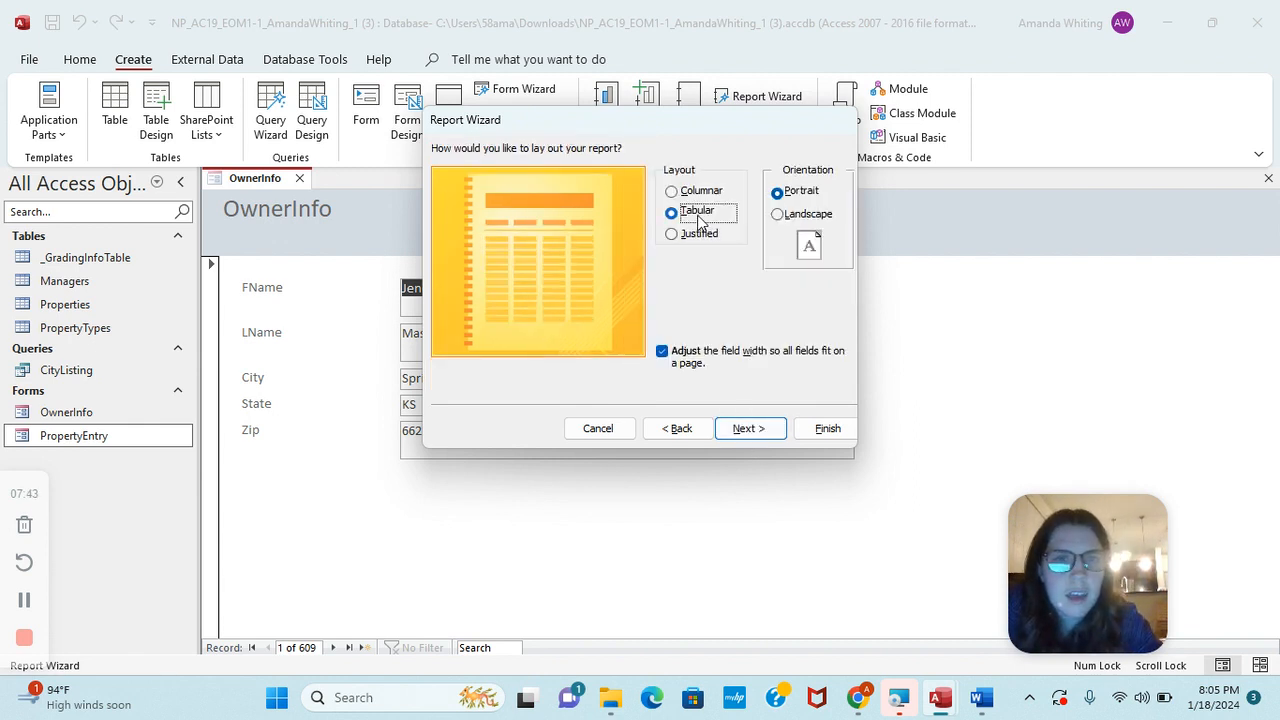
Keep the tabular portrait layout, title the report PropertiesByState, finish the wizard with a preview and close the report
left_click(760, 436)
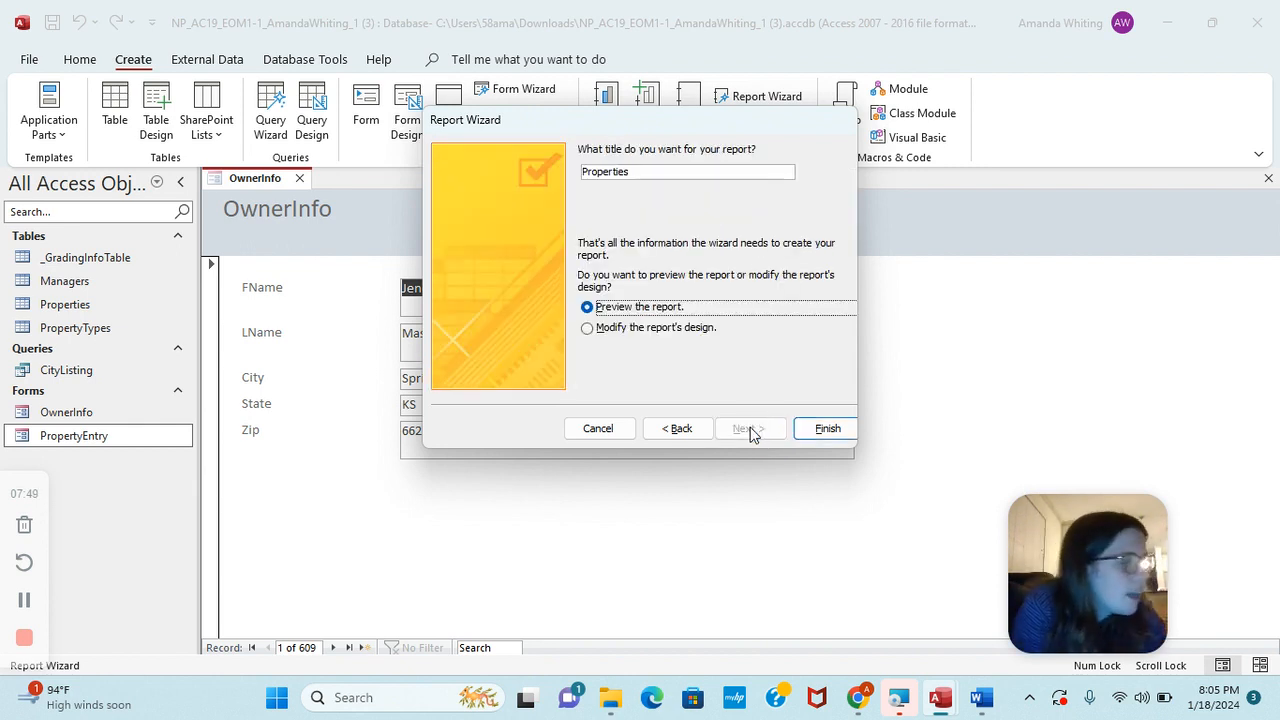
left_click(676, 178)
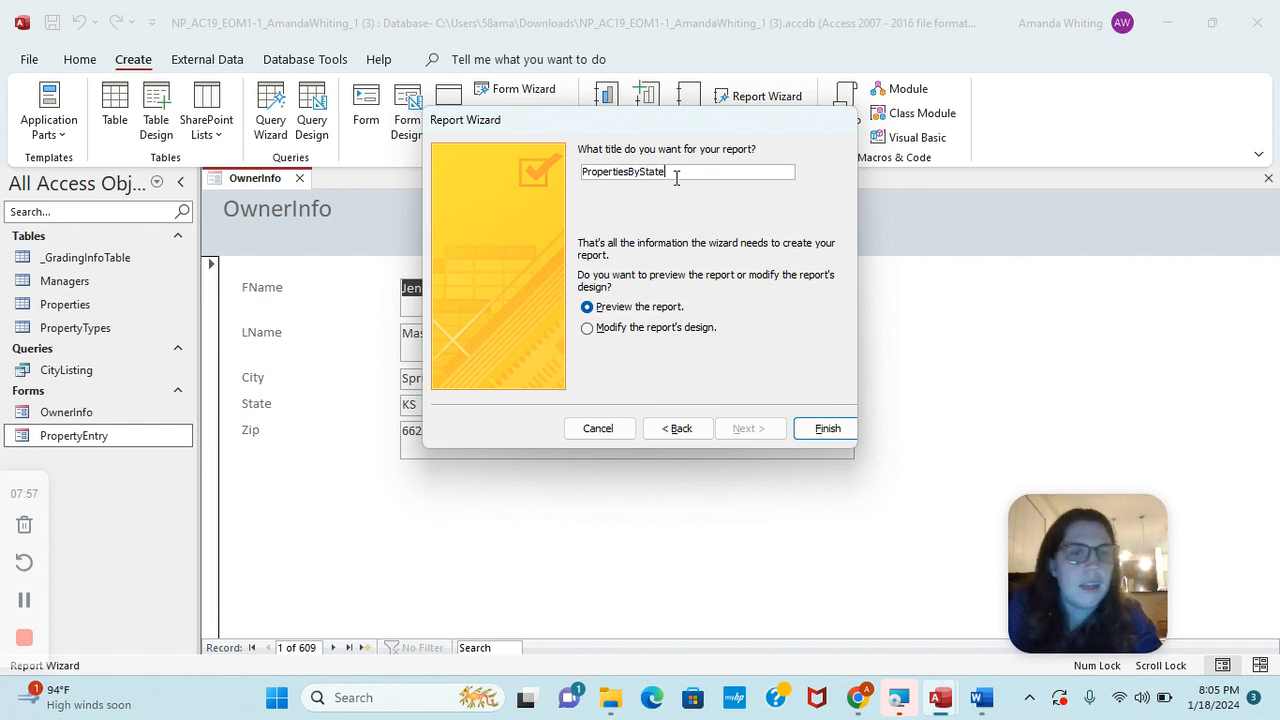
left_click(820, 430)
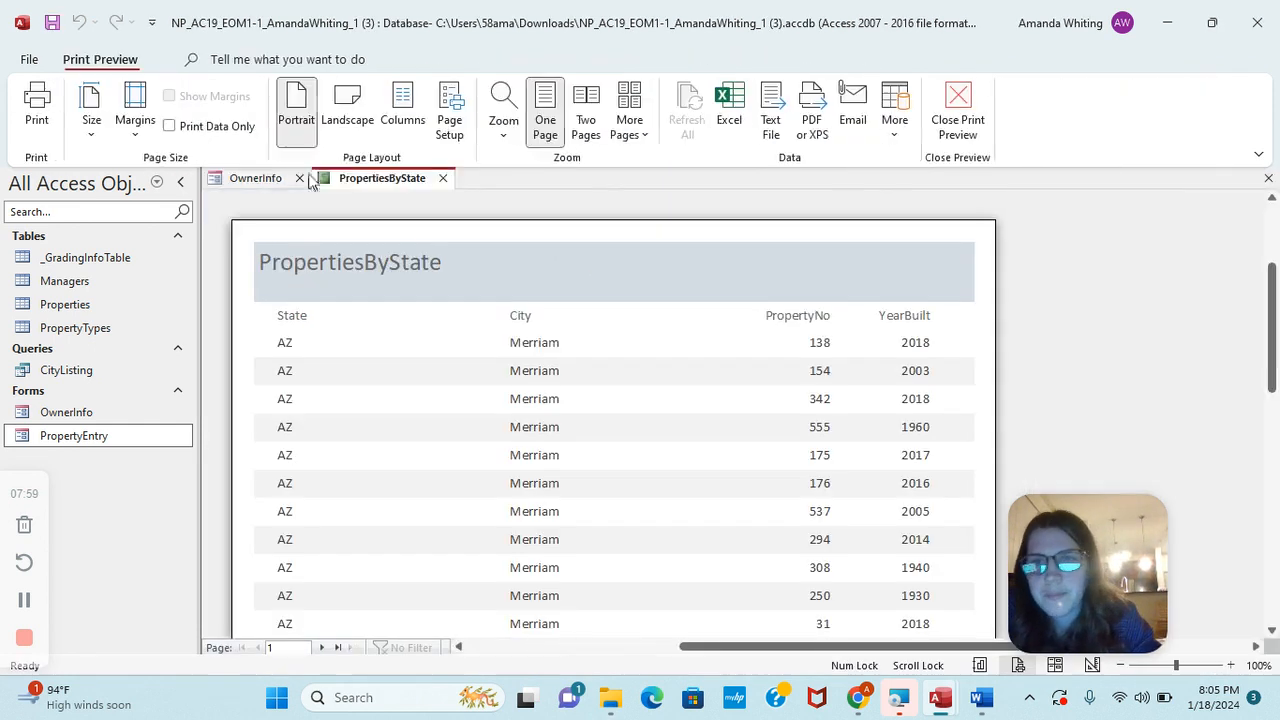
right_click(384, 189)
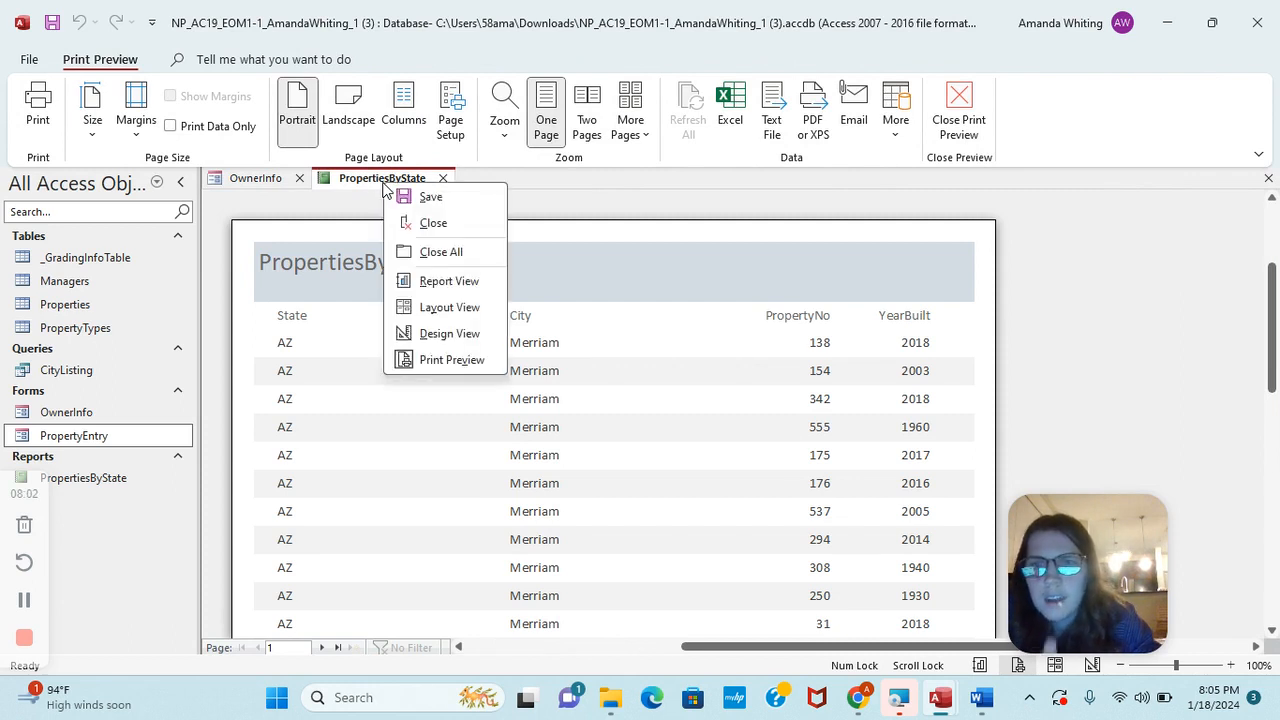
left_click(432, 223)
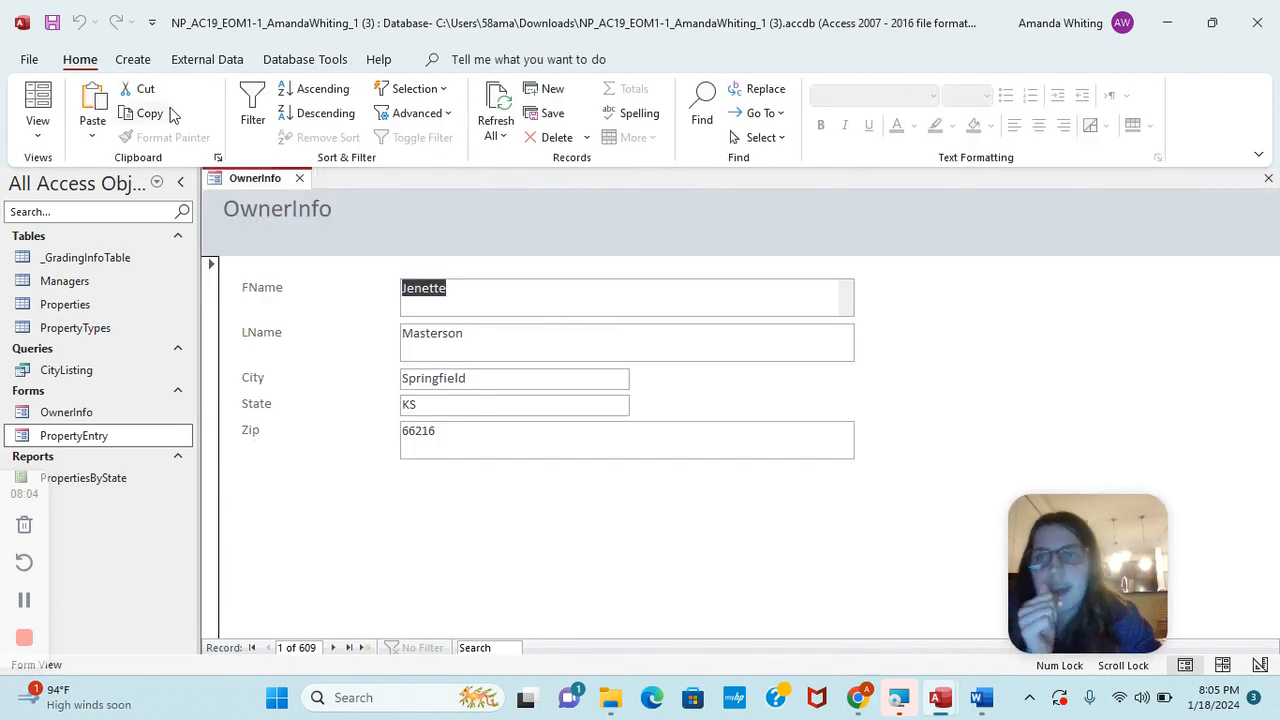
Save a copy of the database as an Access Database, closing all open objects and removing the (3) suffix so the file name ends in _1
left_click(36, 60)
left_click(72, 309)
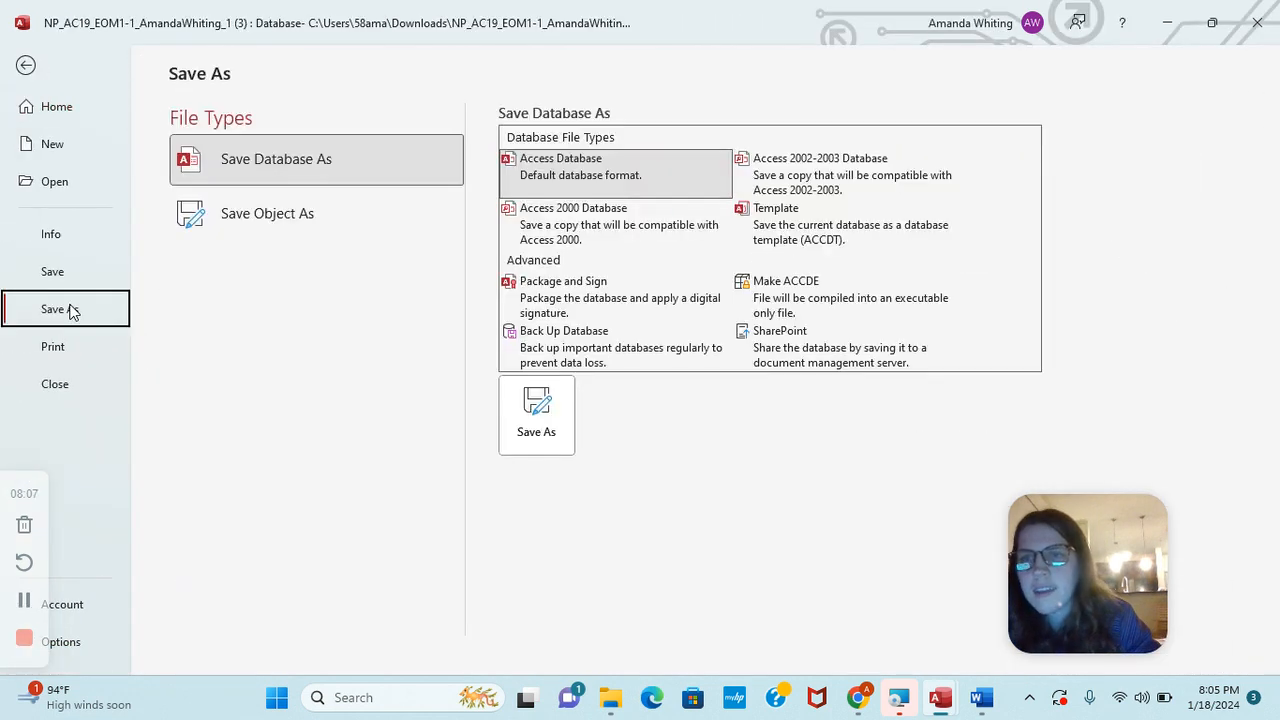
left_click(532, 436)
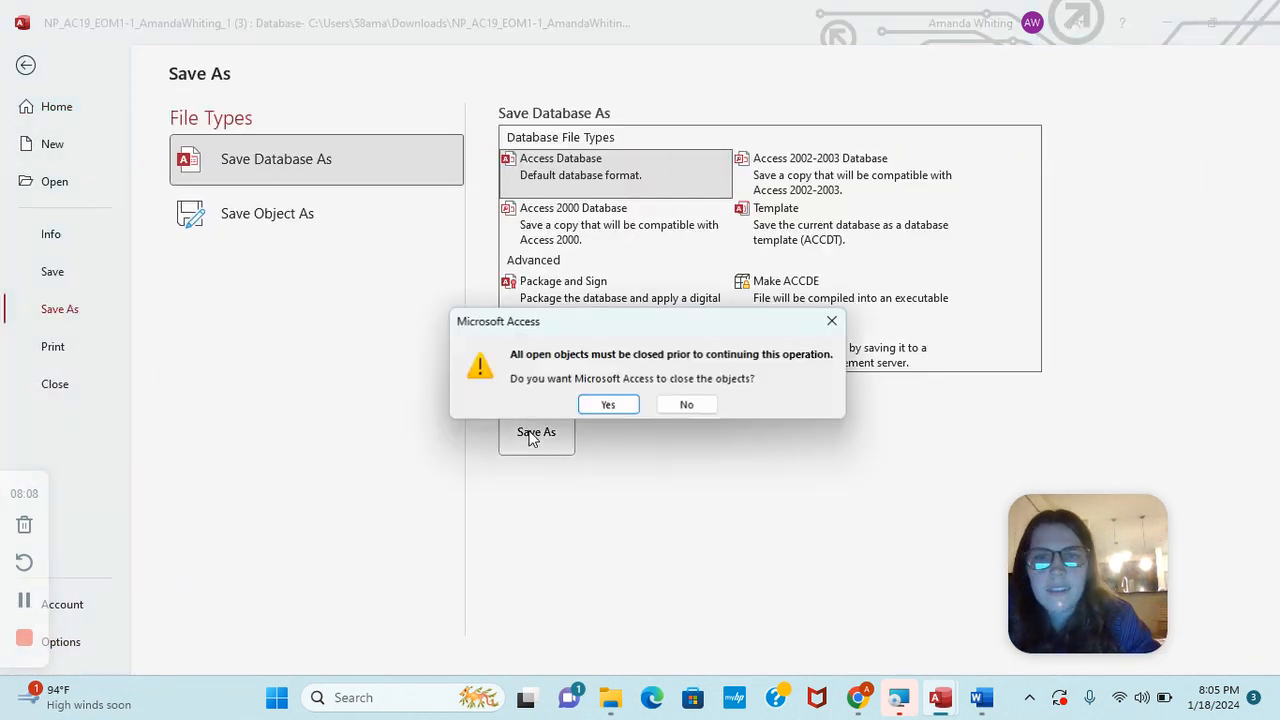
left_click(608, 406)
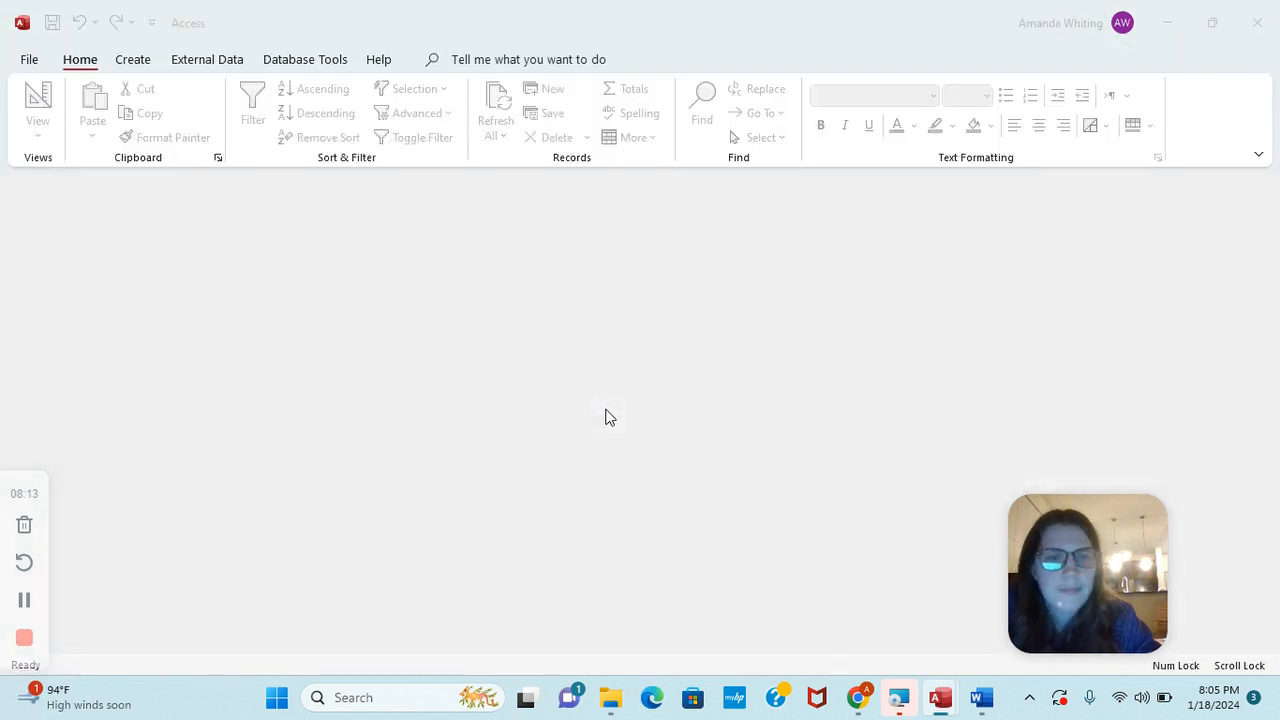
left_click(336, 353)
key("BackSpace")
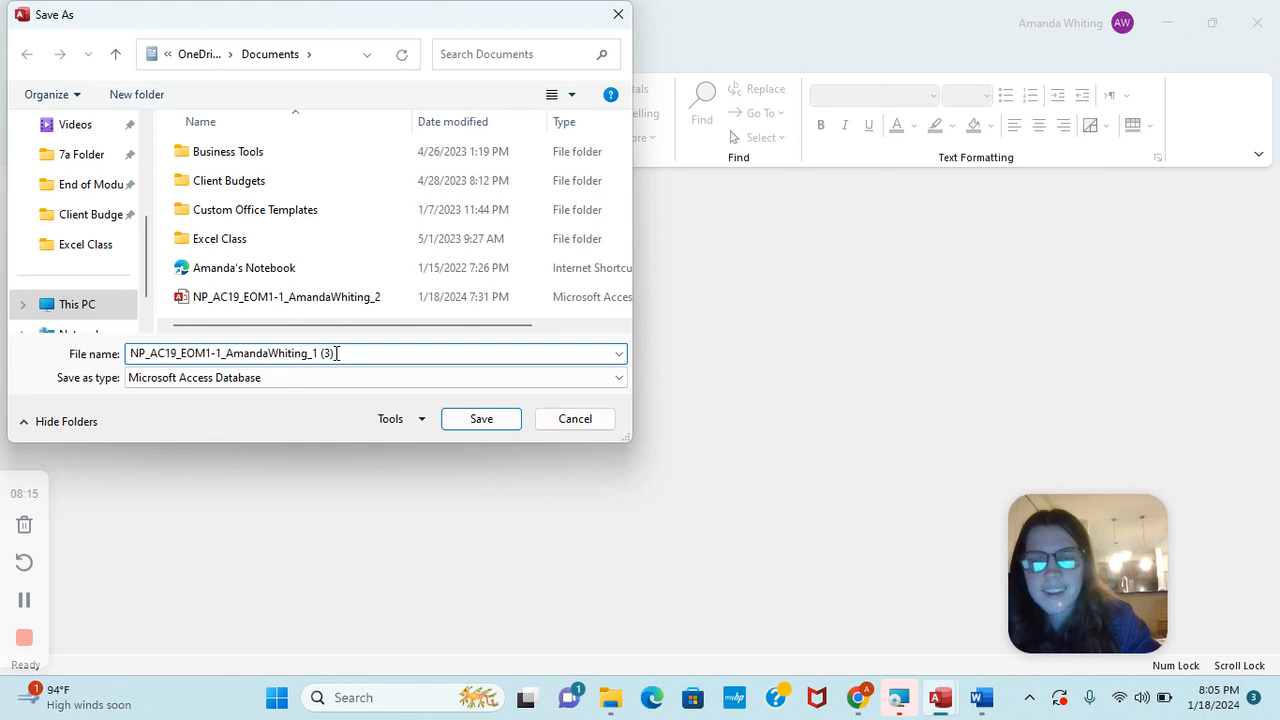
type("1")
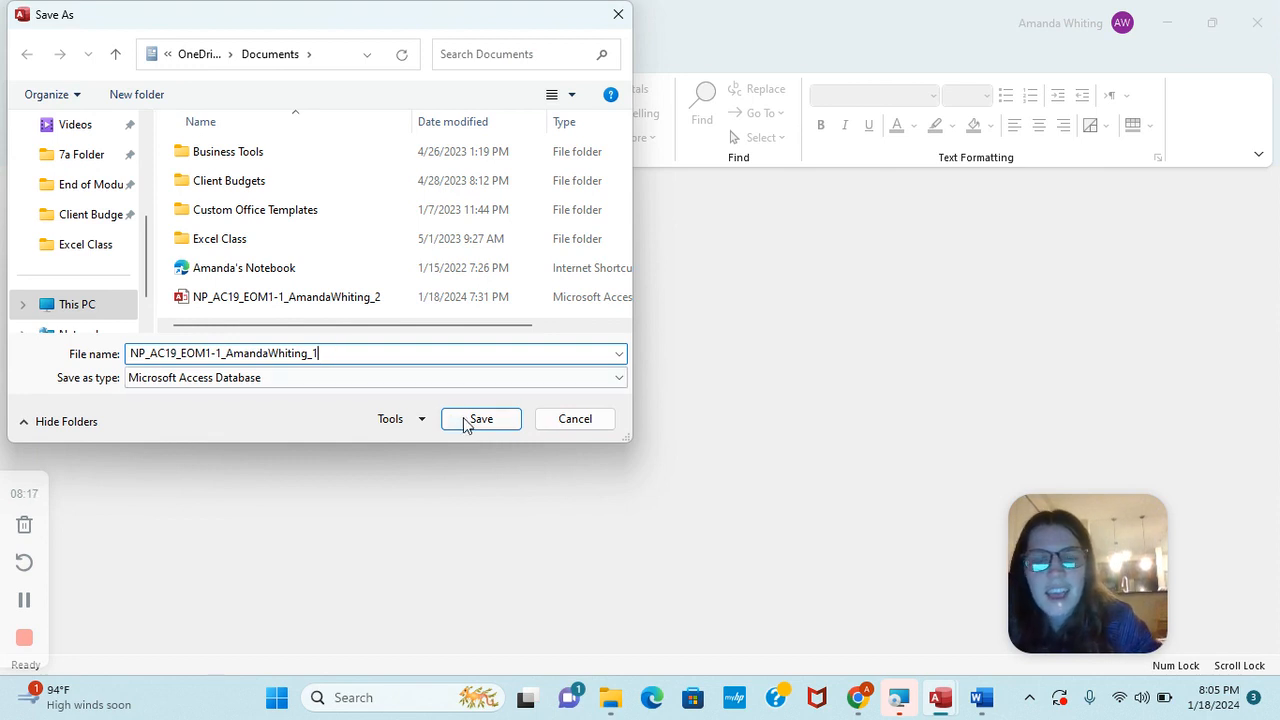
left_click(466, 418)
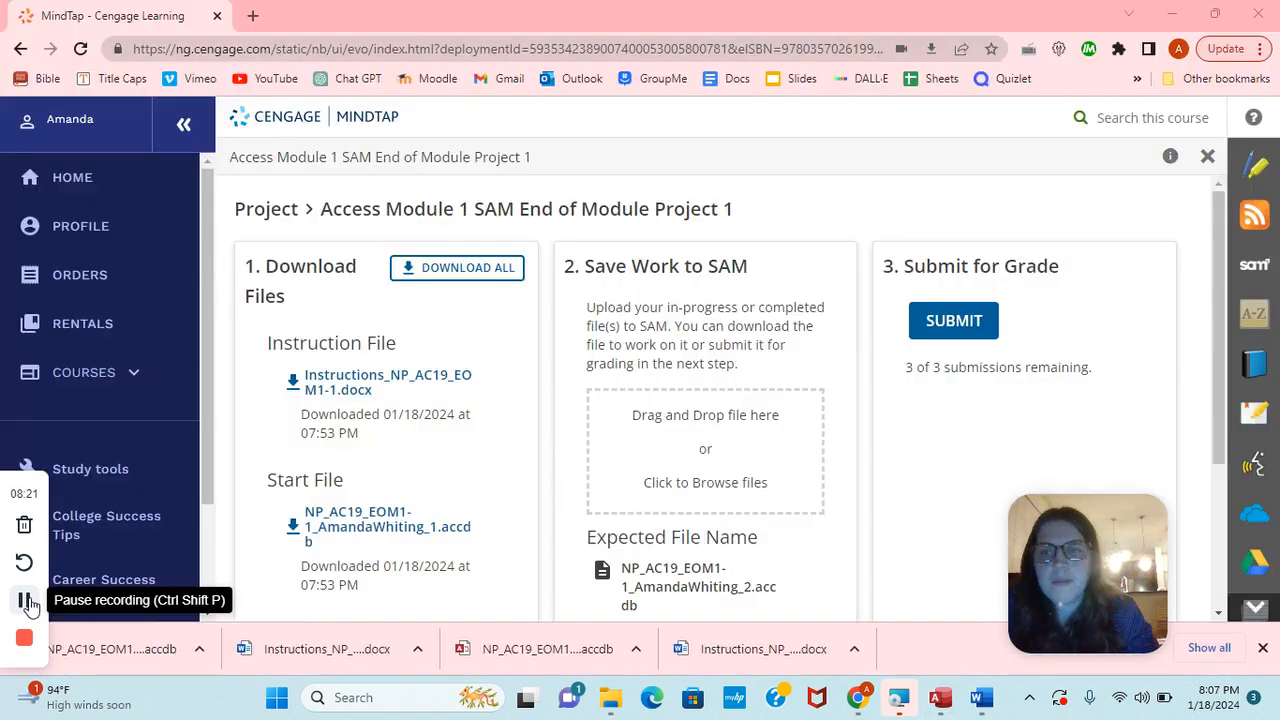
left_click(25, 601)
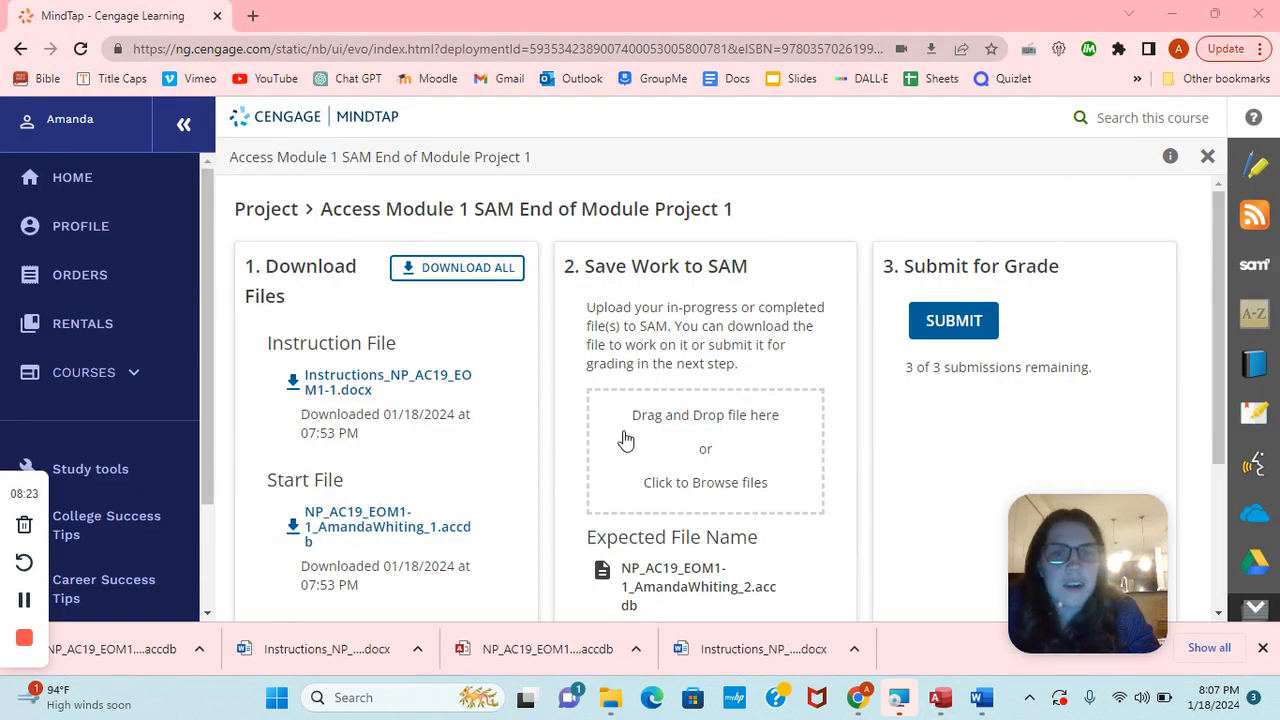
Upload the completed Access database whose name ends in _2 from the Excel Class folder to the SAM project page
right_click(707, 437)
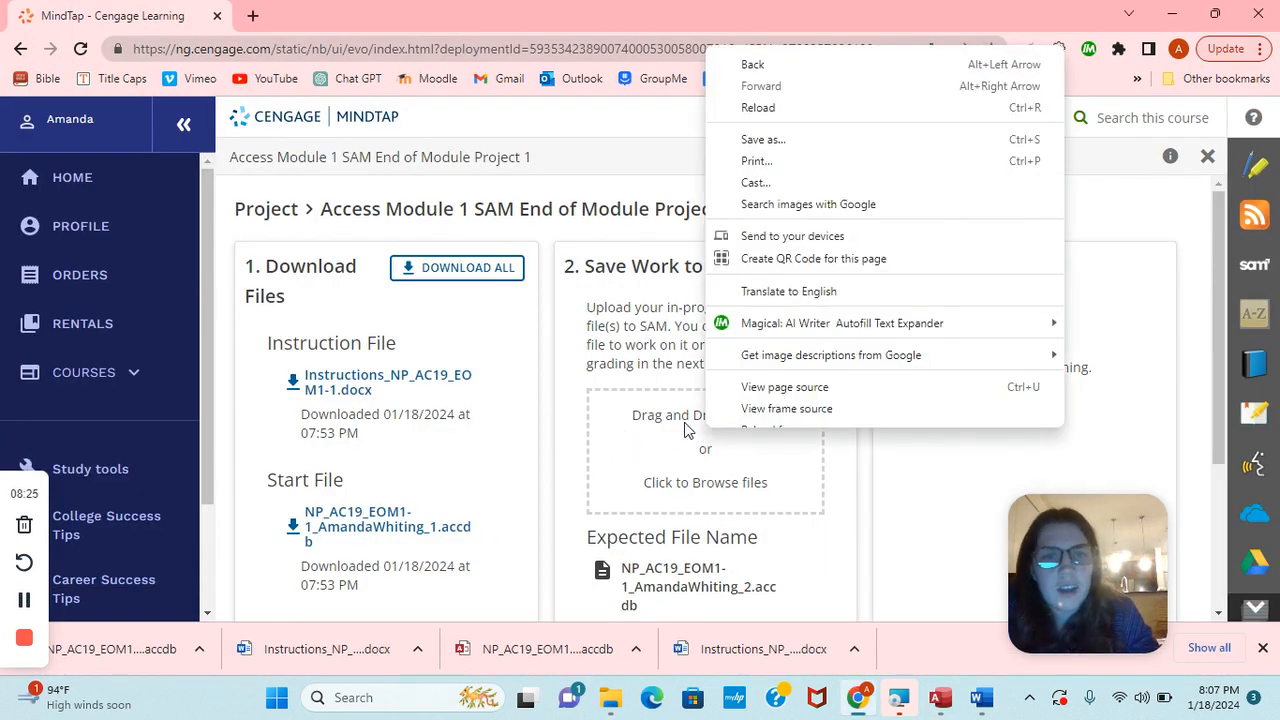
left_click(684, 427)
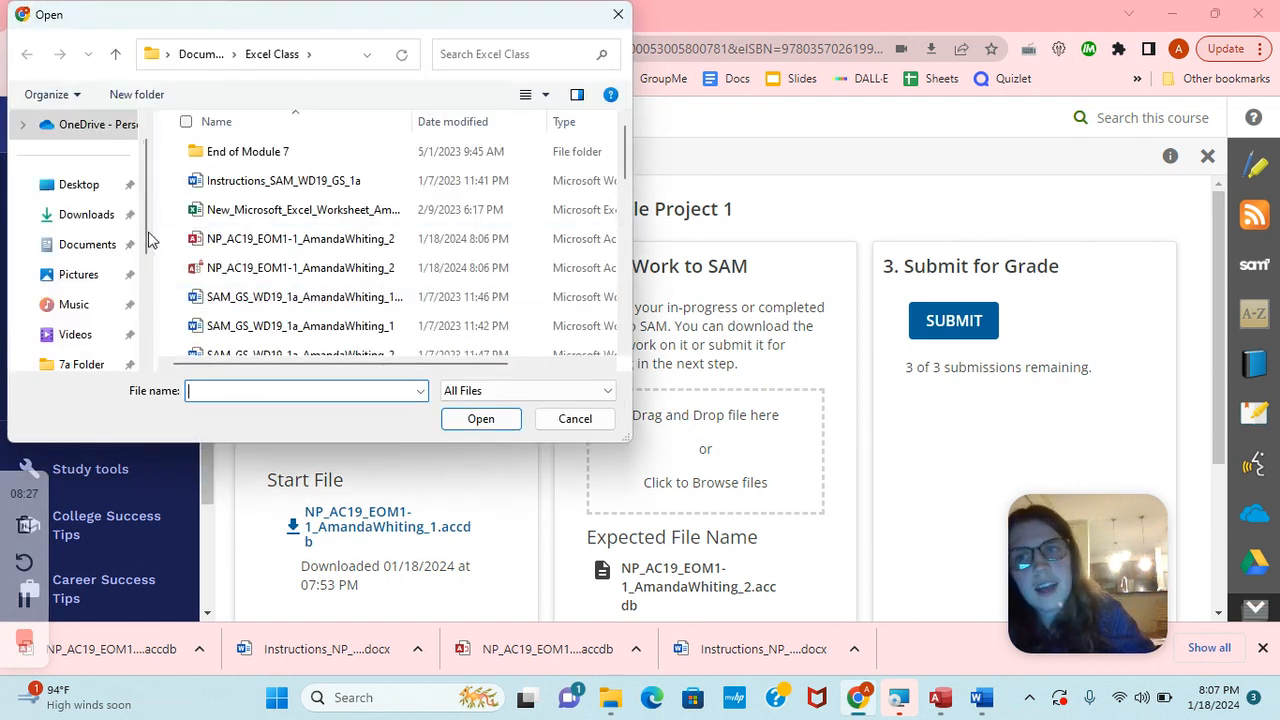
scroll(80, 364, "down", 1)
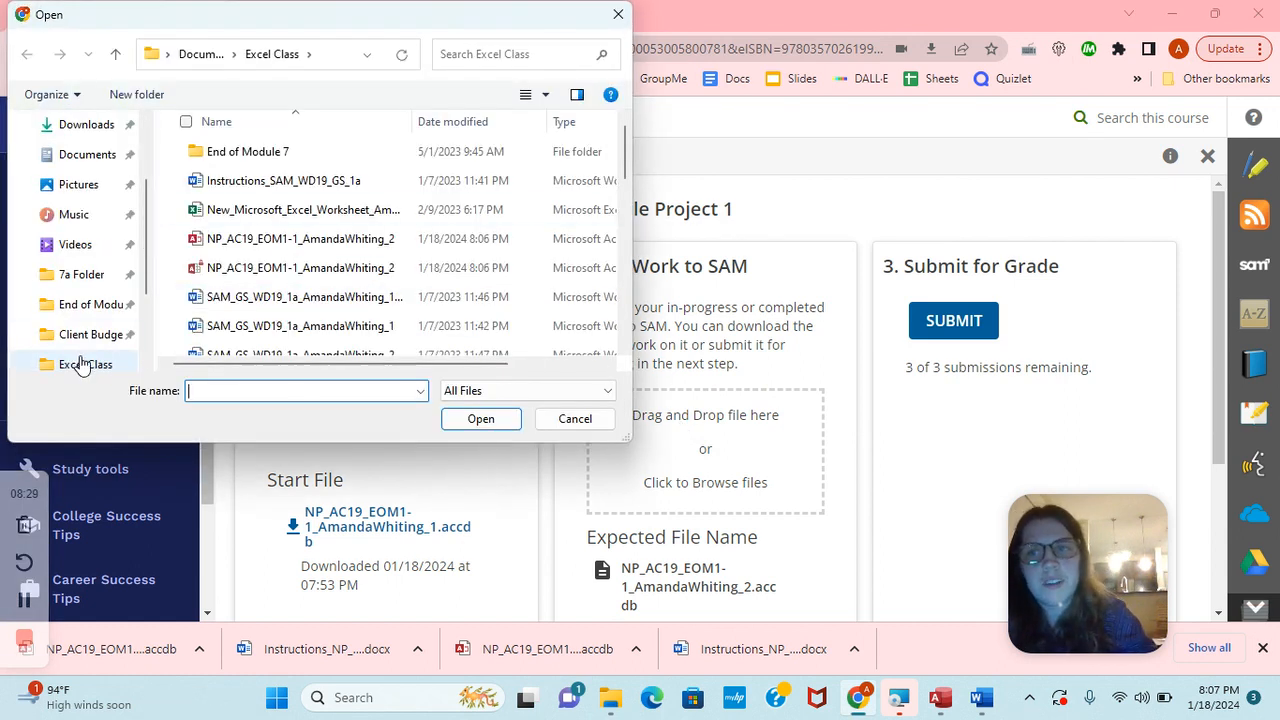
left_click(84, 366)
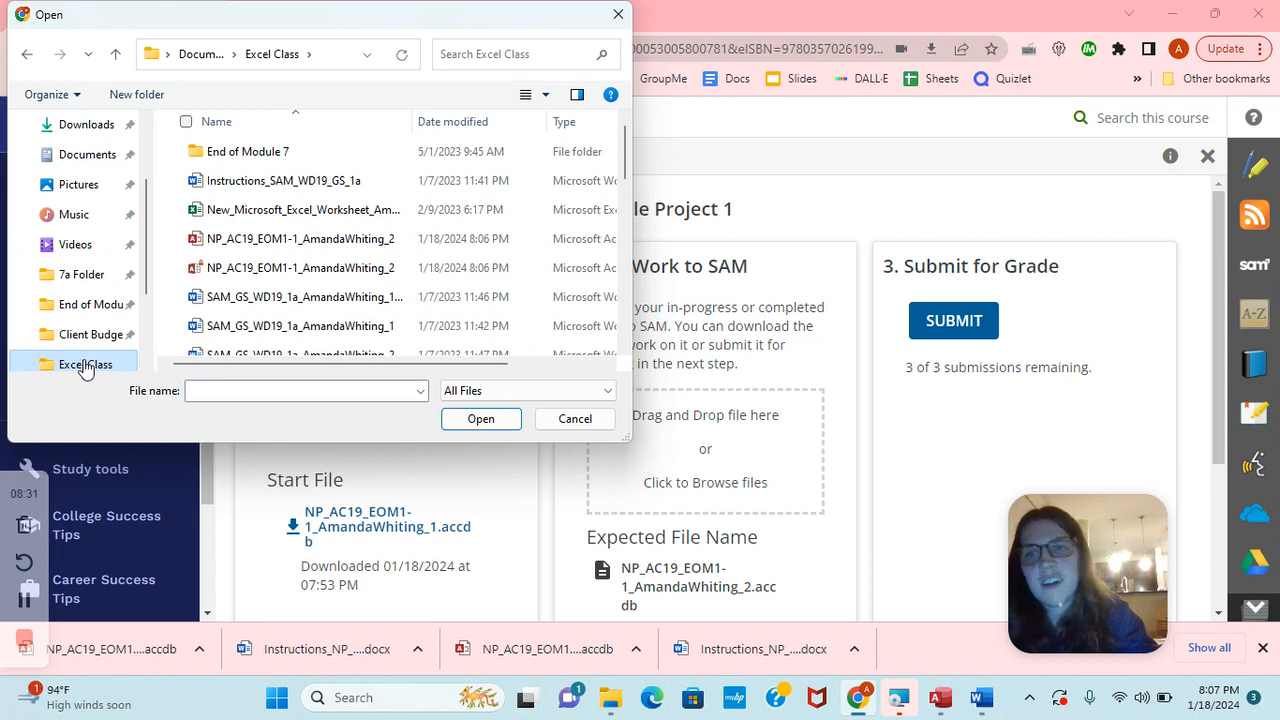
left_click(288, 246)
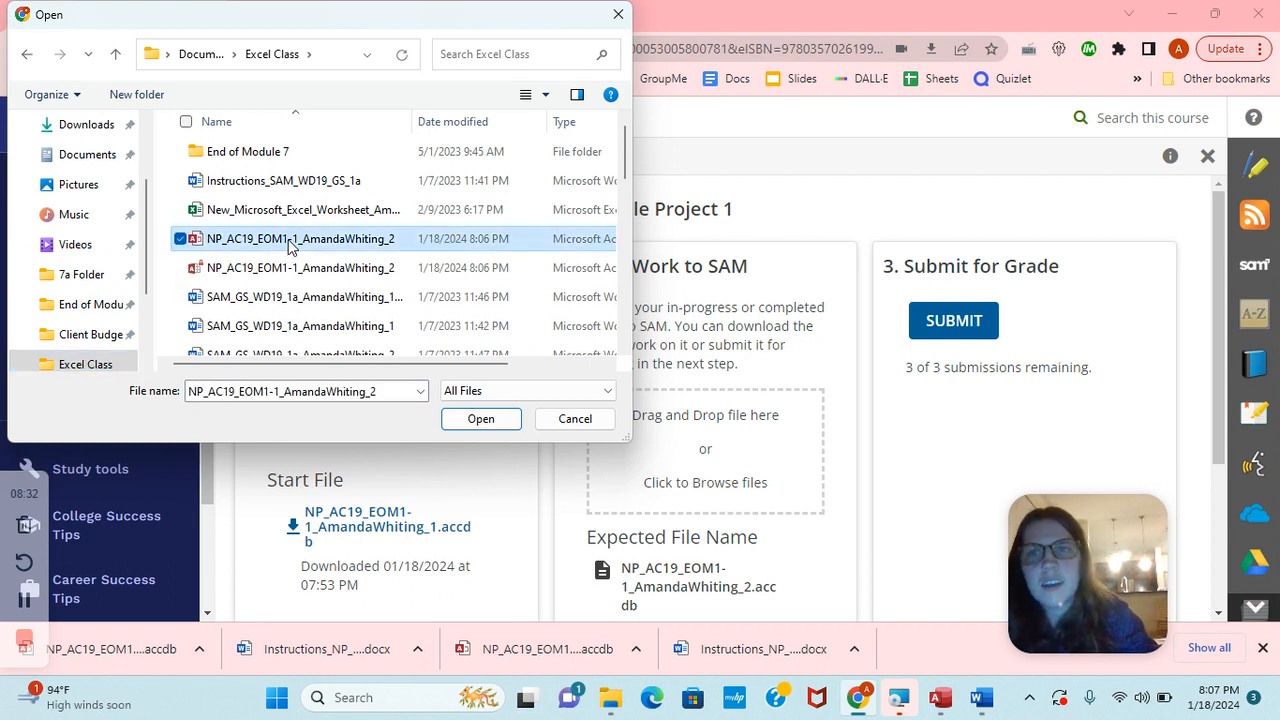
left_click(480, 418)
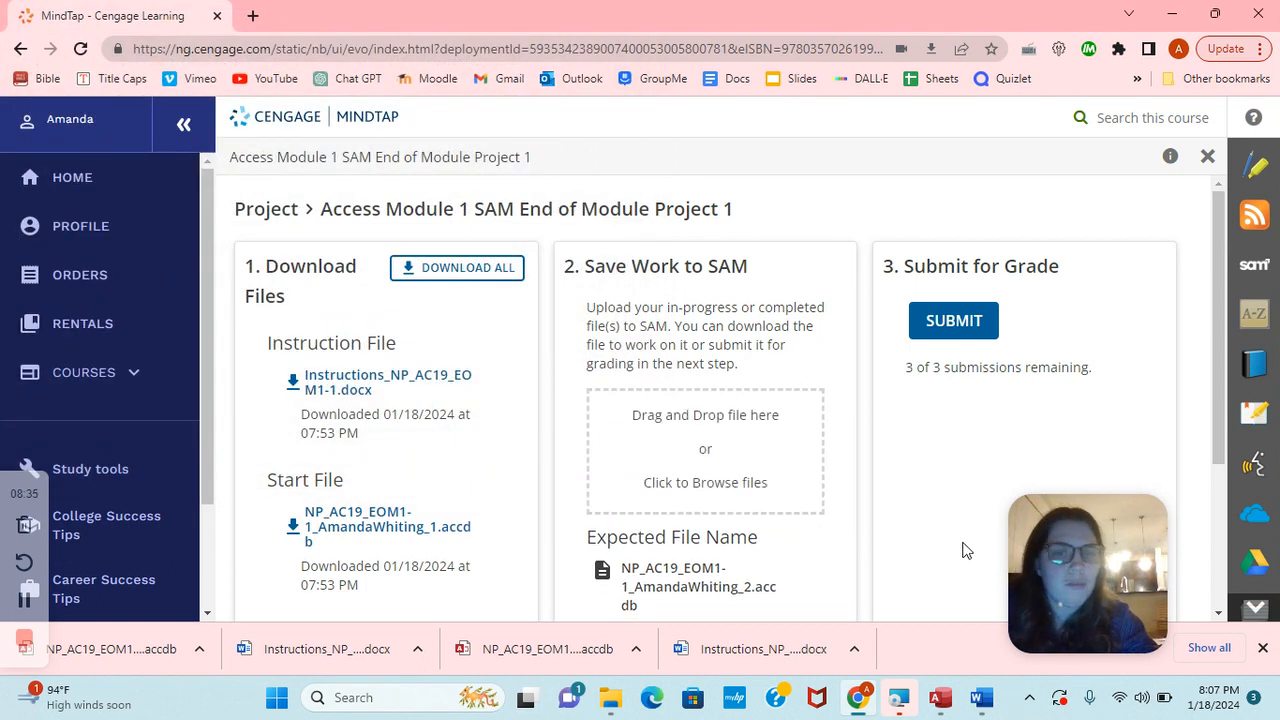
Check the saved files on the project page and submit the project for grading
scroll(845, 517, "down", 3)
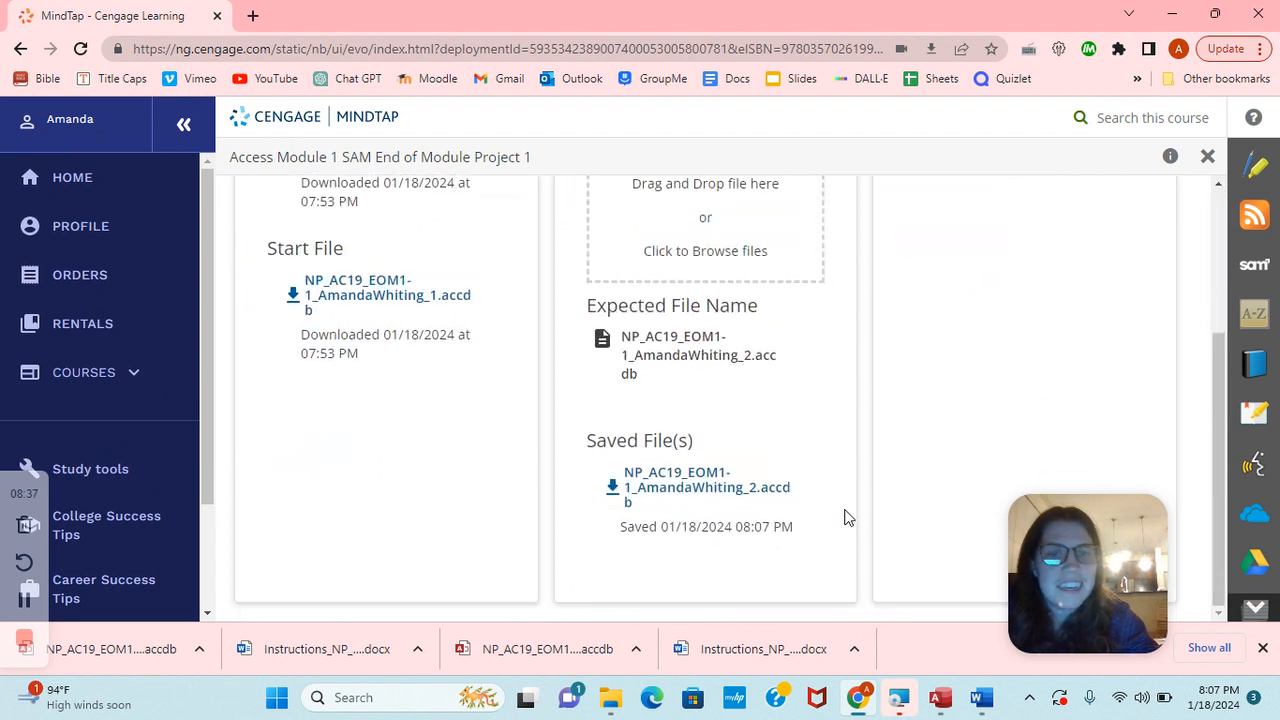
scroll(845, 517, "up", 3)
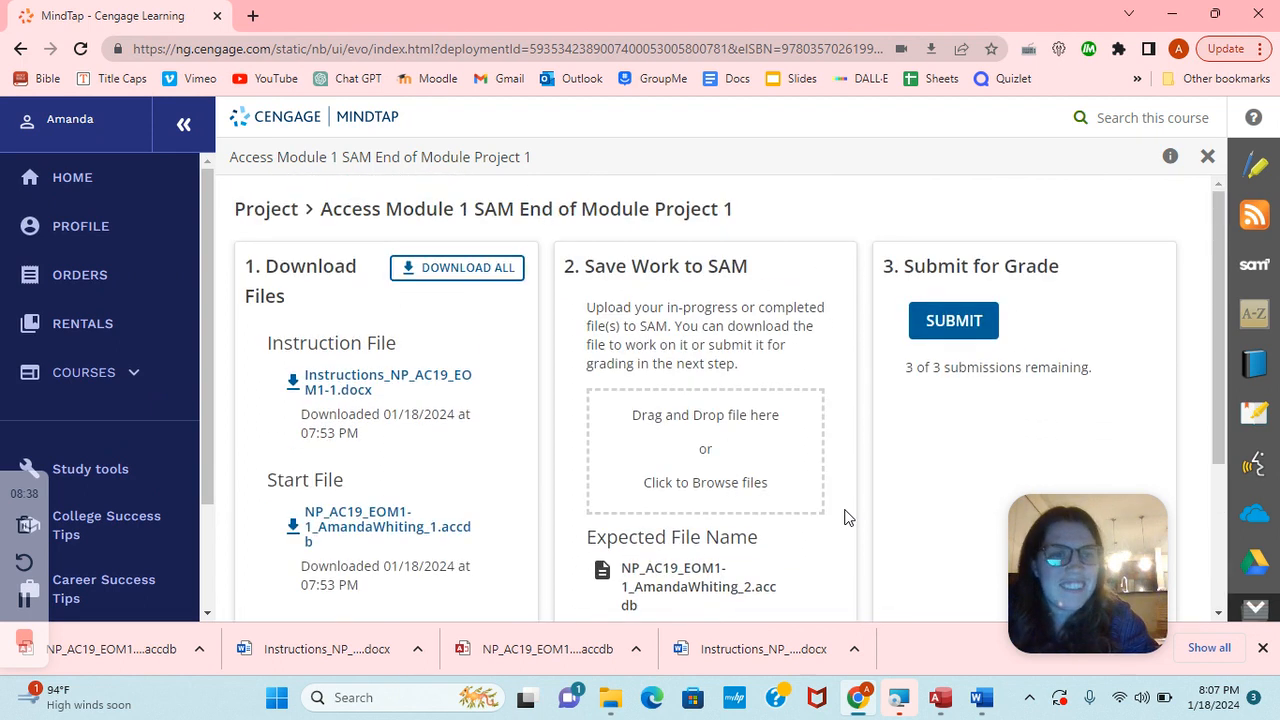
left_click(946, 318)
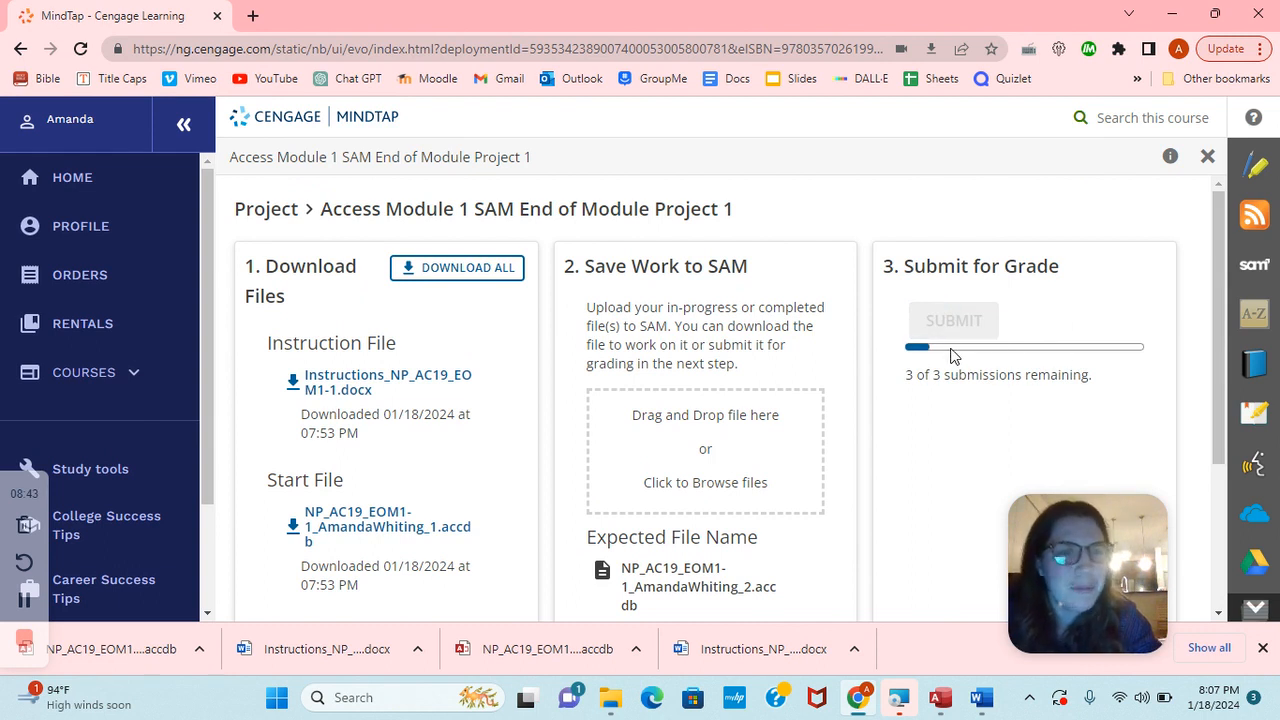
Download the Graded Summary Report for Attempt 1 and open the downloaded database in Access
scroll(952, 347, "down", 3)
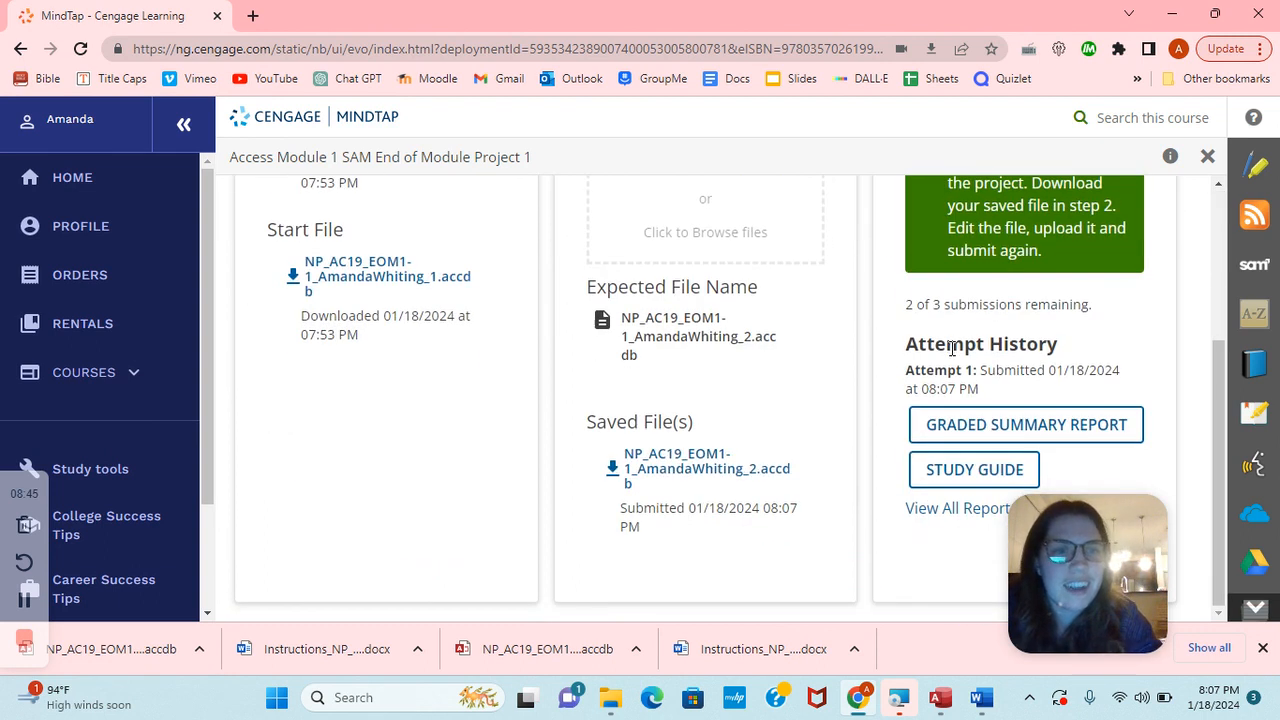
right_click(960, 426)
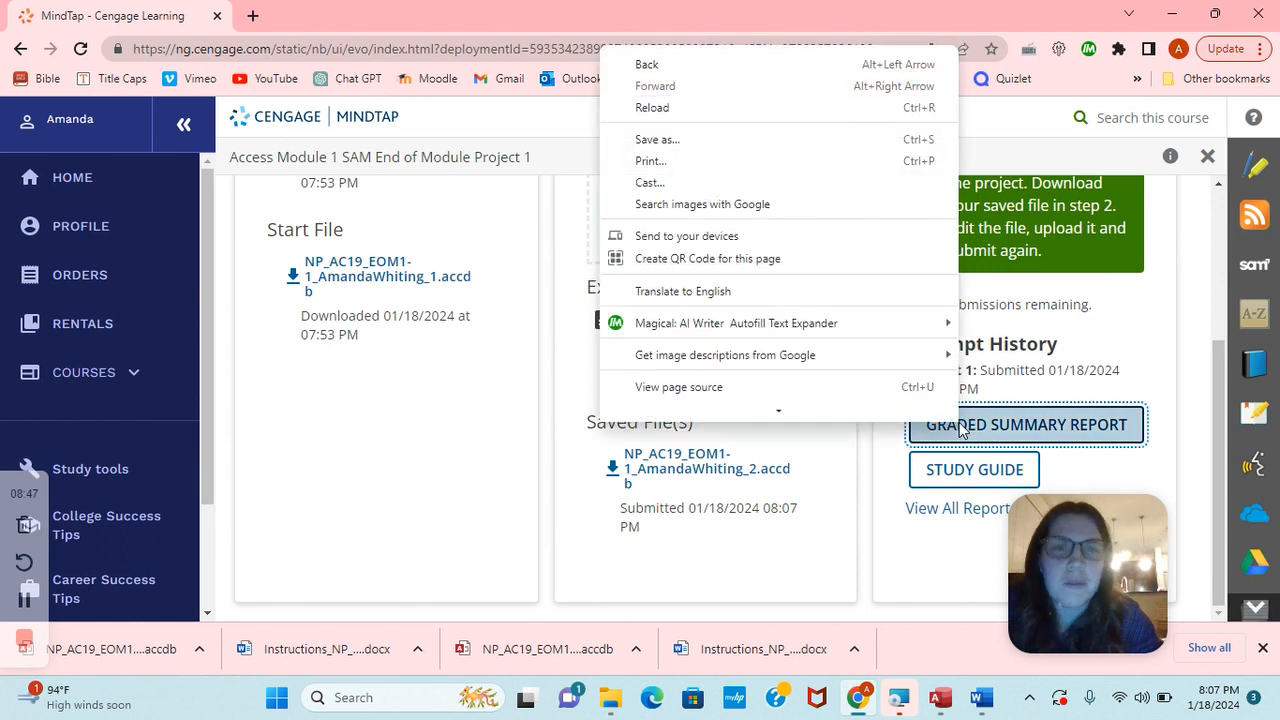
right_click(974, 426)
left_click(968, 423)
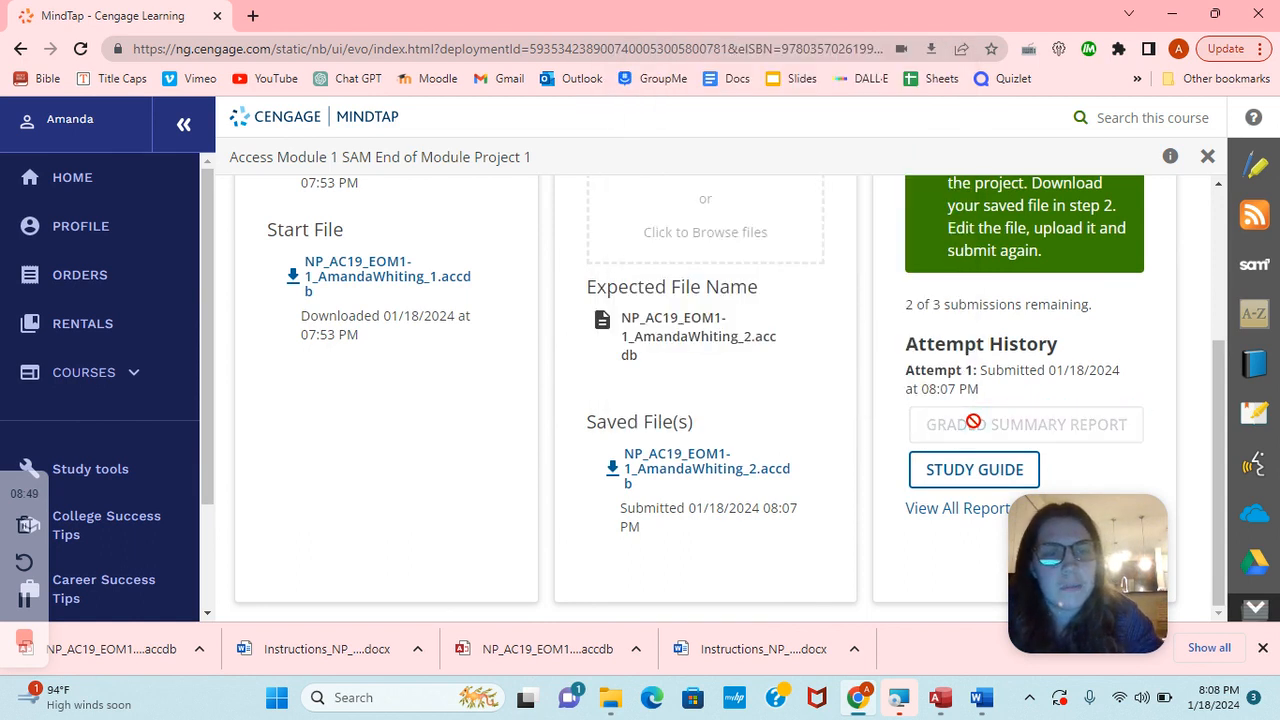
left_click(712, 484)
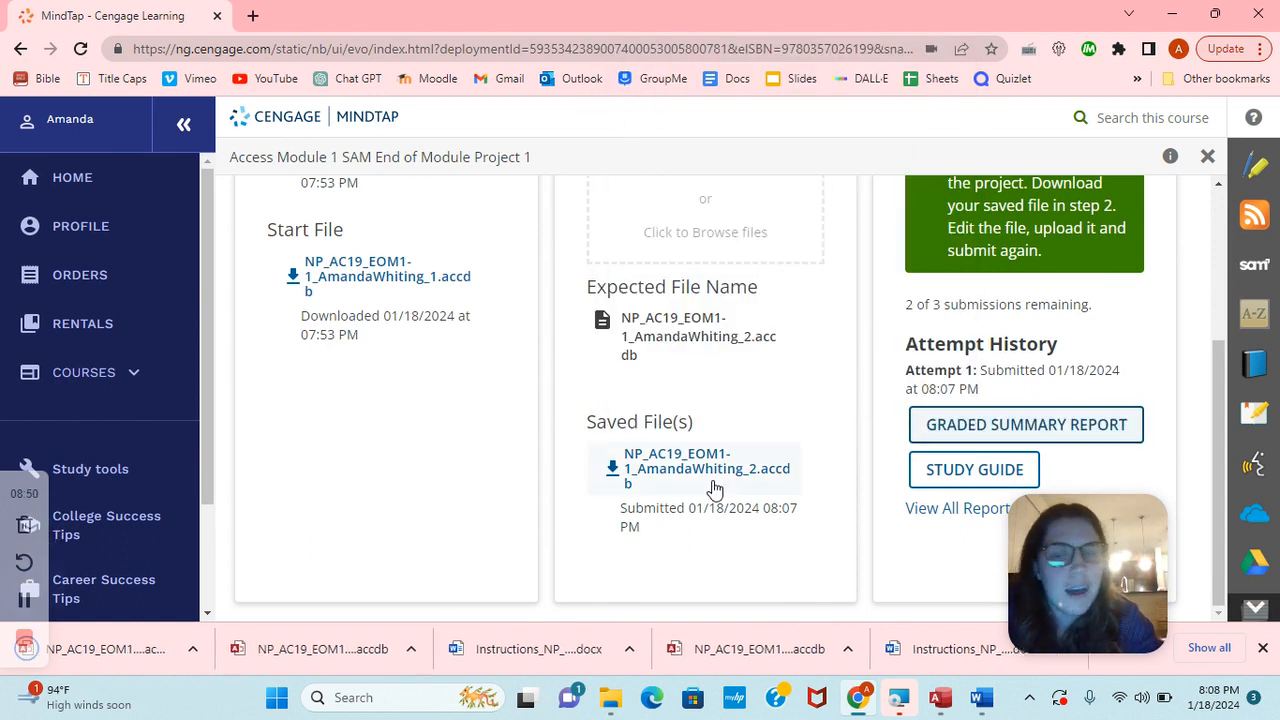
left_click(100, 652)
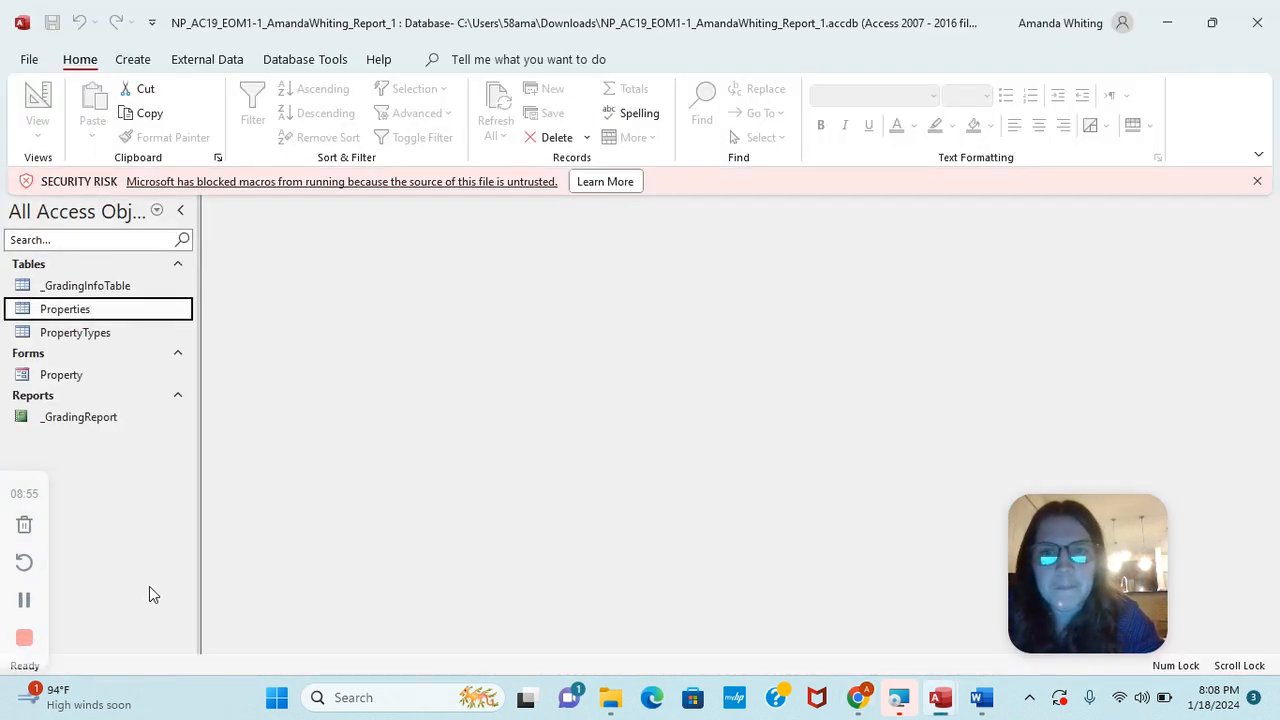
left_click(25, 601)
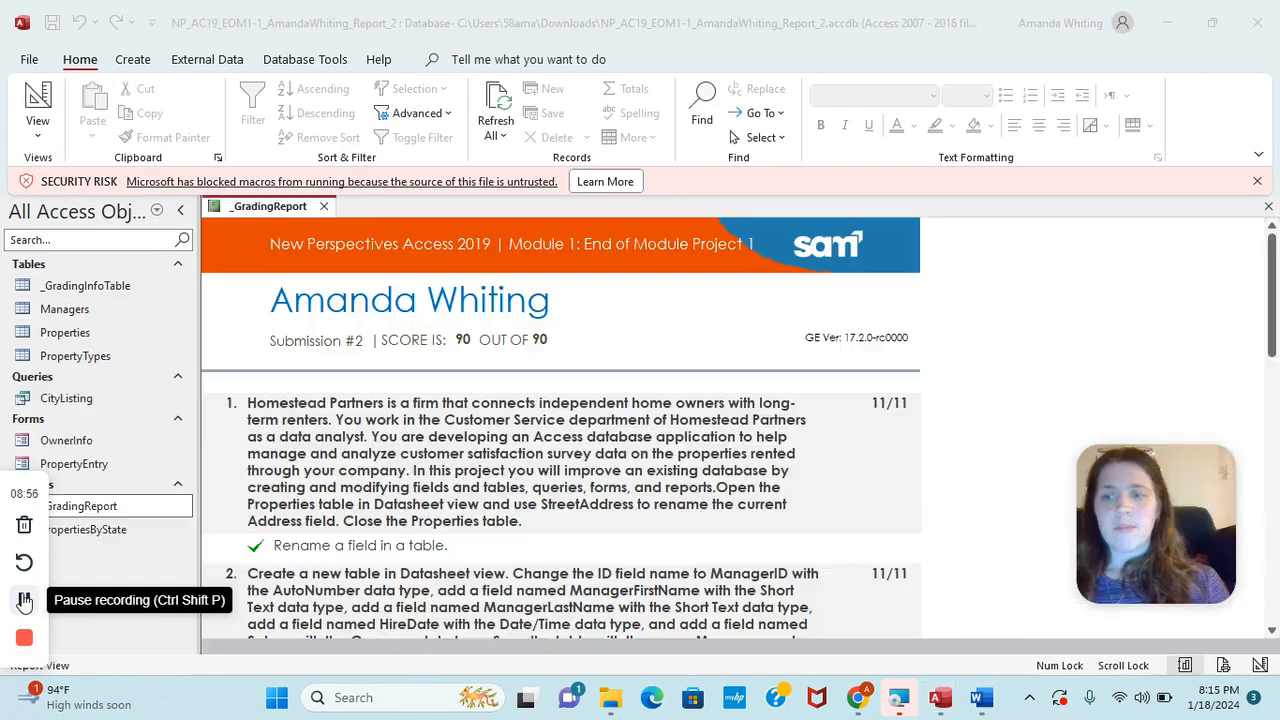